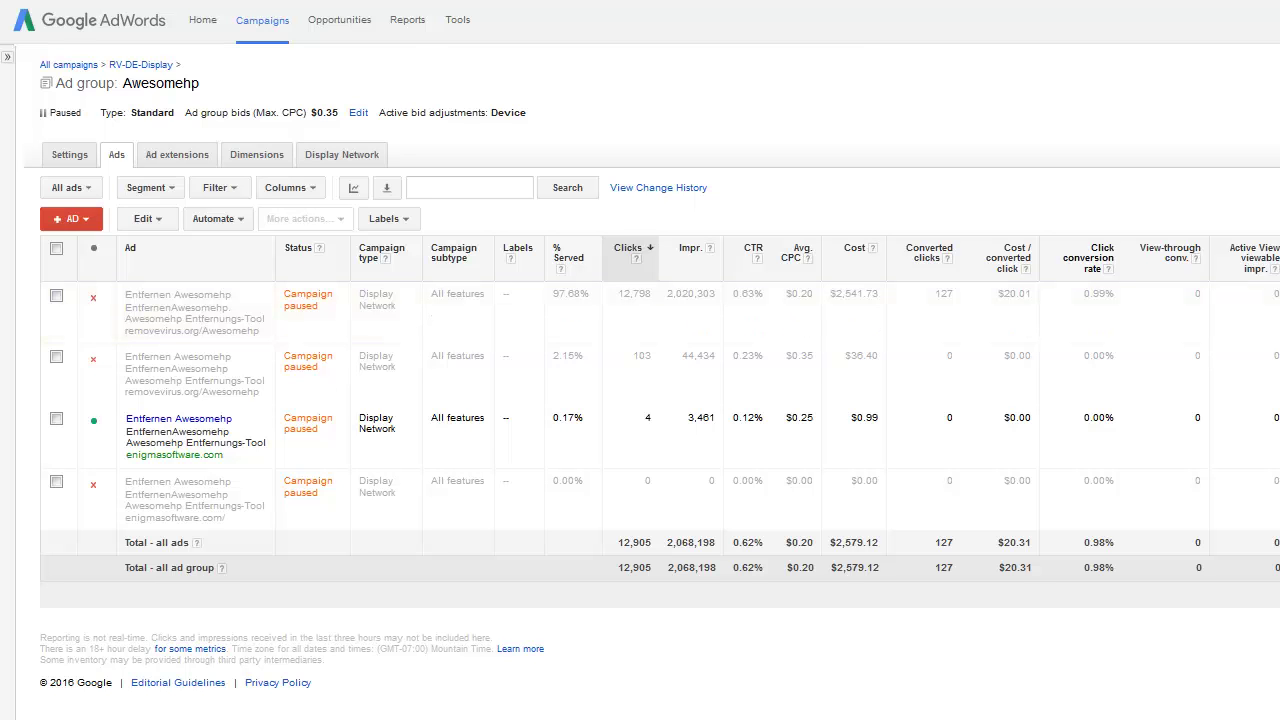
Step: Check the available column sets and highlight the performance figures of the first ad in the Awesomehp ad group
{"action": "left_click", "coordinate": [294, 195]}
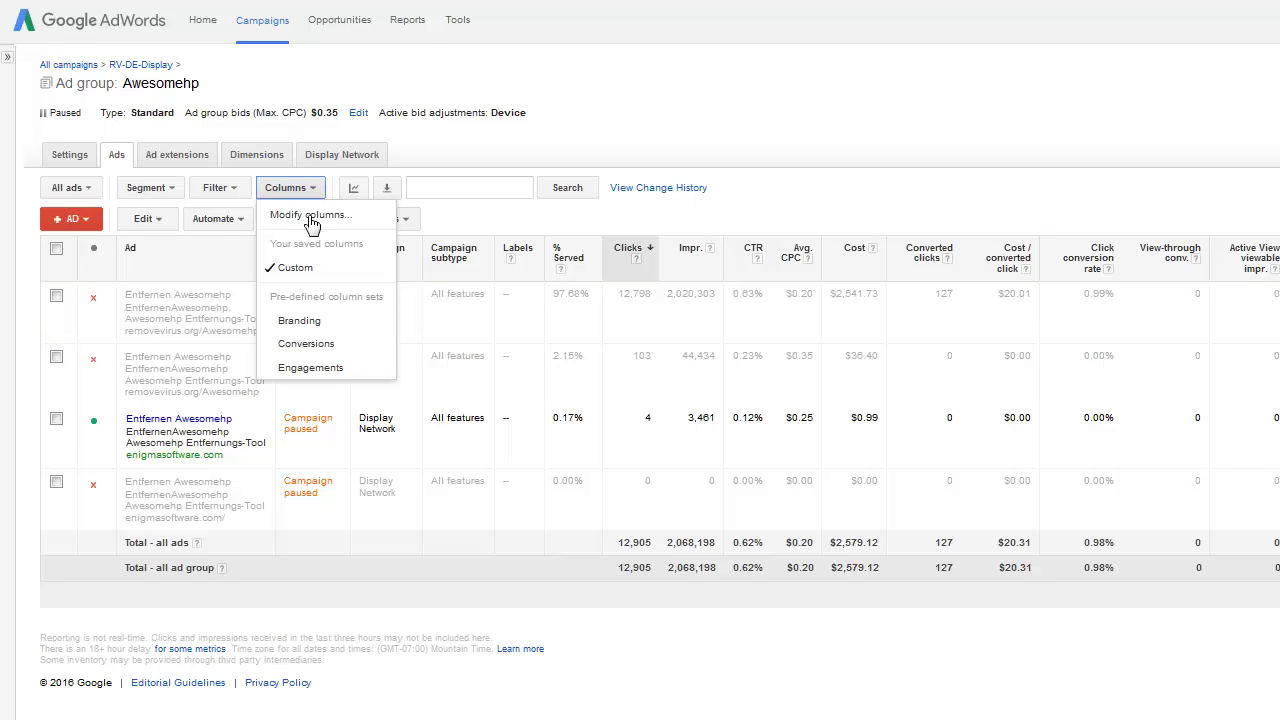
{"action": "left_click", "coordinate": [188, 305]}
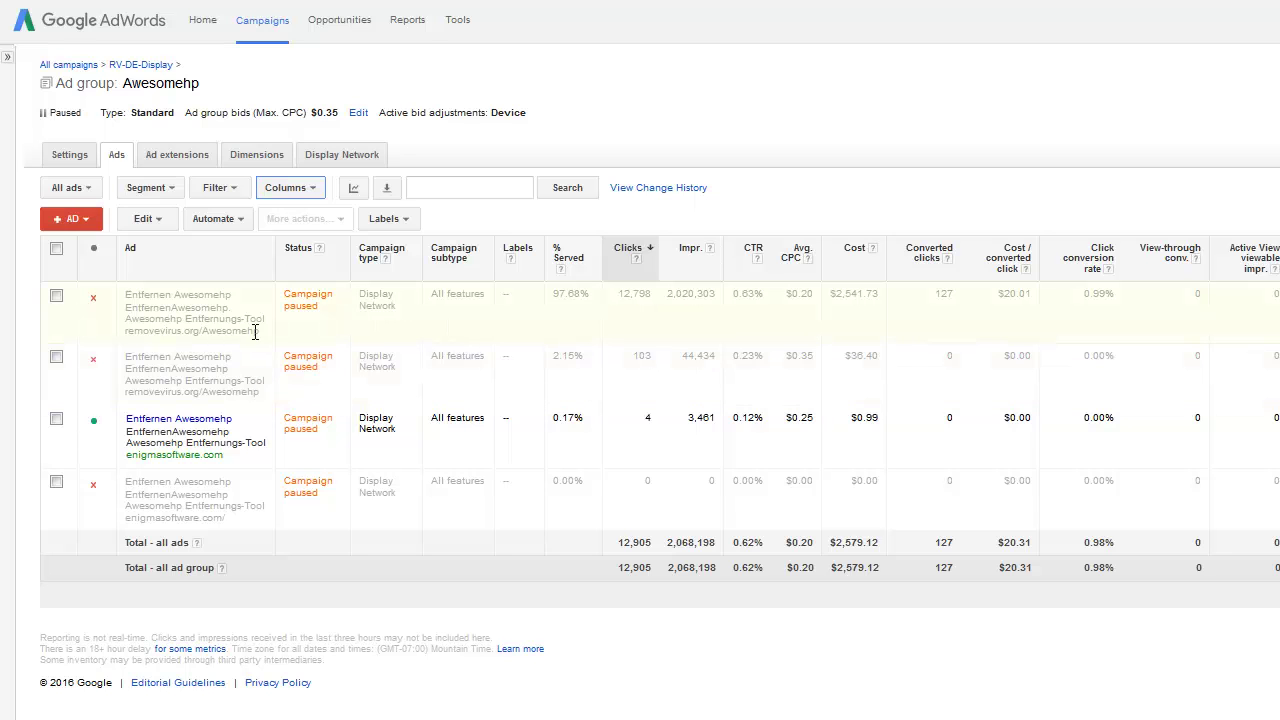
{"action": "left_click", "coordinate": [209, 315]}
{"action": "left_click_drag", "start_coordinate": [798, 318], "coordinate": [428, 333]}
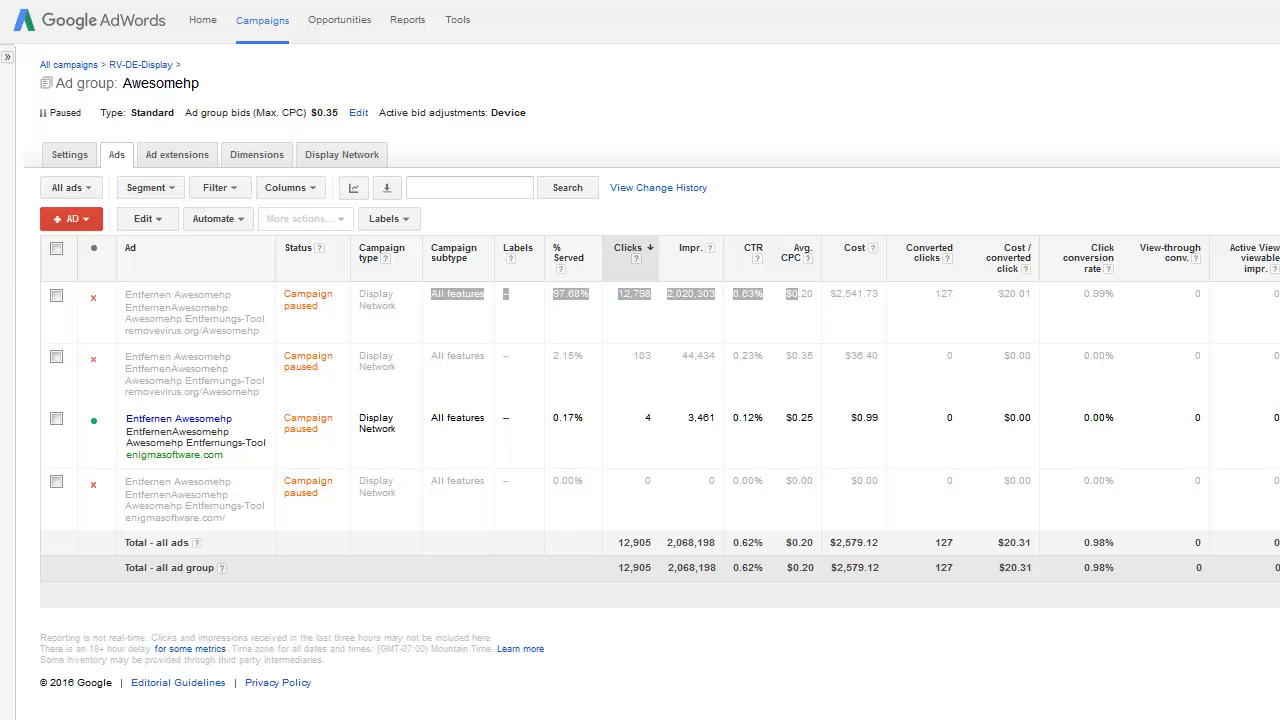
{"action": "left_click", "coordinate": [650, 360]}
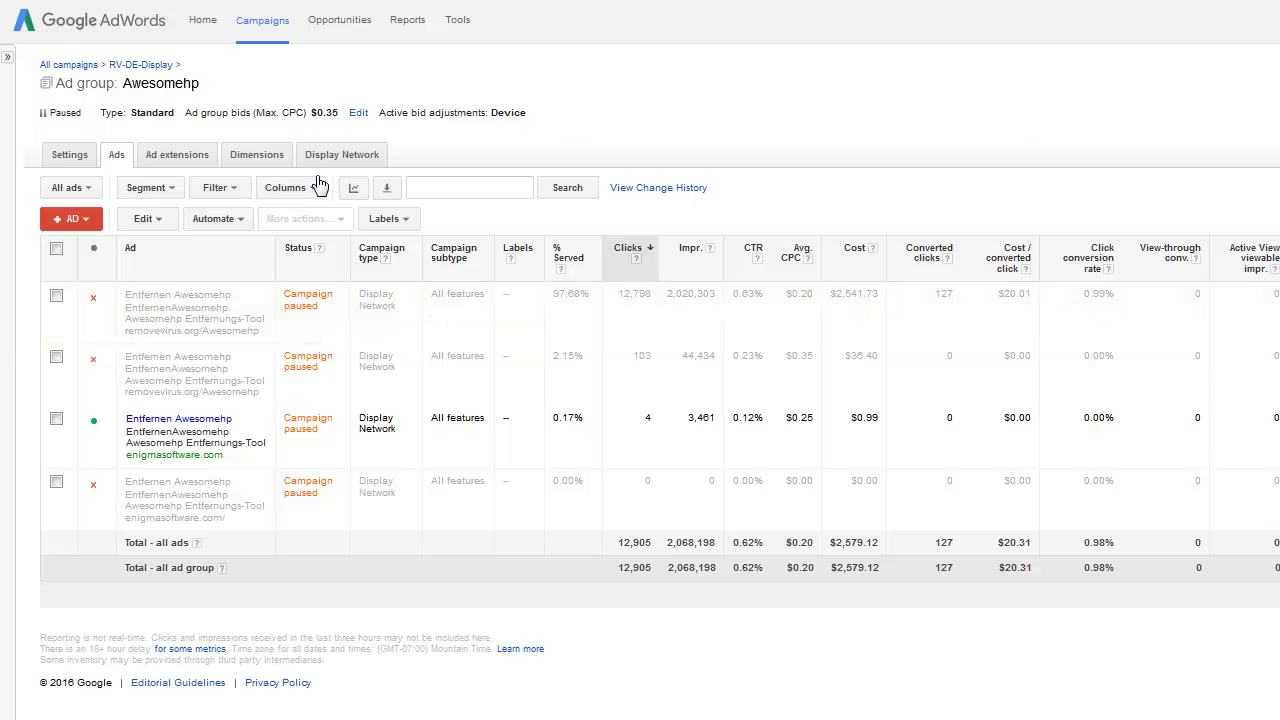
Step: Show the ad group's Dimensions report in the Geographic view, sorted by clicks in descending order
{"action": "left_click", "coordinate": [259, 166]}
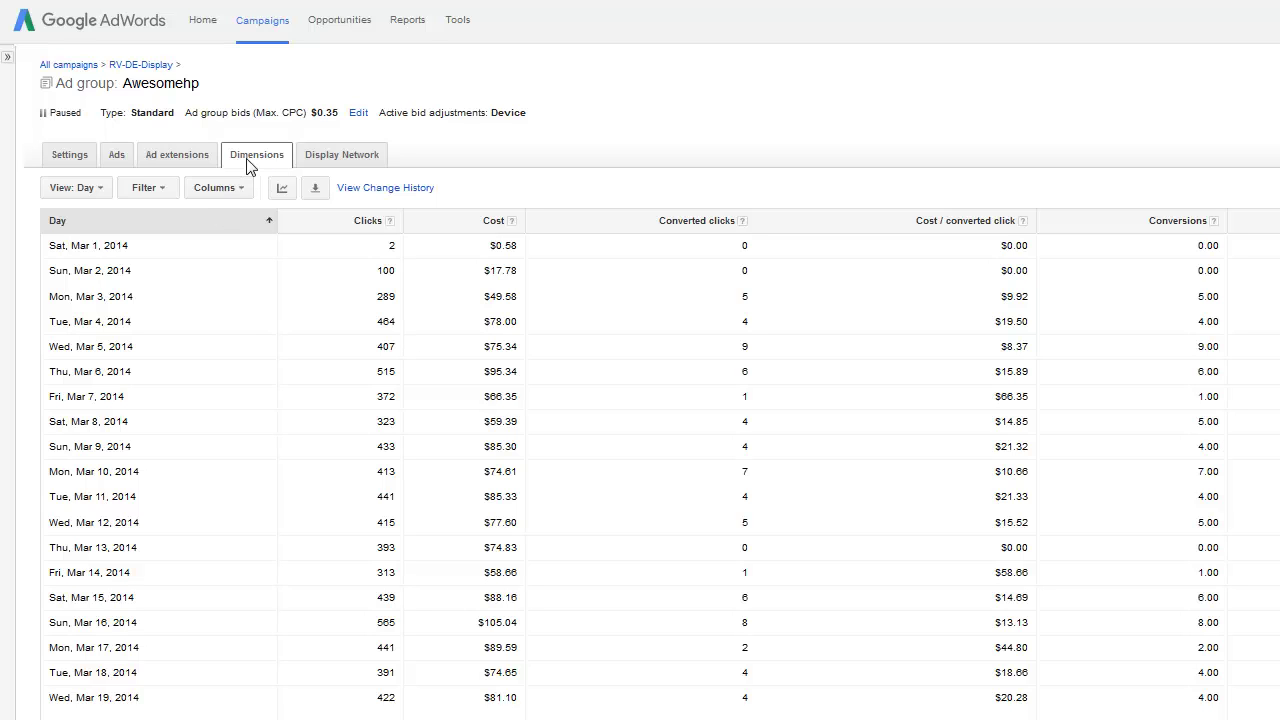
{"action": "left_click", "coordinate": [105, 190]}
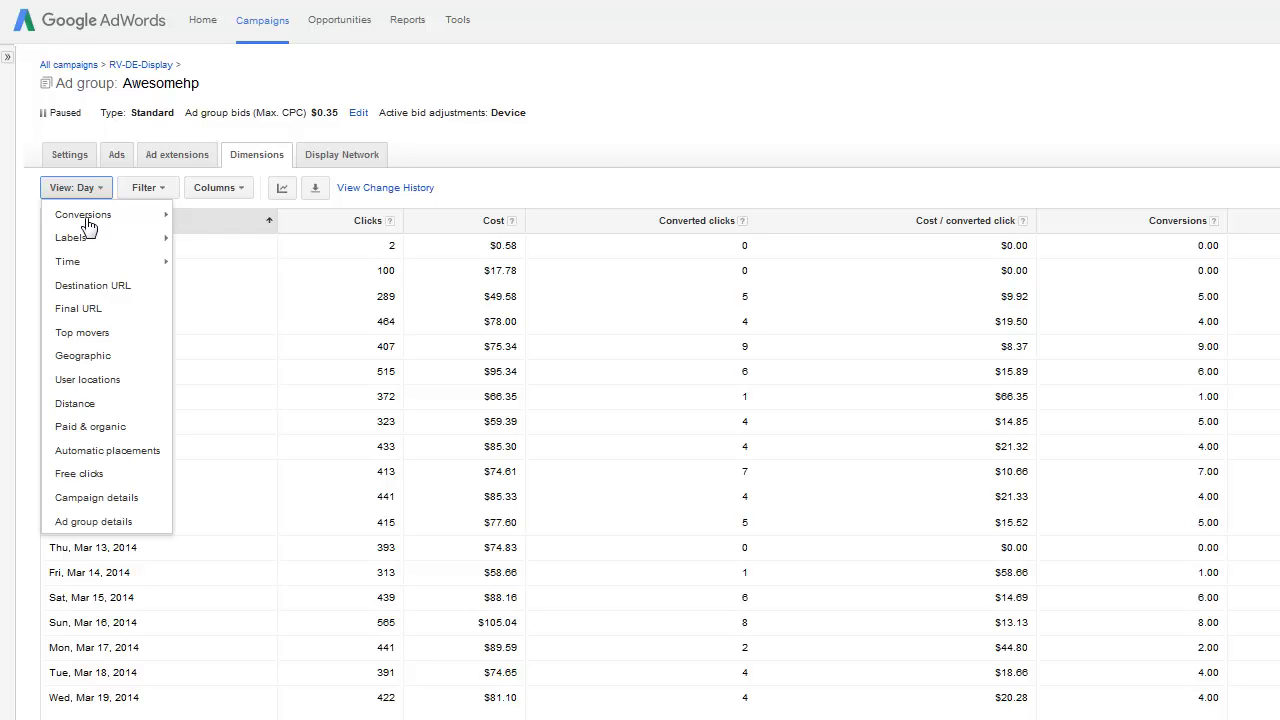
{"action": "mouse_move", "coordinate": [89, 224]}
{"action": "left_click", "coordinate": [110, 360]}
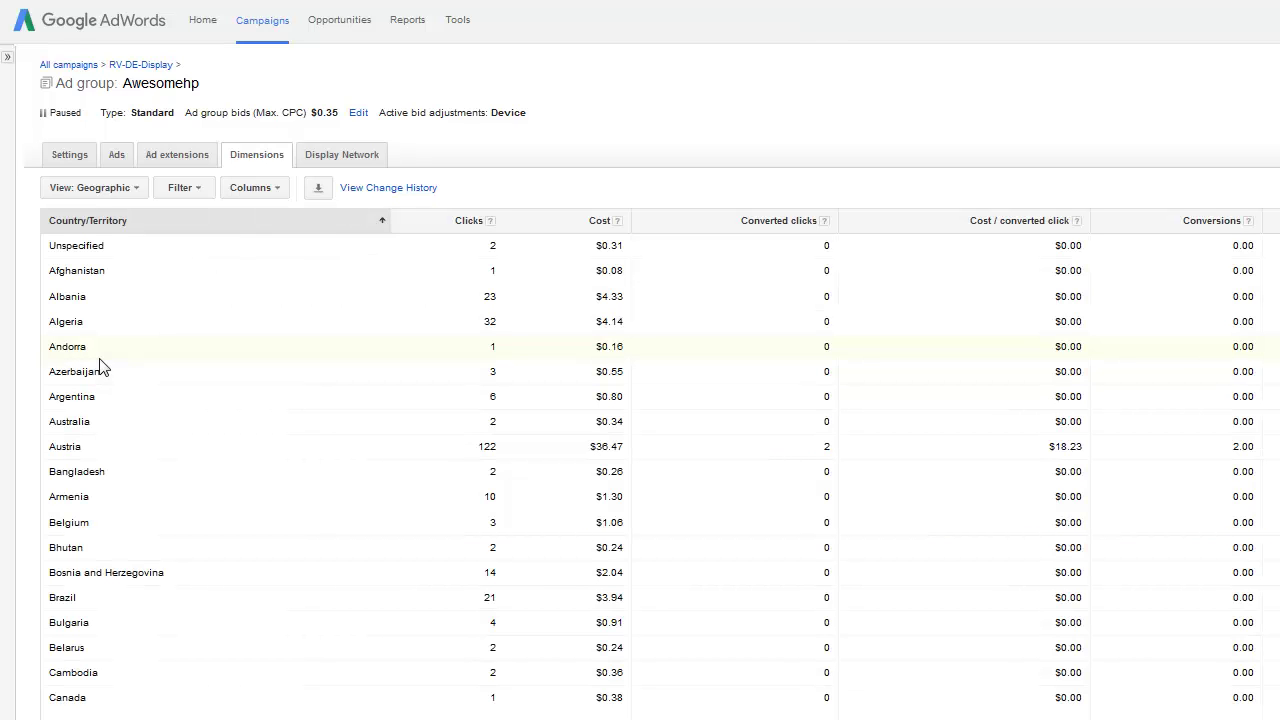
{"action": "left_click", "coordinate": [466, 220]}
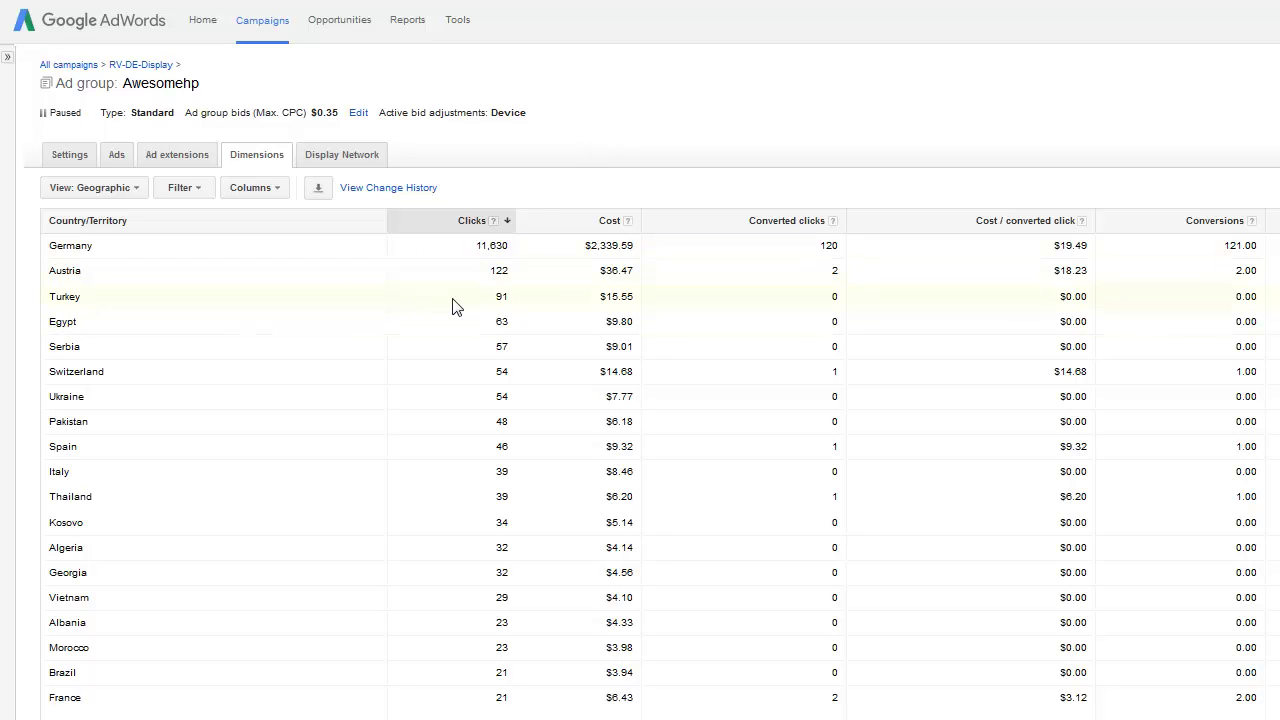
Step: Highlight Turkey's clicks and cost in the geographic report
{"action": "left_click_drag", "start_coordinate": [605, 297], "coordinate": [635, 299]}
{"action": "double_click", "coordinate": [50, 297]}
{"action": "left_click", "coordinate": [52, 296]}
{"action": "left_click_drag", "start_coordinate": [52, 296], "coordinate": [645, 307]}
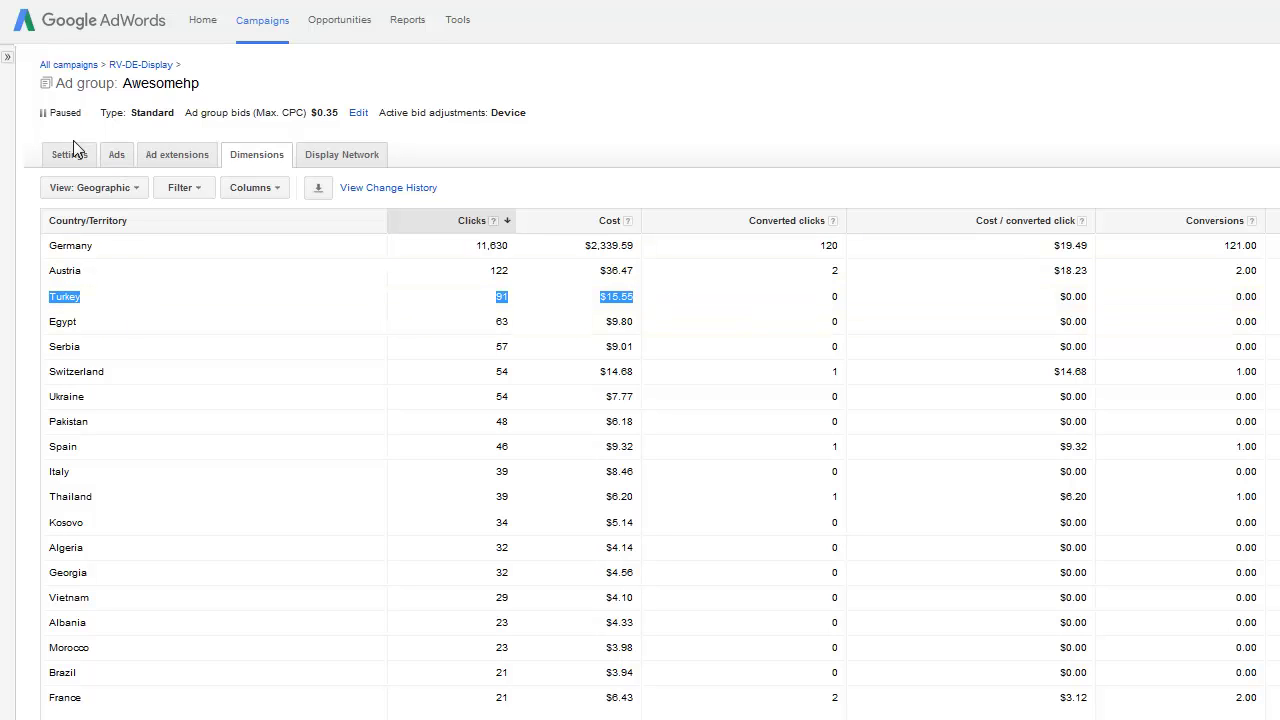
Step: Go to the location settings of the RV-DE-Display campaign
{"action": "left_click", "coordinate": [86, 162]}
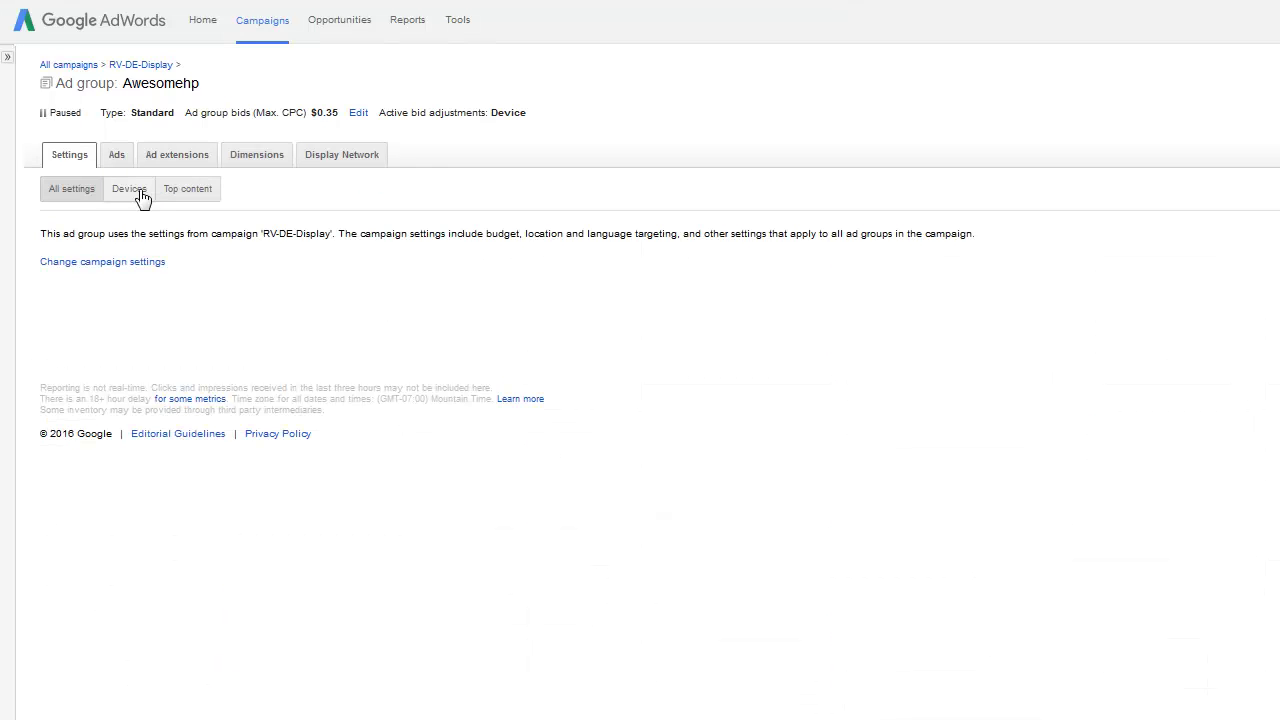
{"action": "left_click", "coordinate": [84, 264]}
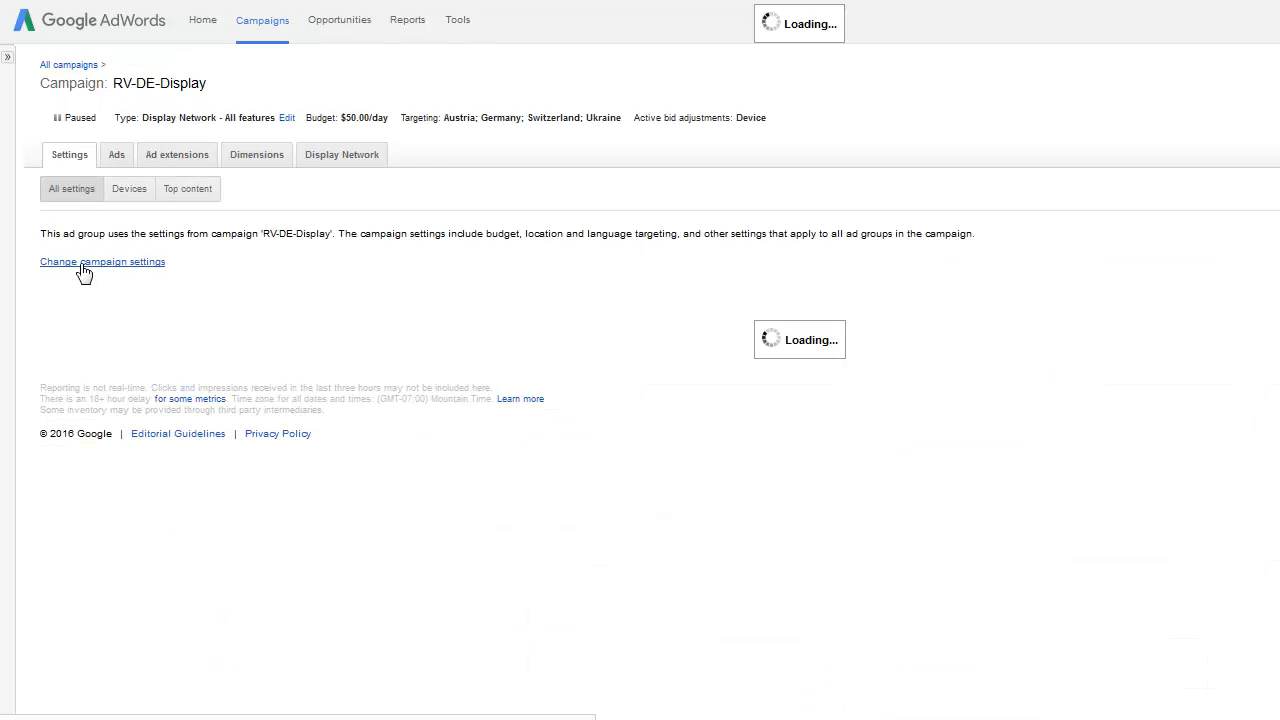
{"action": "left_click", "coordinate": [140, 196]}
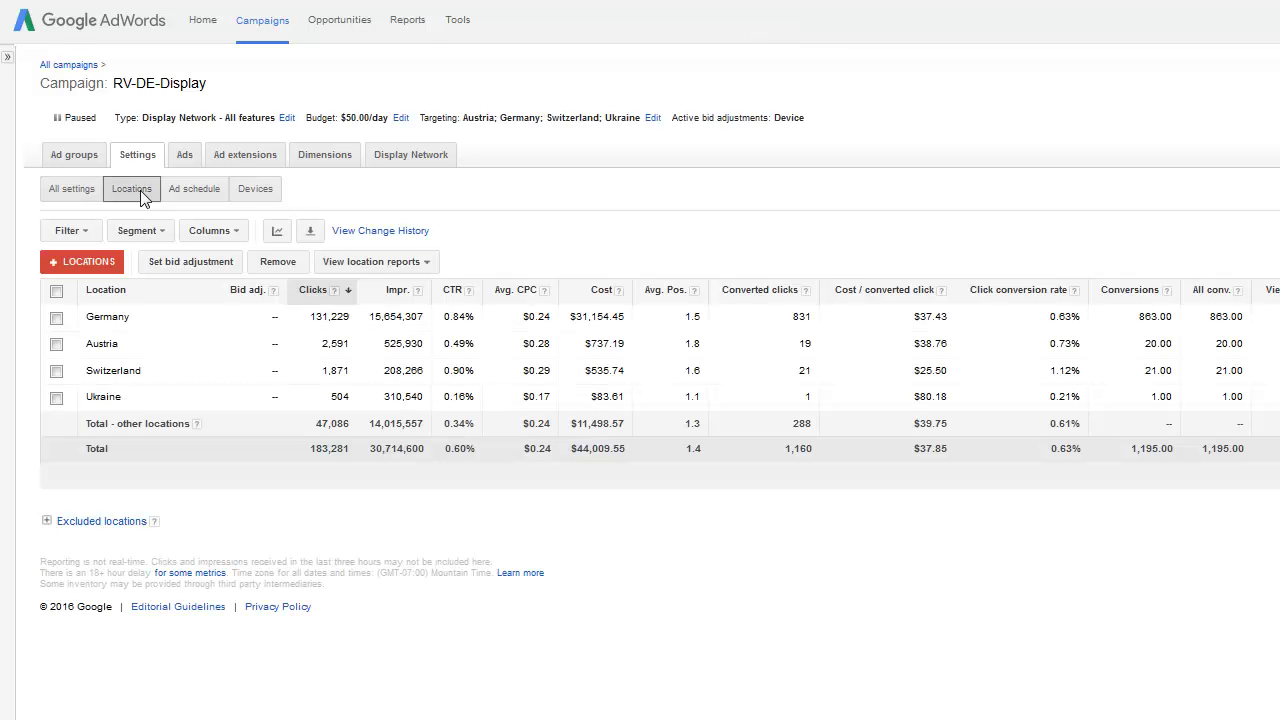
Step: Inspect the campaign's targeted locations in the advanced location search map, and close it without making changes
{"action": "left_click", "coordinate": [82, 264]}
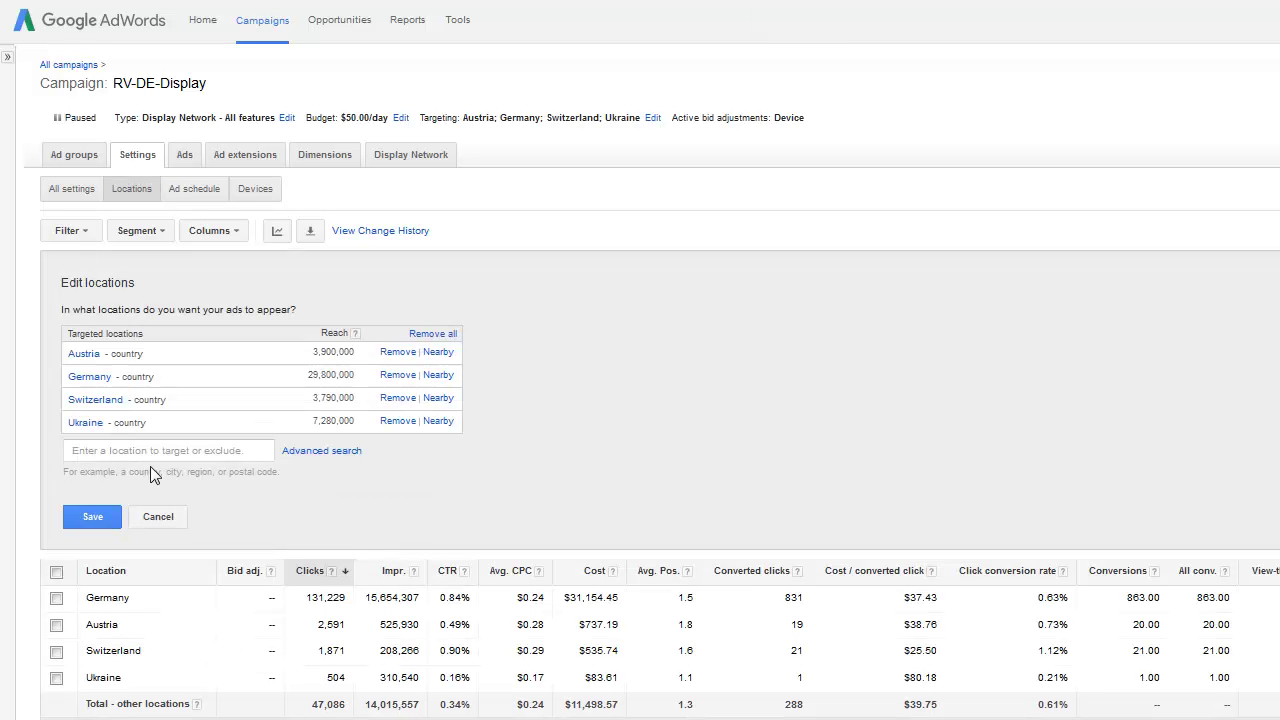
{"action": "left_click", "coordinate": [321, 452]}
{"action": "left_click", "coordinate": [845, 200]}
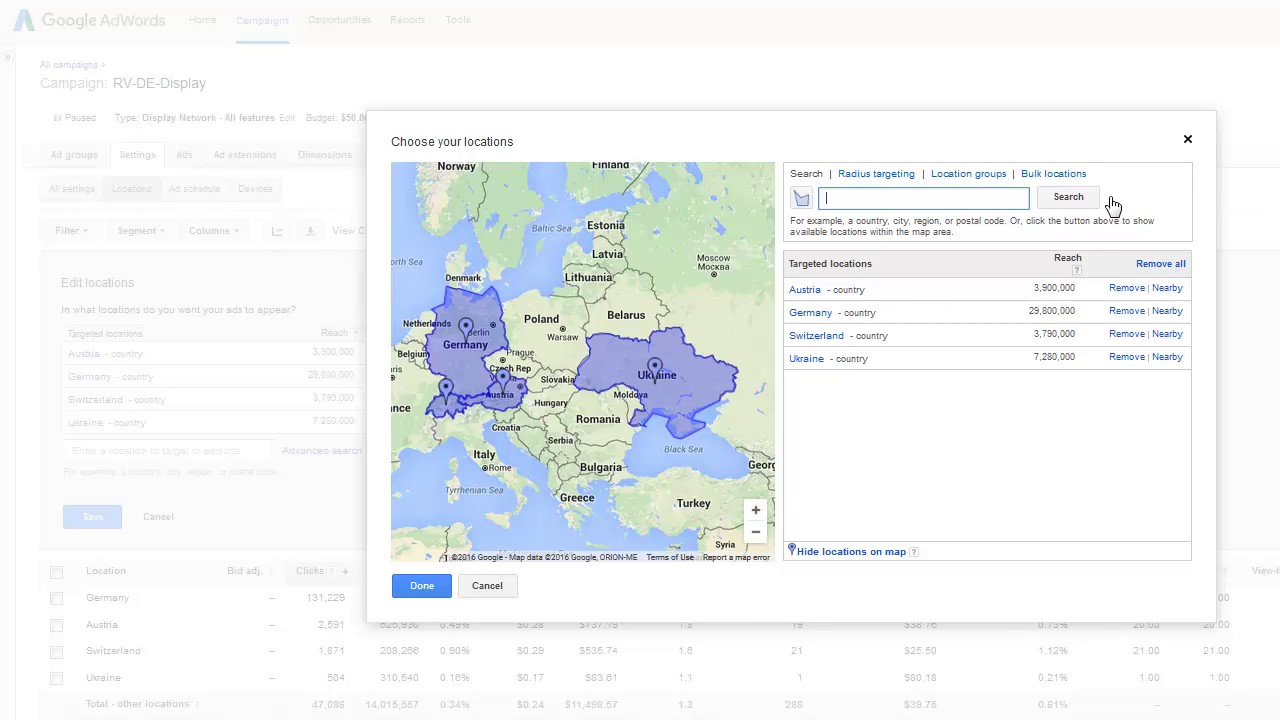
{"action": "key", "text": "Escape"}
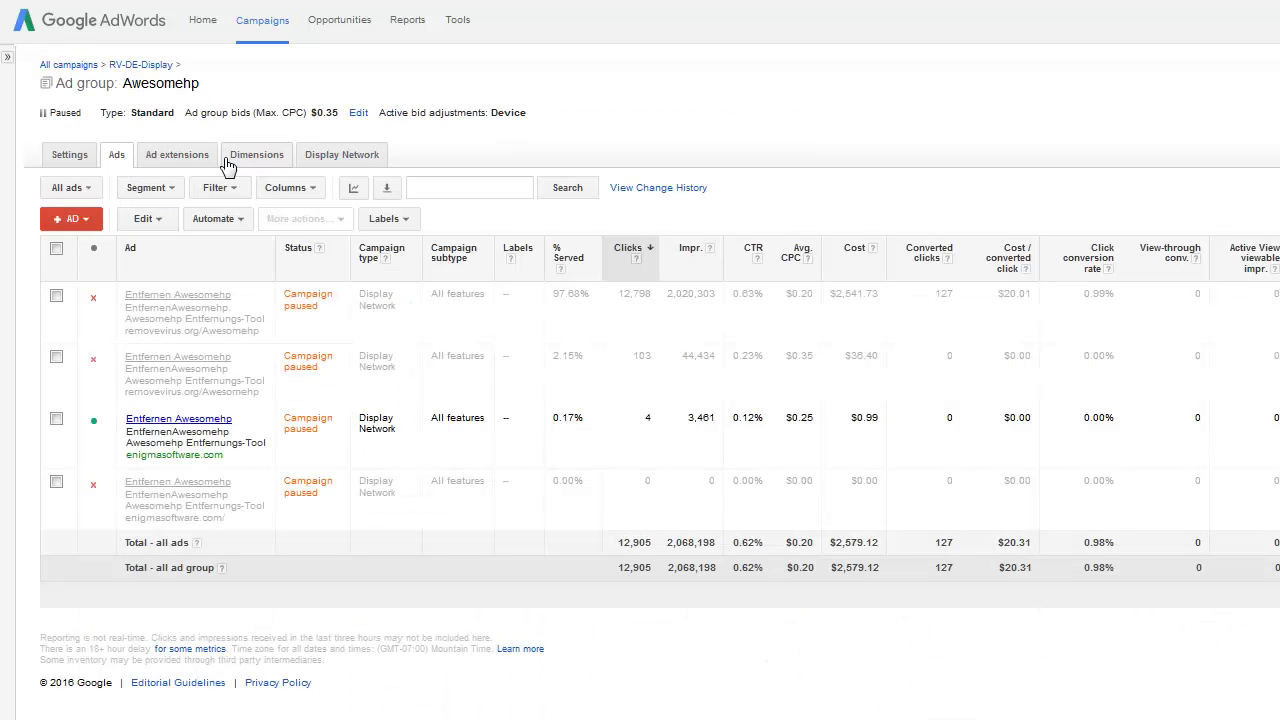
Step: Break down the Awesomehp ad group's Dimensions report by day of the week and highlight Friday's figures
{"action": "left_click", "coordinate": [272, 156]}
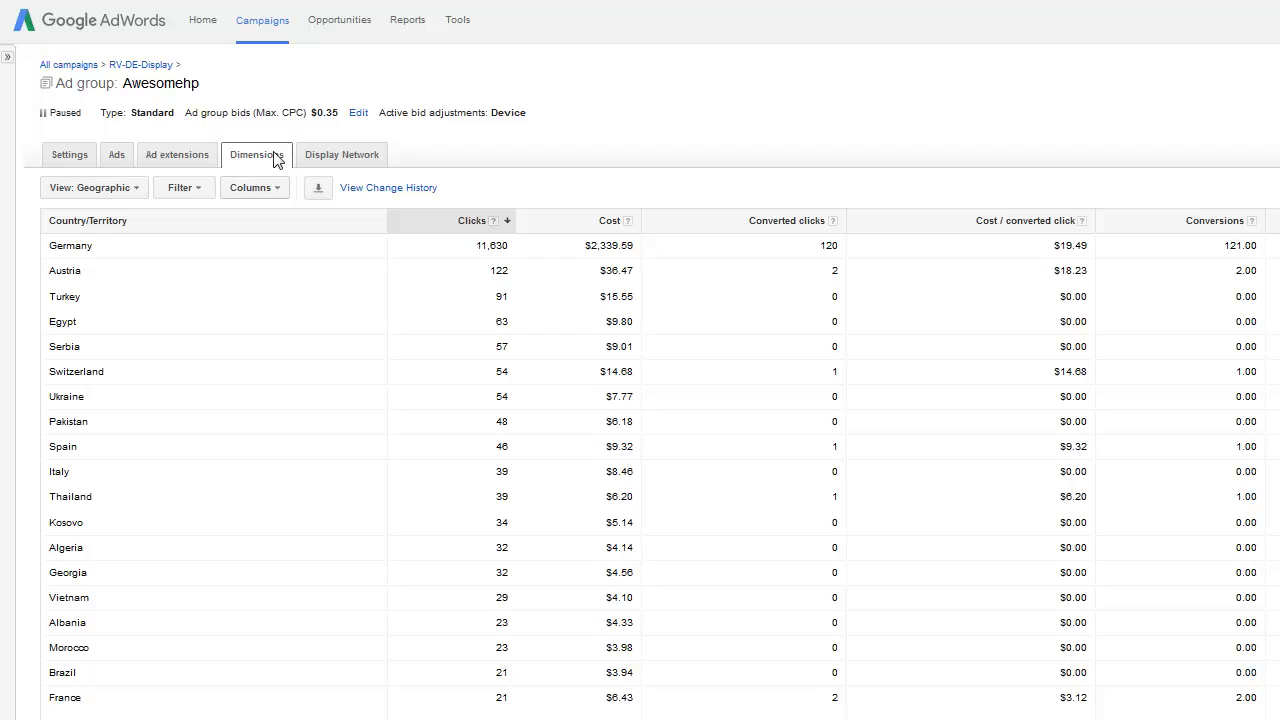
{"action": "left_click", "coordinate": [127, 197]}
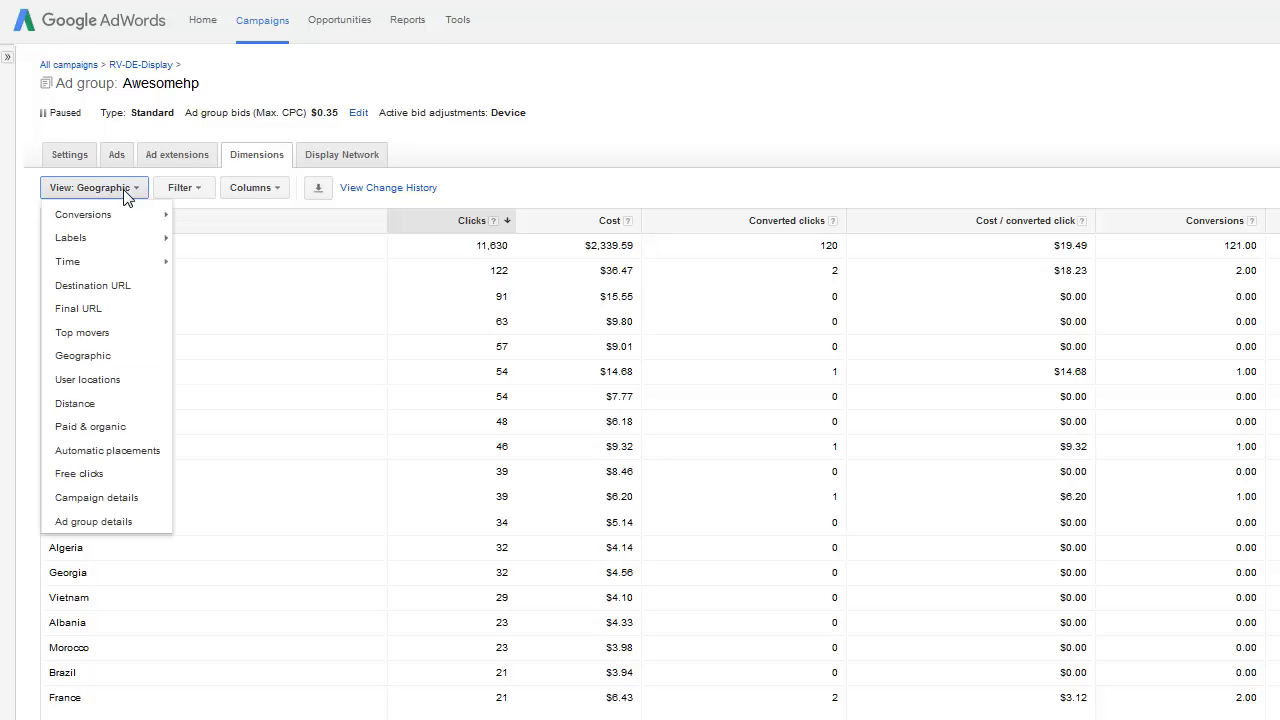
{"action": "left_click", "coordinate": [240, 288]}
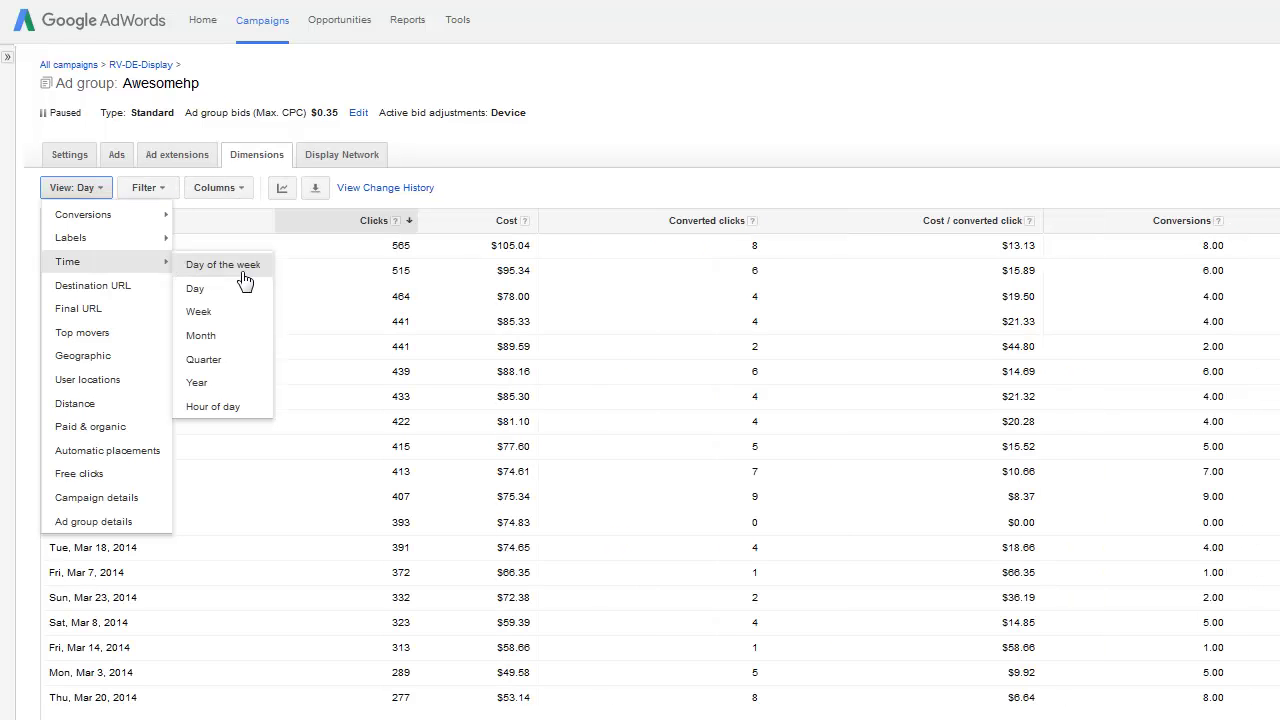
{"action": "left_click", "coordinate": [223, 265]}
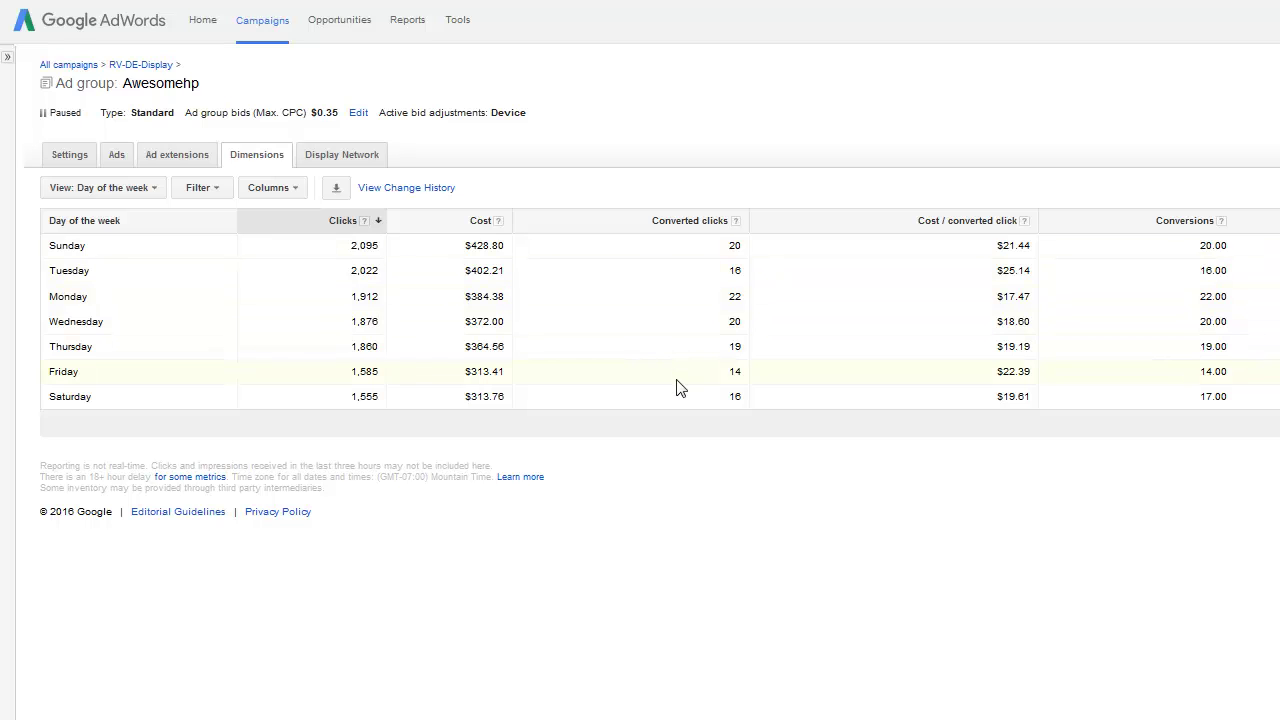
{"action": "left_click_drag", "start_coordinate": [463, 370], "coordinate": [514, 373]}
{"action": "left_click_drag", "start_coordinate": [1034, 376], "coordinate": [40, 380]}
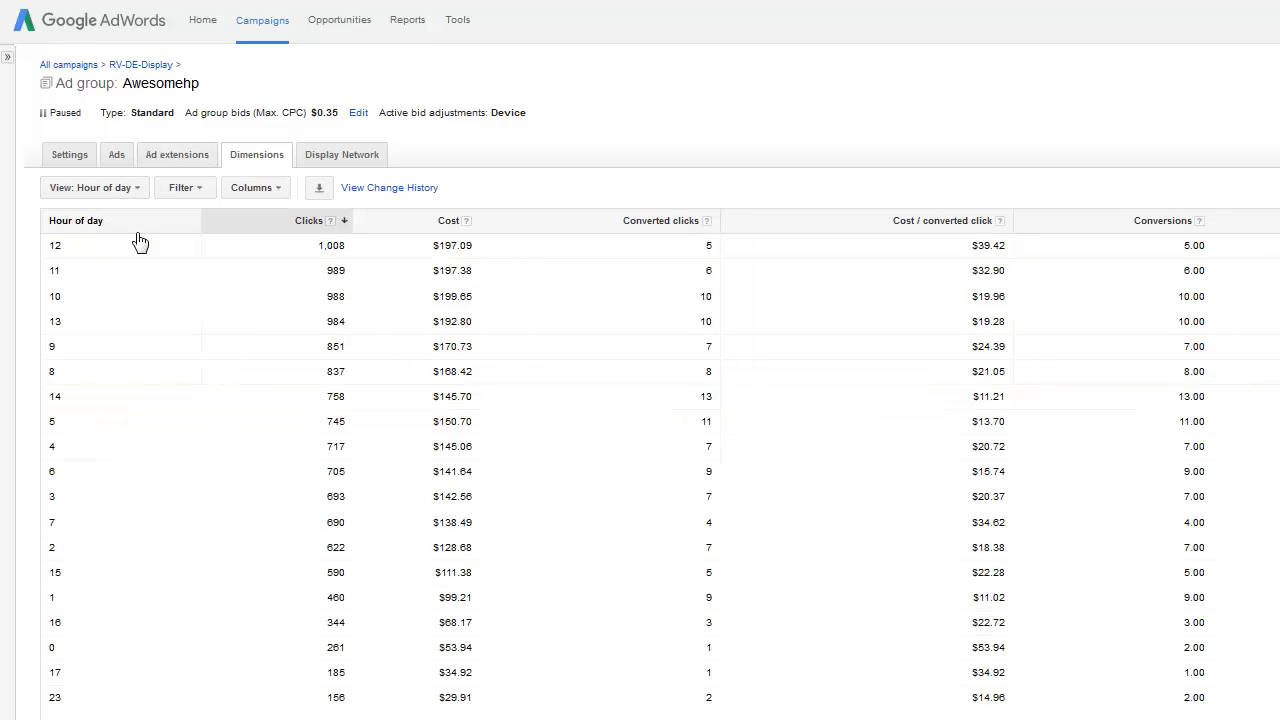
Step: Sort the hour-of-day report by hour in ascending order and highlight the figures for hour 0
{"action": "left_click", "coordinate": [90, 223]}
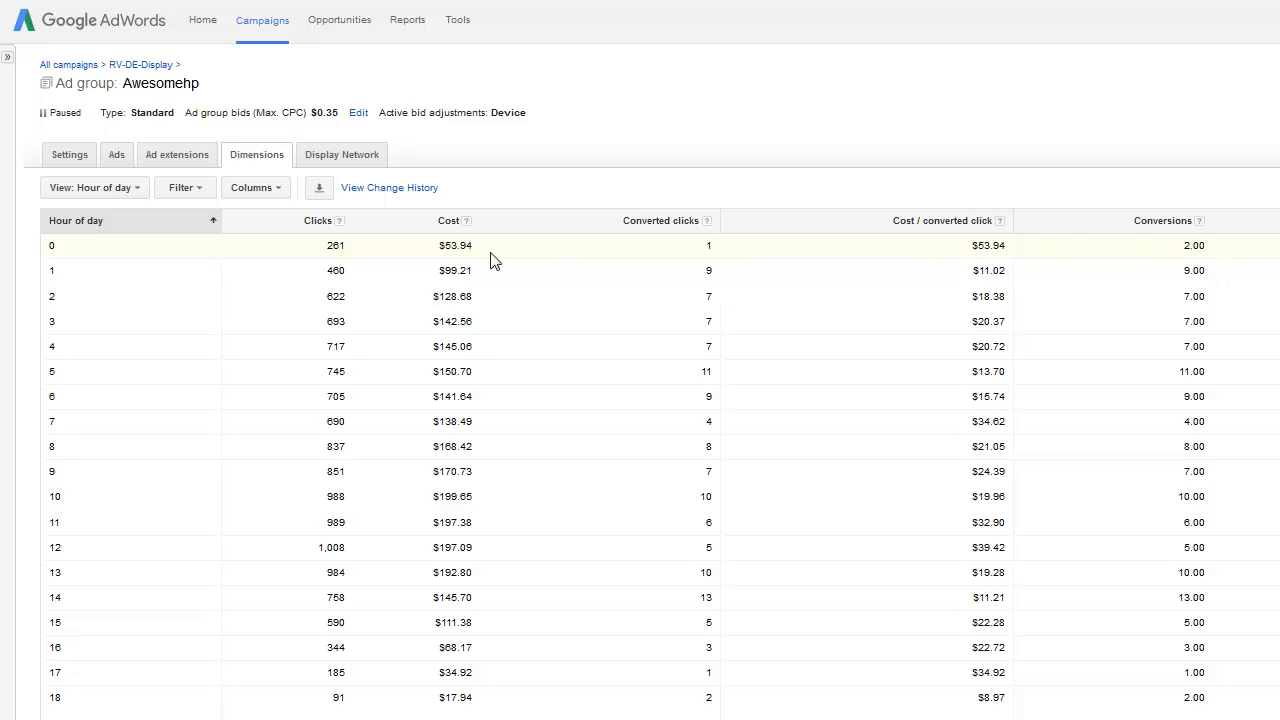
{"action": "left_click_drag", "start_coordinate": [283, 254], "coordinate": [476, 258]}
{"action": "left_click_drag", "start_coordinate": [476, 258], "coordinate": [999, 245]}
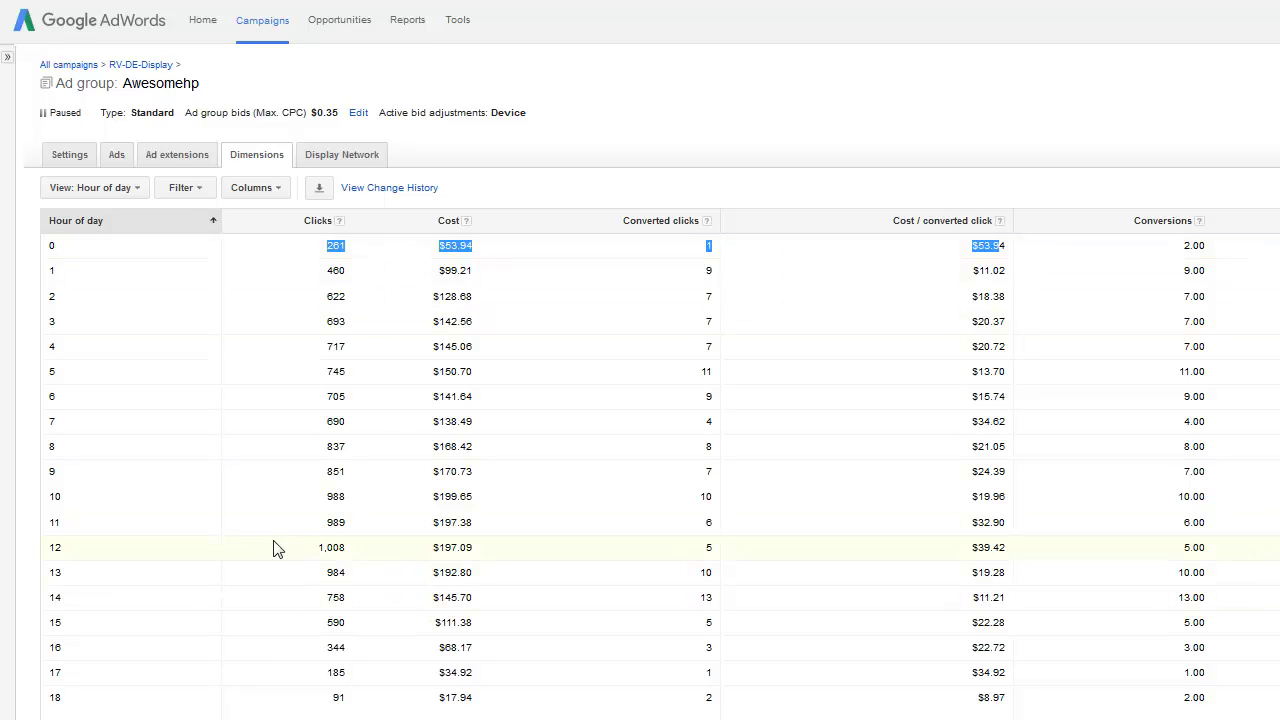
Step: Highlight the cost and conversion figures for hour 12, and review the other hours in the report
{"action": "left_click_drag", "start_coordinate": [972, 549], "coordinate": [1040, 555]}
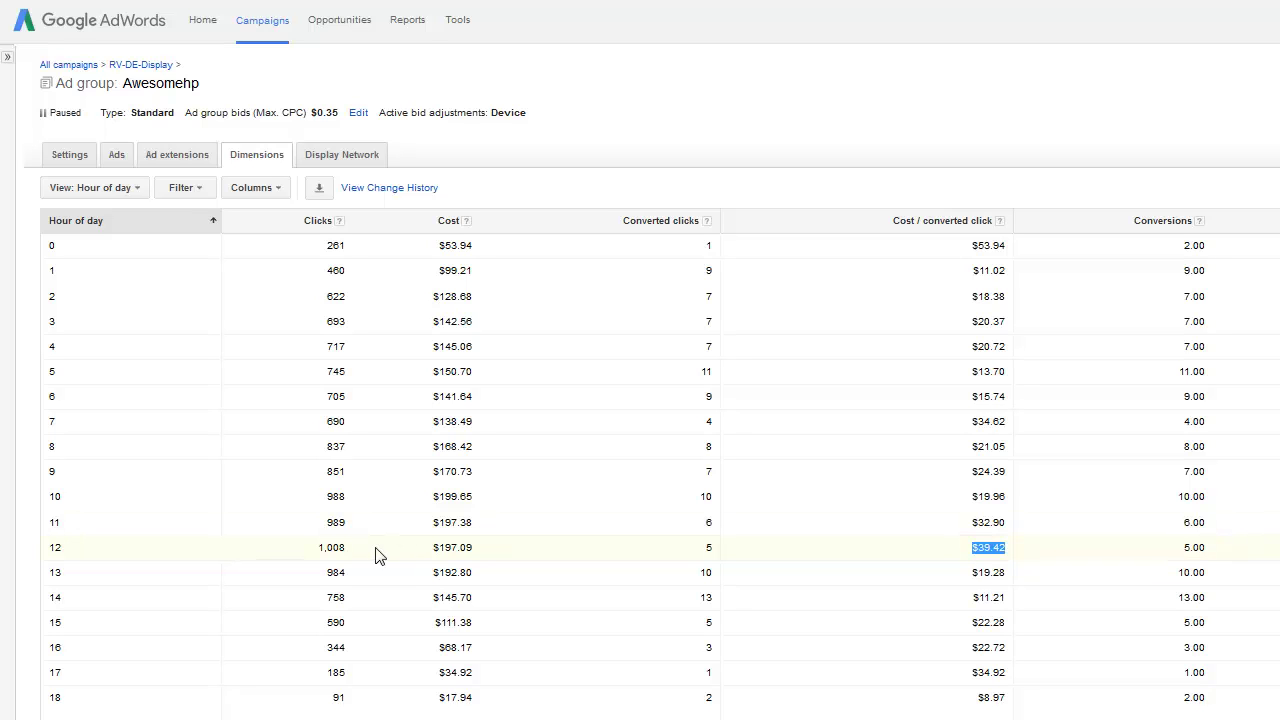
{"action": "left_click_drag", "start_coordinate": [437, 549], "coordinate": [490, 558]}
{"action": "left_click_drag", "start_coordinate": [42, 548], "coordinate": [1260, 548]}
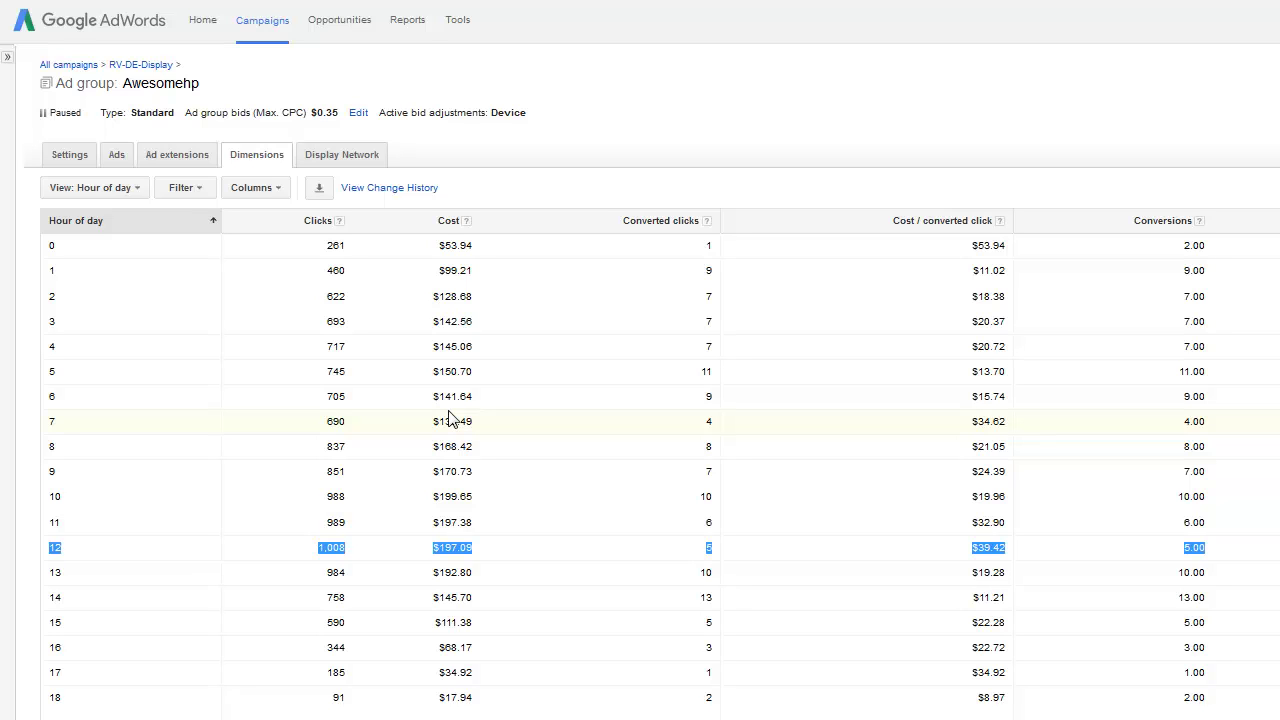
{"action": "left_click", "coordinate": [608, 193]}
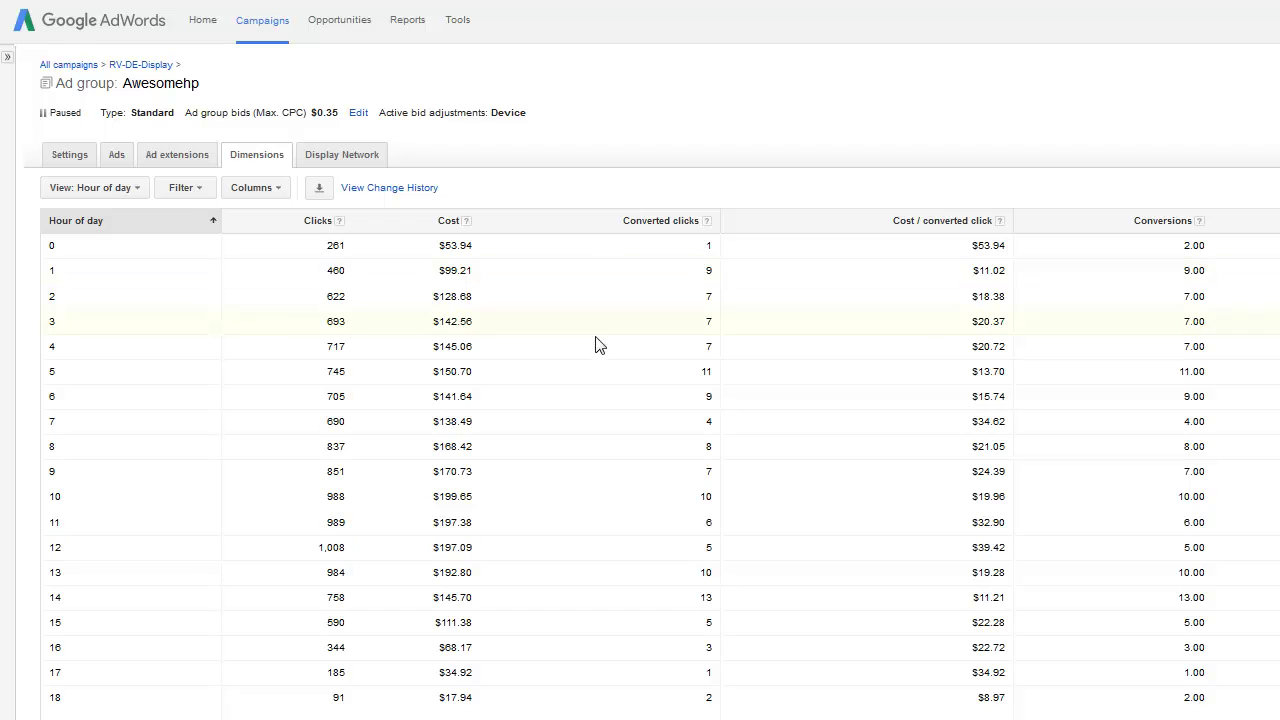
{"action": "scroll", "coordinate": [583, 458], "scroll_direction": "down", "scroll_amount": 2}
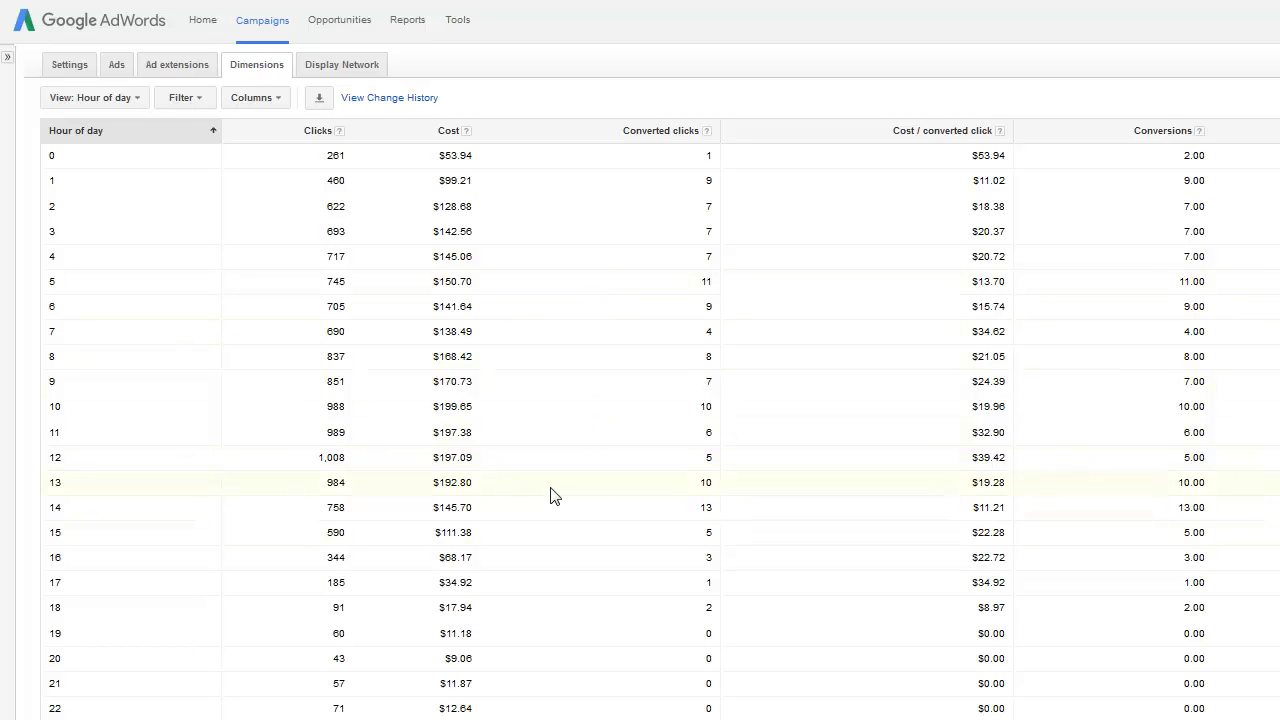
{"action": "scroll", "coordinate": [550, 495], "scroll_direction": "down", "scroll_amount": 2}
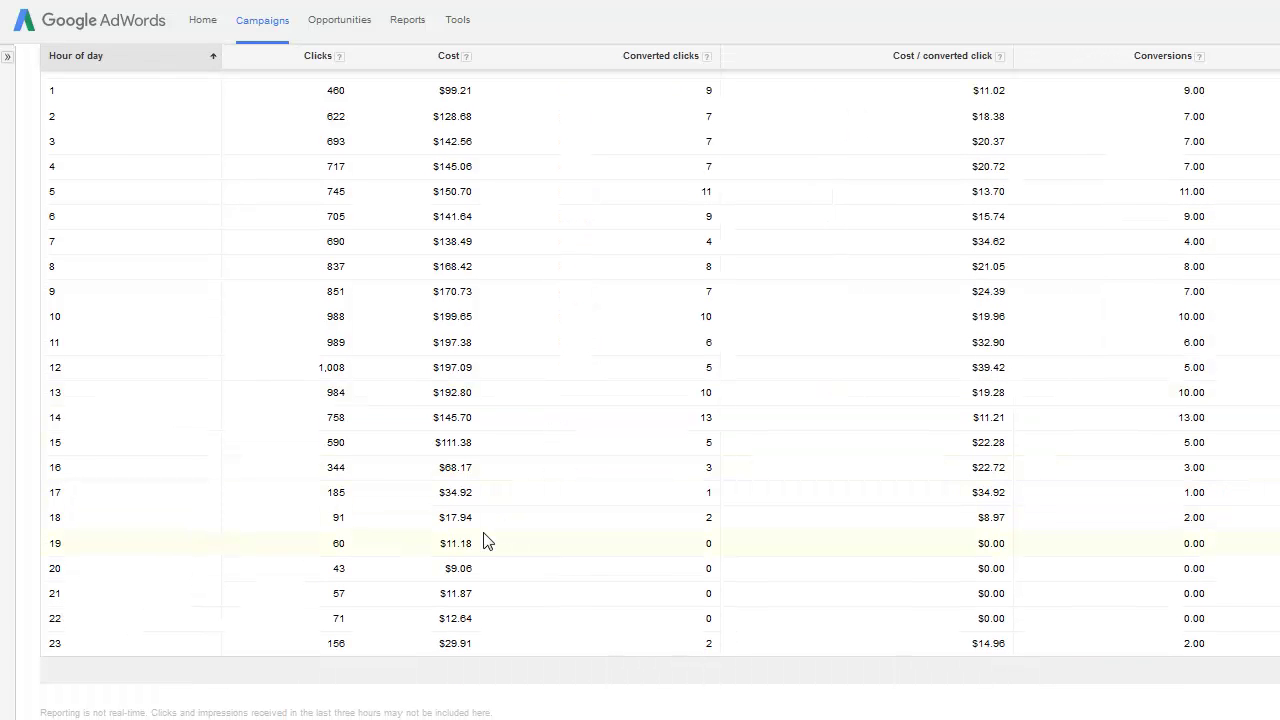
{"action": "scroll", "coordinate": [487, 541], "scroll_direction": "up", "scroll_amount": 2}
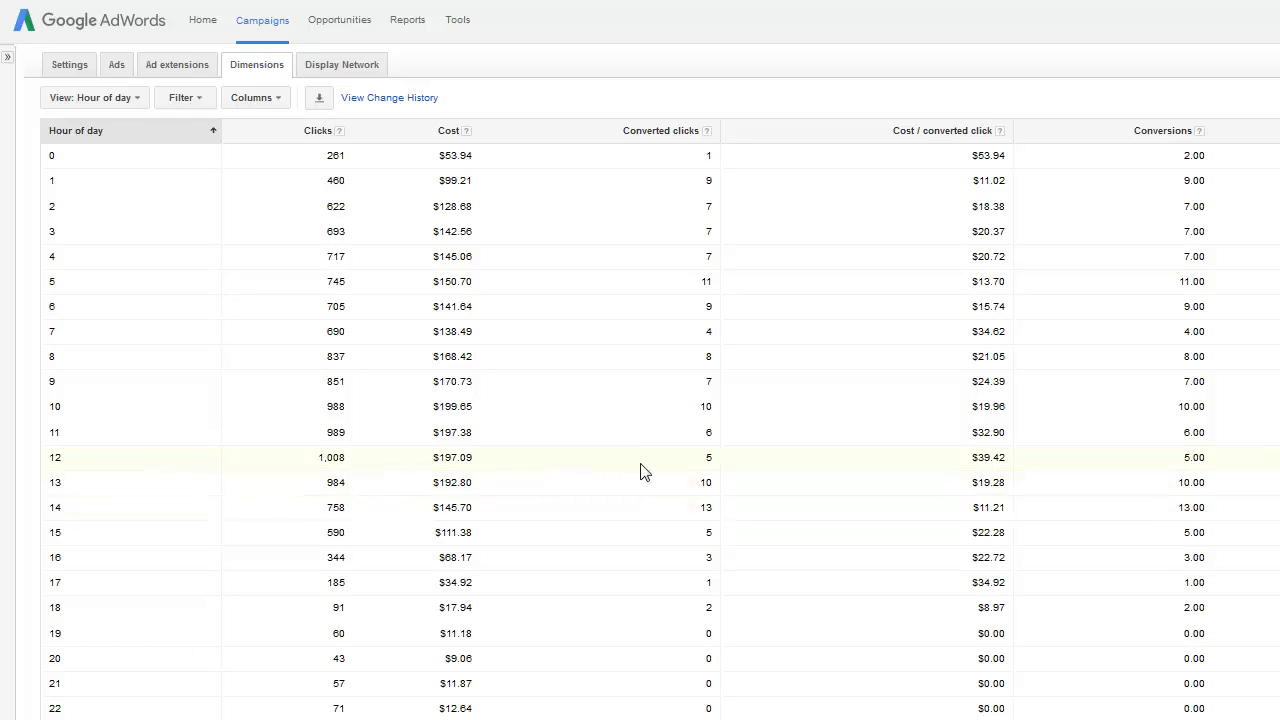
{"action": "scroll", "coordinate": [1180, 431], "scroll_direction": "up", "scroll_amount": 2}
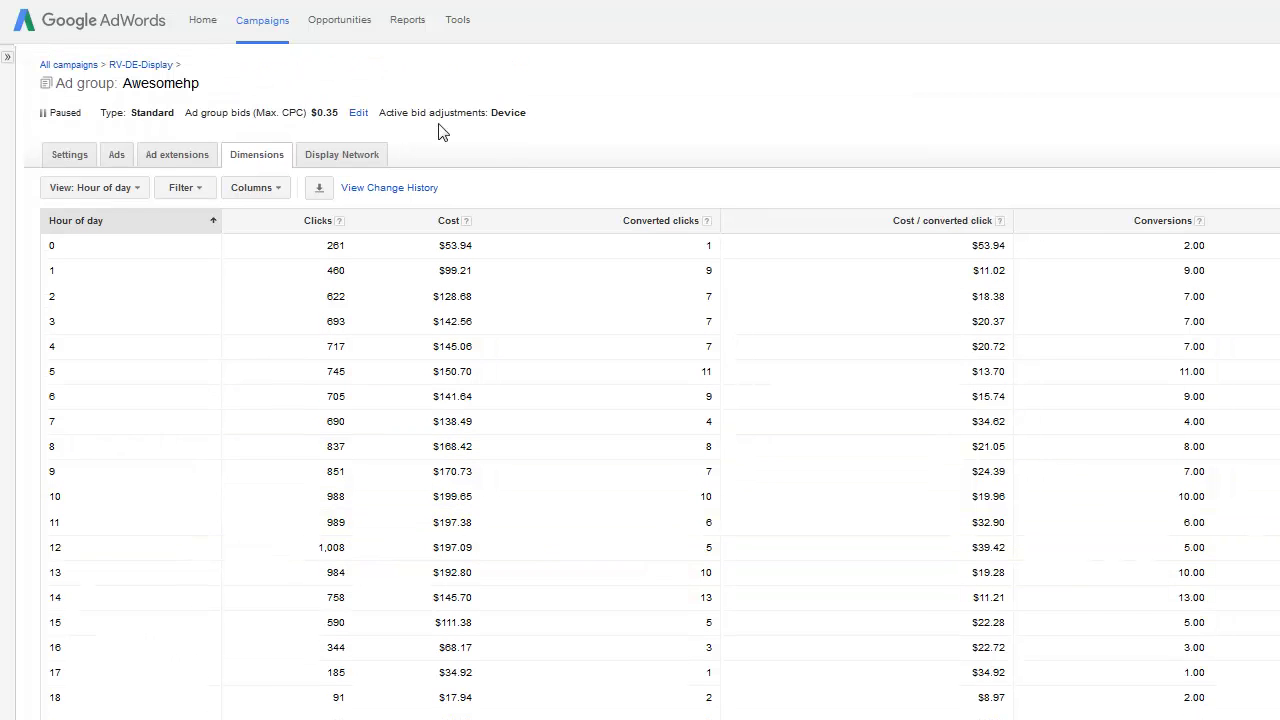
Step: View the Display Network summary for the ad group and its RV-DE-Display campaign, and go to the campaign's ad groups
{"action": "left_click", "coordinate": [366, 168]}
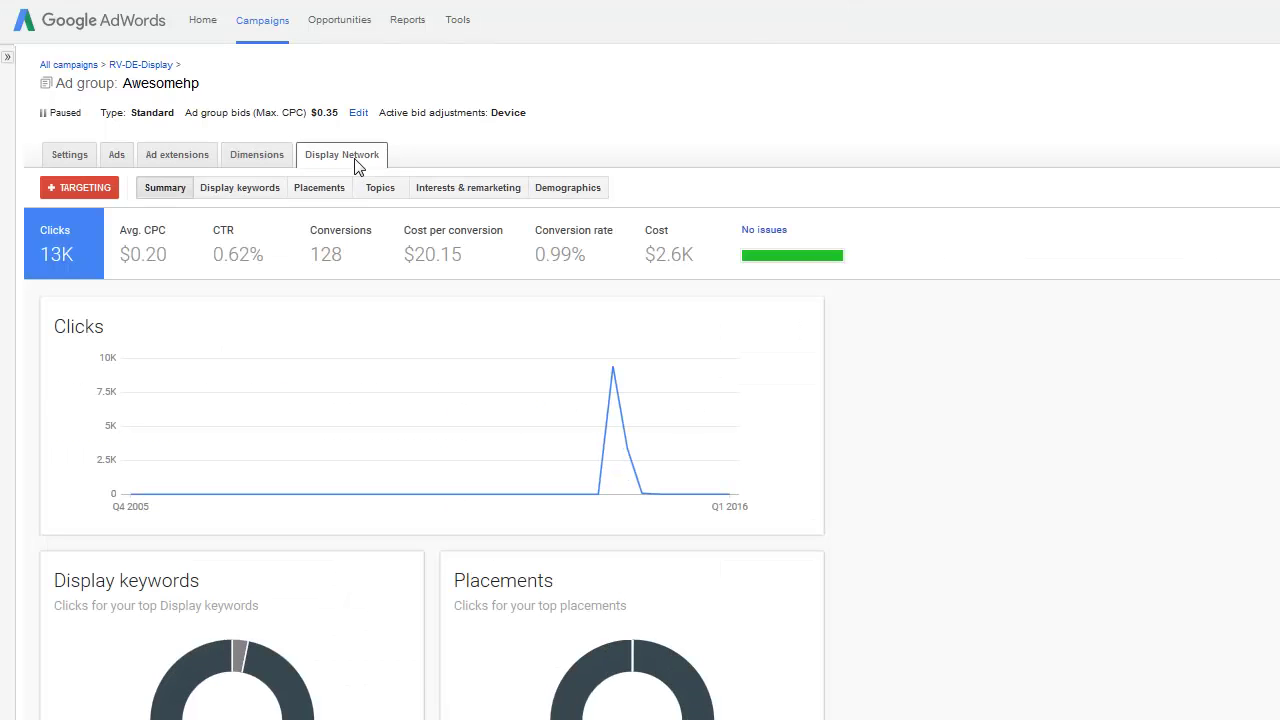
{"action": "left_click", "coordinate": [121, 66]}
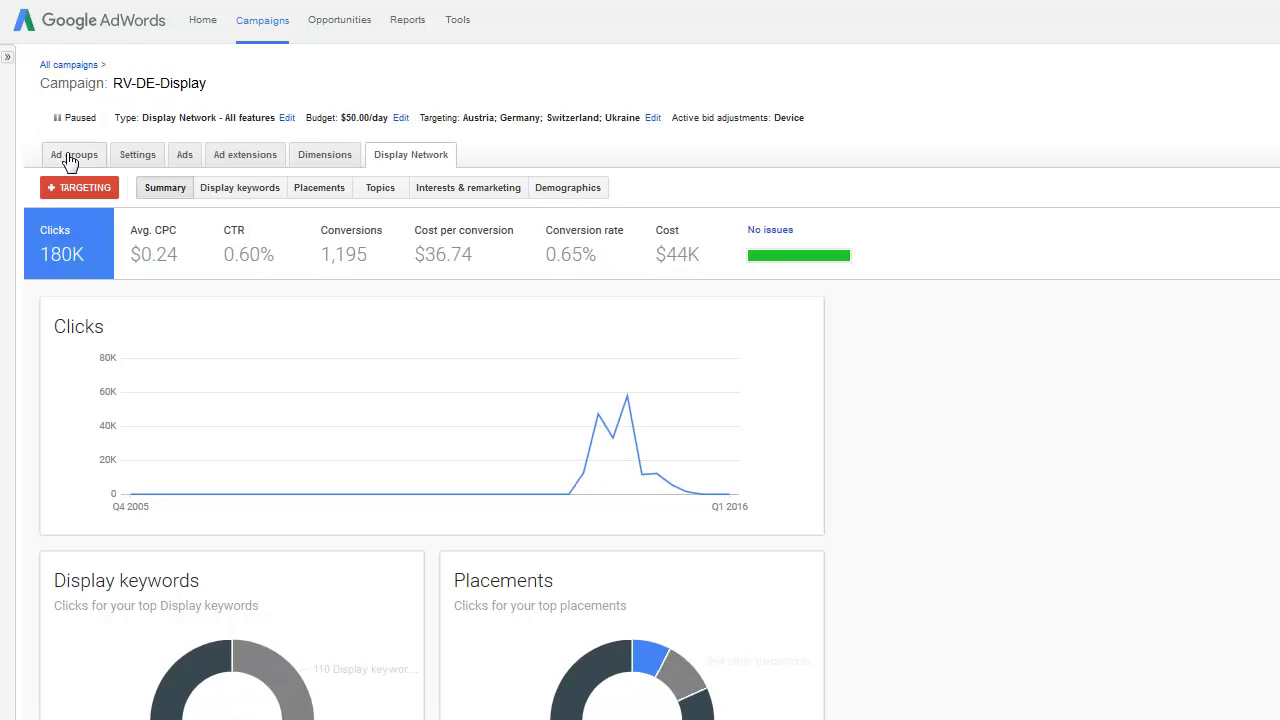
{"action": "left_click", "coordinate": [70, 160]}
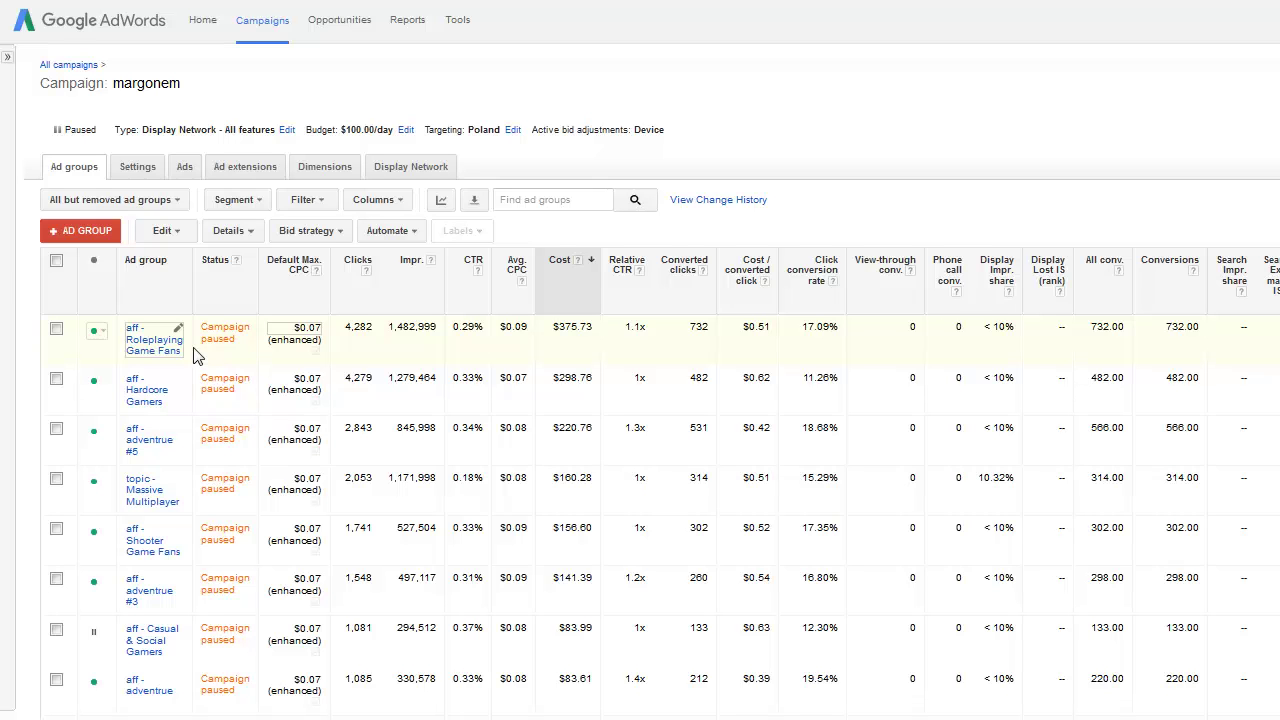
Step: Review the margonem campaign's affinity, topic and placement ad groups and their performance figures
{"action": "left_click", "coordinate": [155, 348]}
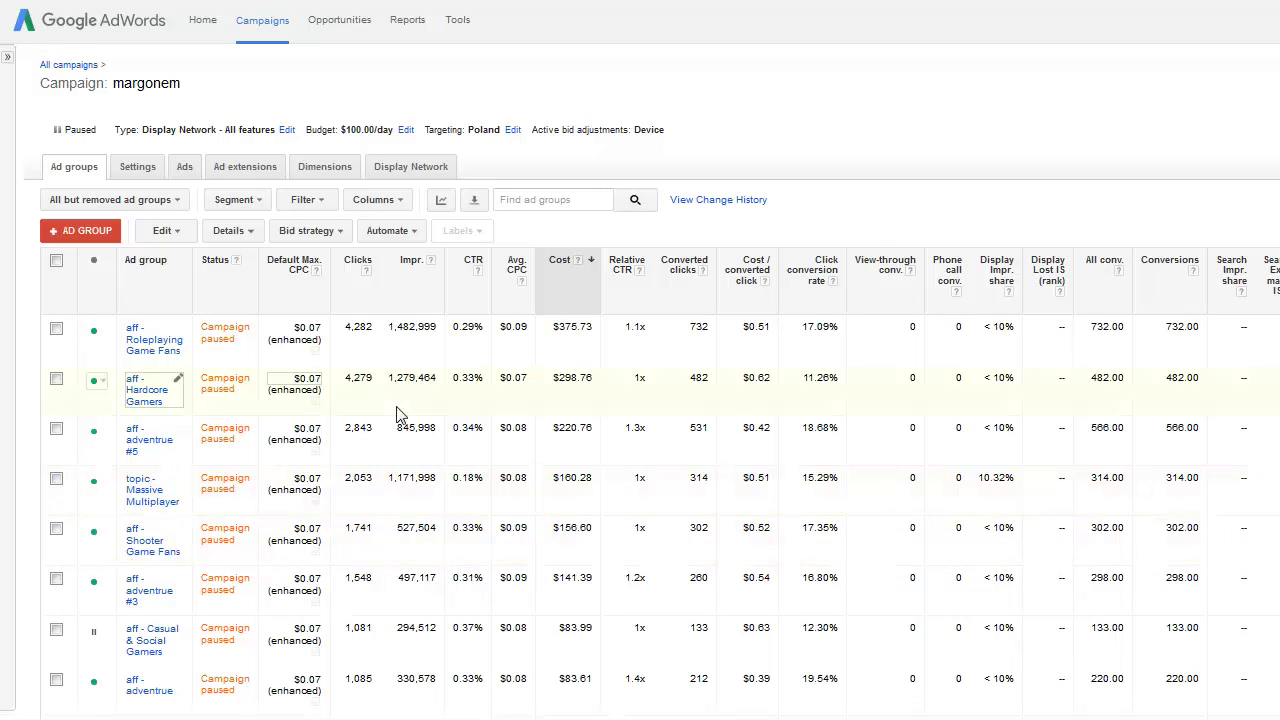
{"action": "scroll", "coordinate": [342, 463], "scroll_direction": "down", "scroll_amount": 3}
{"action": "scroll", "coordinate": [342, 463], "scroll_direction": "down", "scroll_amount": 3}
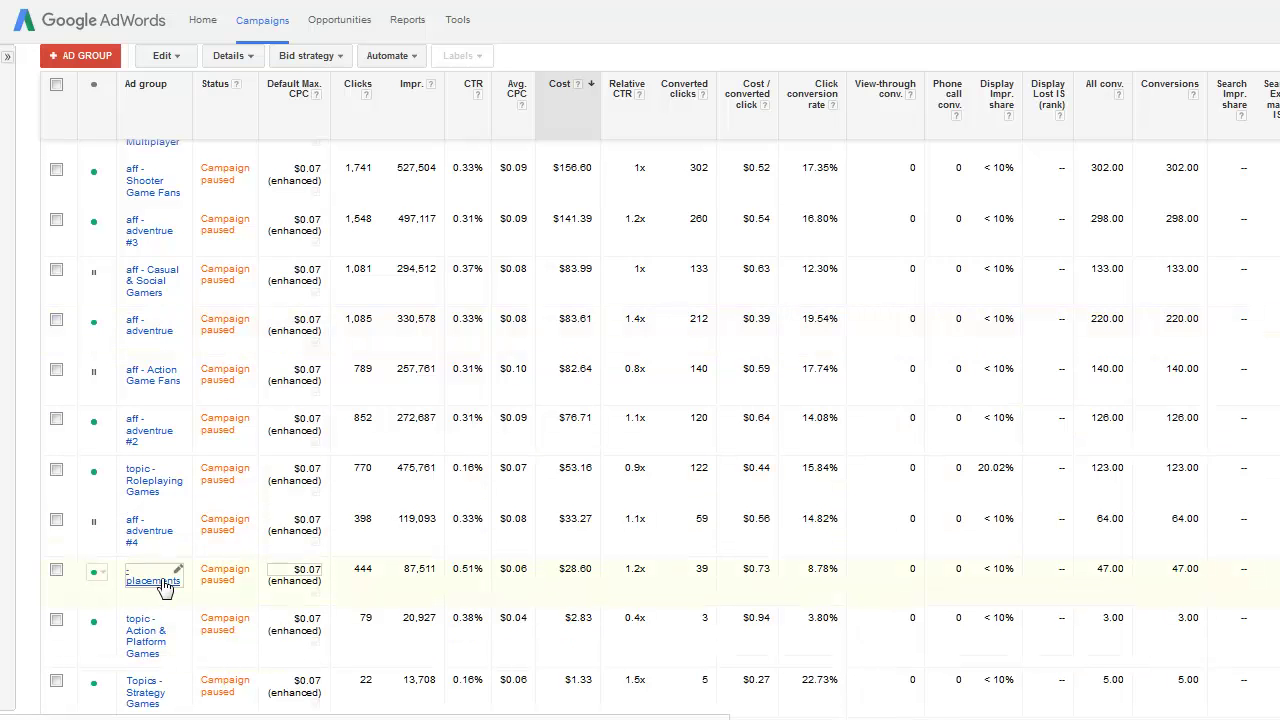
{"action": "scroll", "coordinate": [148, 497], "scroll_direction": "down", "scroll_amount": 1}
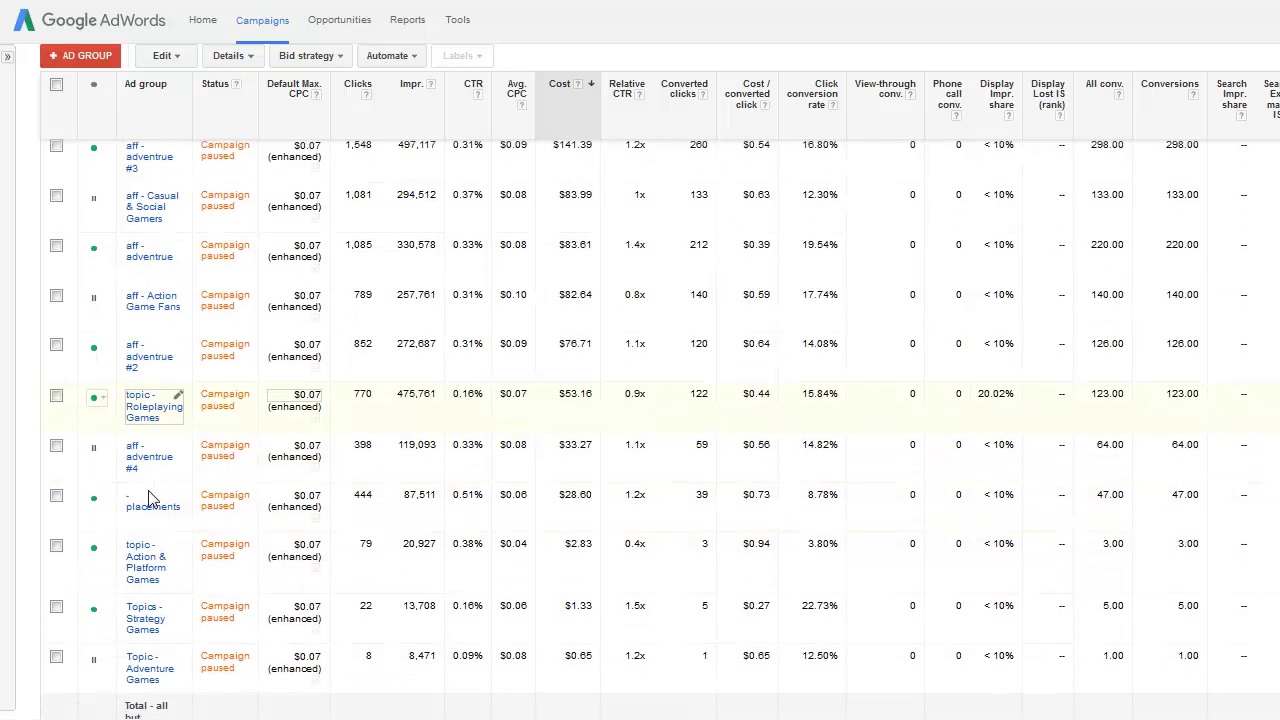
Step: Review the rest of the margonem ad groups and highlight the cost per converted click of aff - Roleplaying Game Fans
{"action": "scroll", "coordinate": [148, 497], "scroll_direction": "down", "scroll_amount": 2}
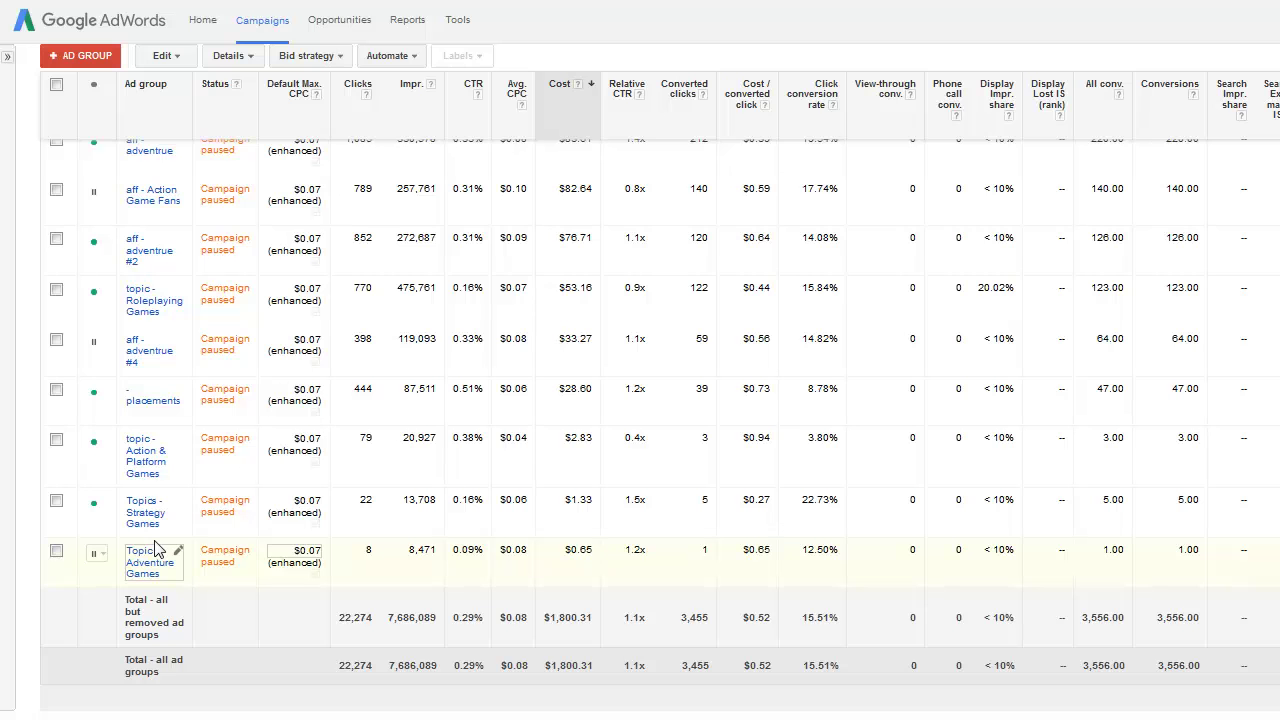
{"action": "scroll", "coordinate": [155, 548], "scroll_direction": "up", "scroll_amount": 3}
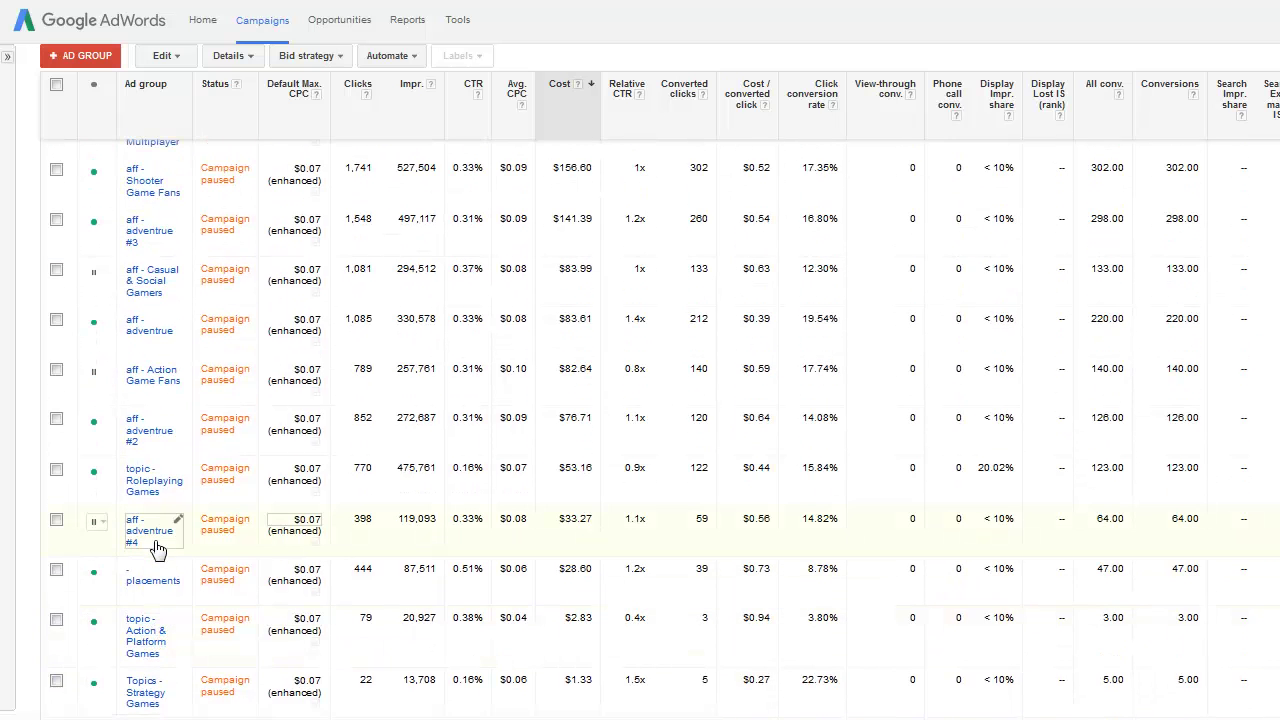
{"action": "scroll", "coordinate": [155, 548], "scroll_direction": "up", "scroll_amount": 3}
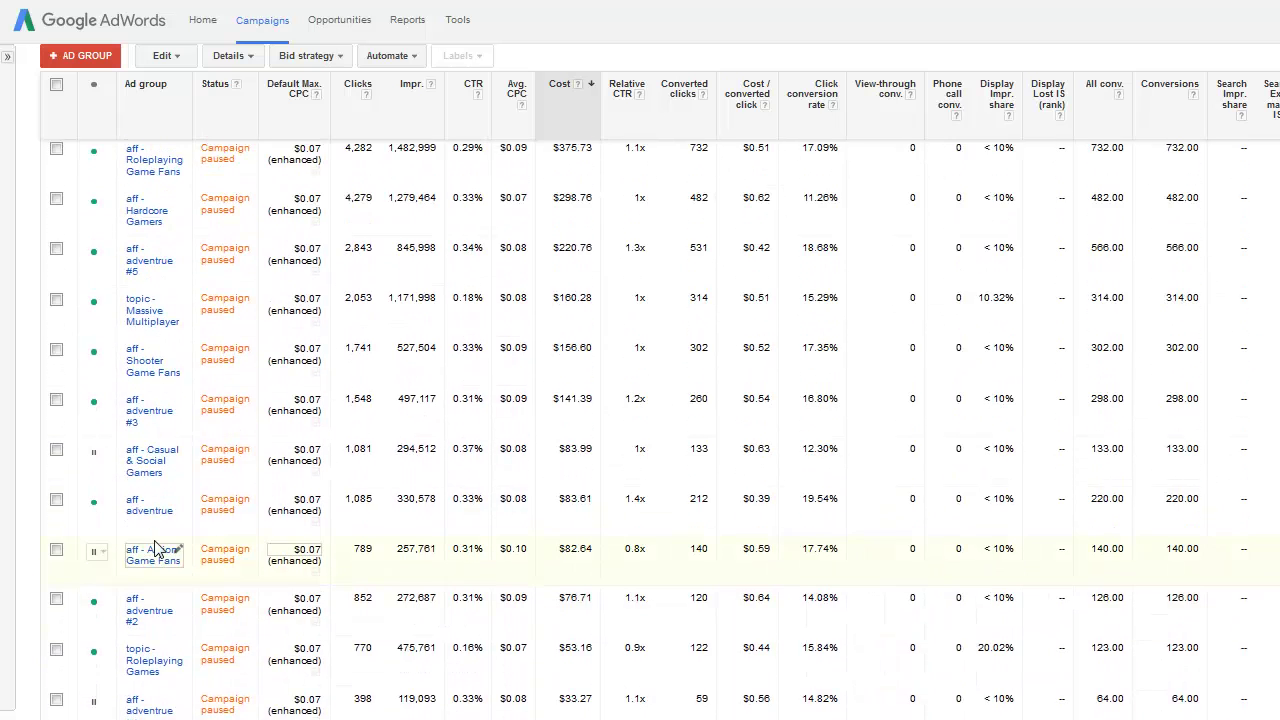
{"action": "scroll", "coordinate": [155, 548], "scroll_direction": "up", "scroll_amount": 3}
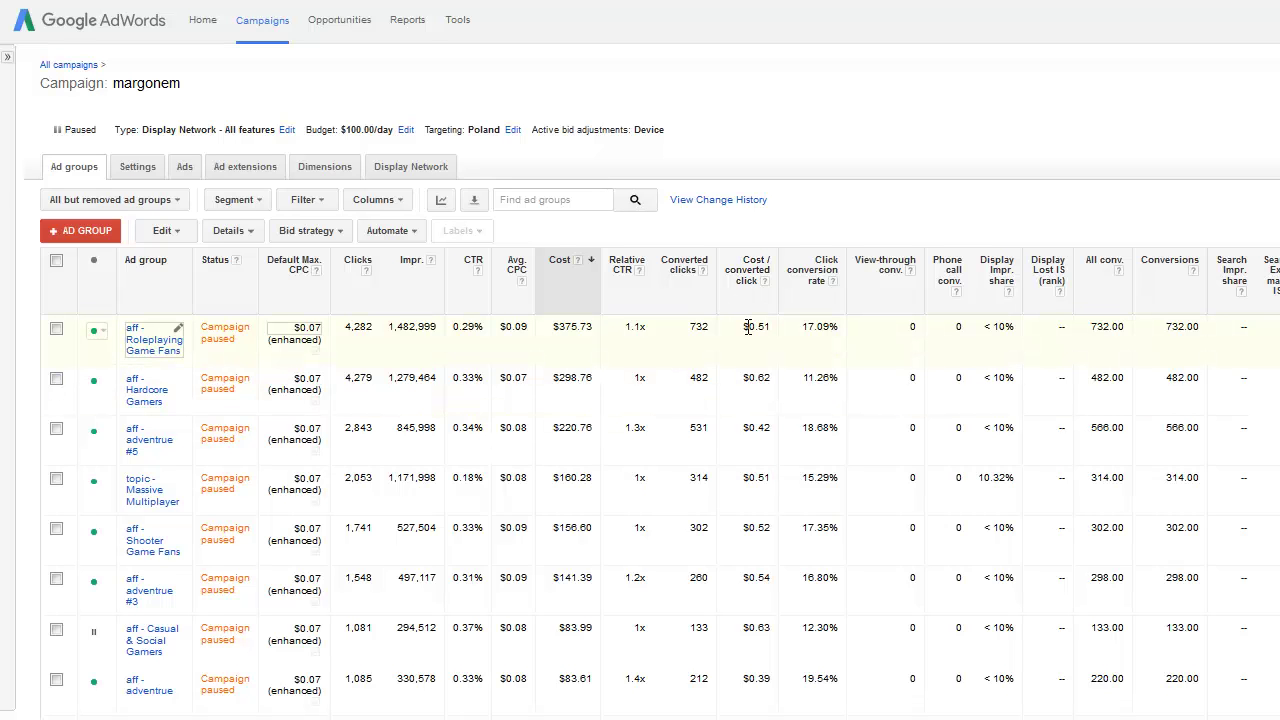
{"action": "left_click_drag", "start_coordinate": [748, 327], "coordinate": [771, 325]}
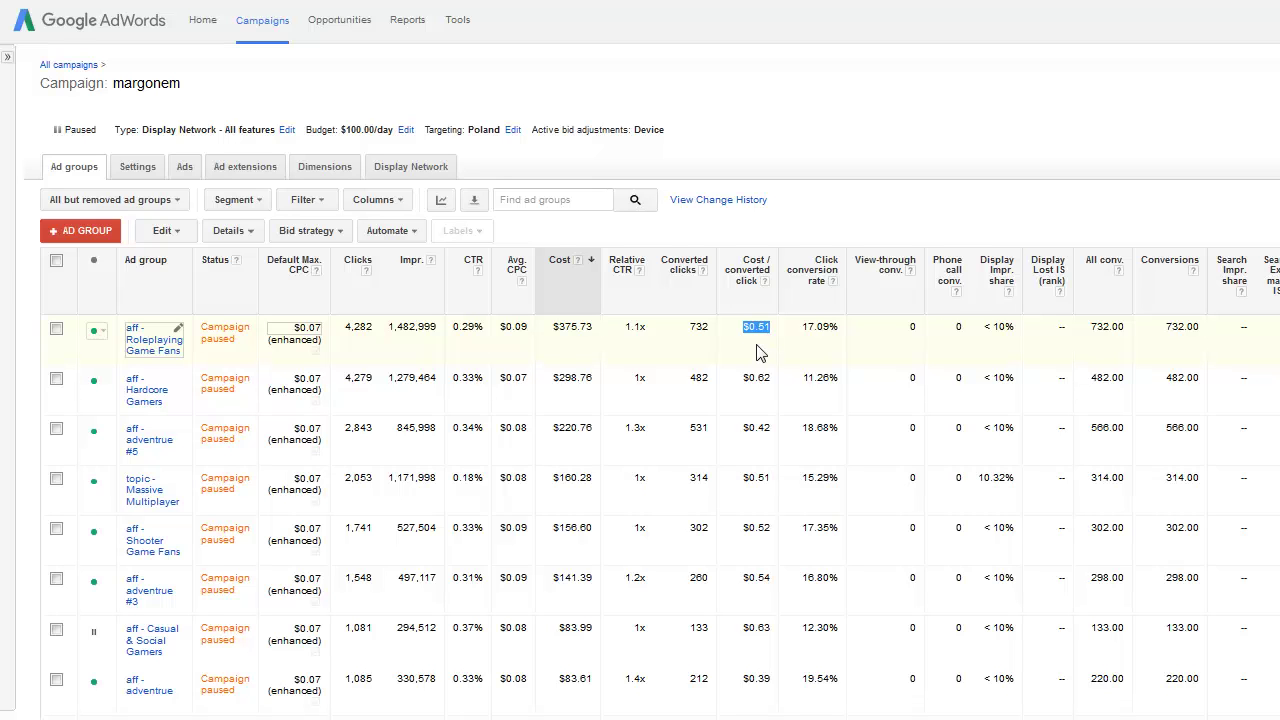
Step: View the gender demographics of the aff - Roleplaying Game Fans ad group and highlight the cost per converted click for Male
{"action": "left_click", "coordinate": [150, 352]}
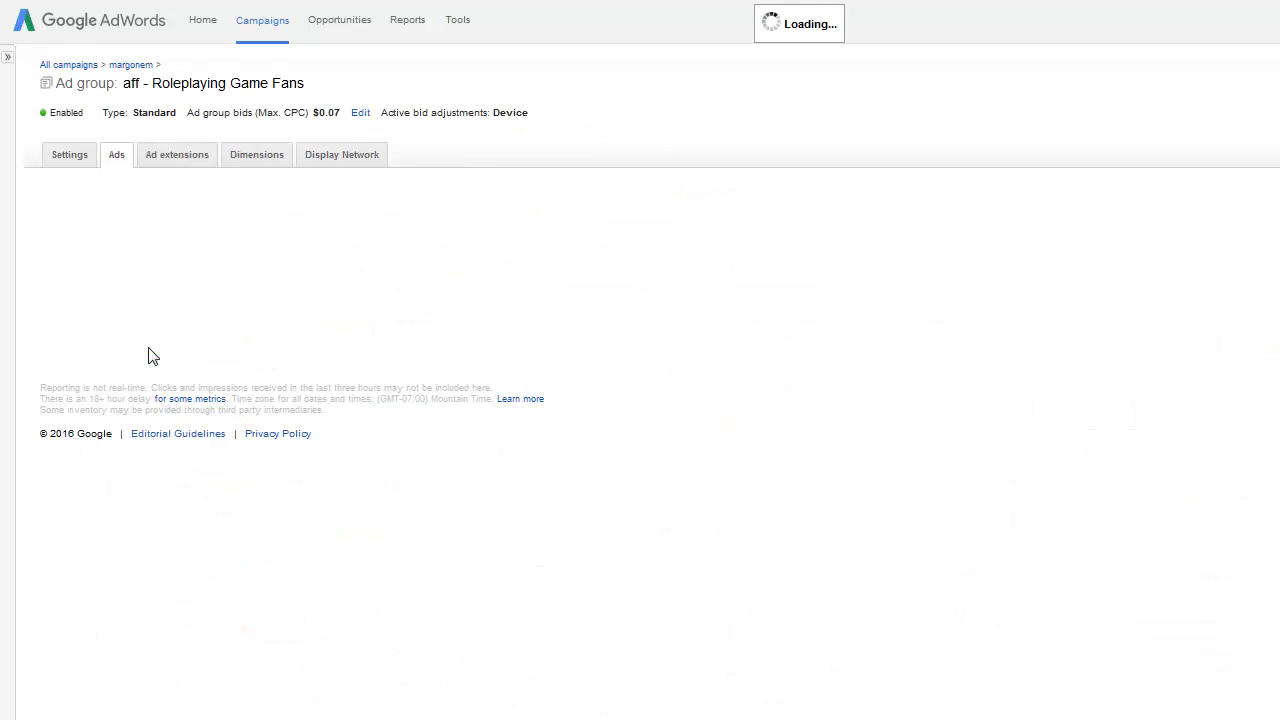
{"action": "left_click", "coordinate": [345, 160]}
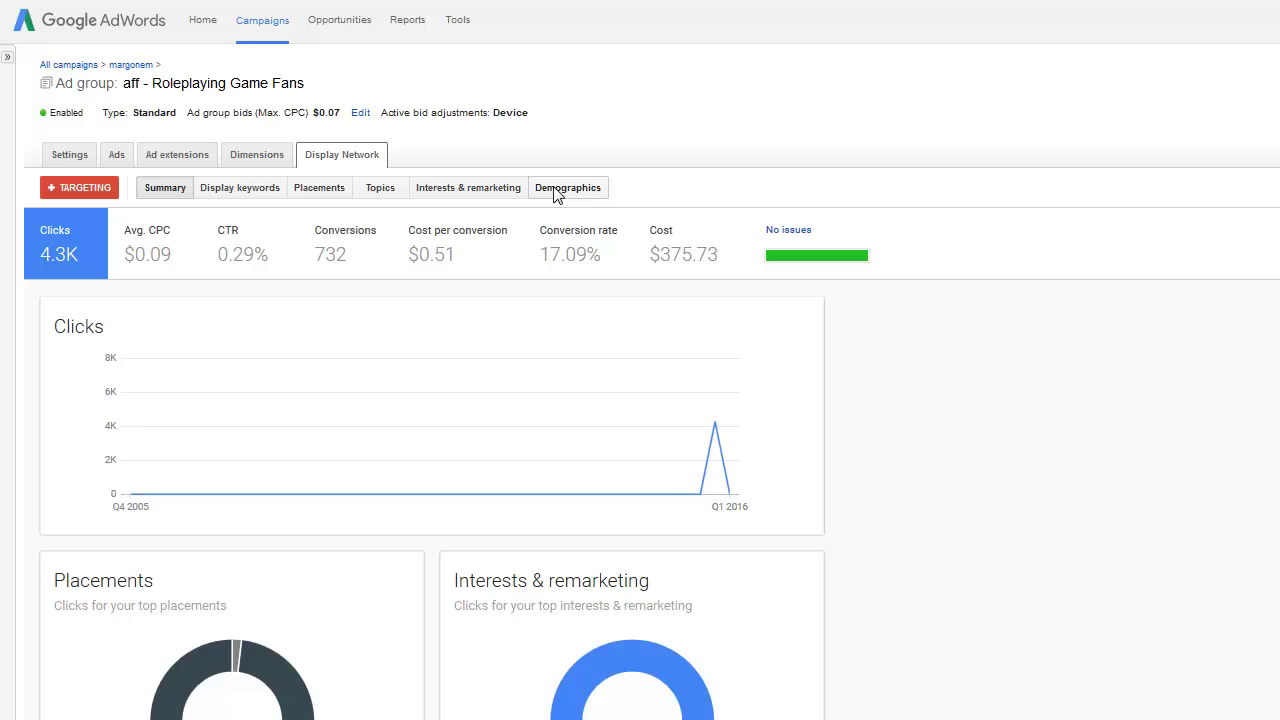
{"action": "left_click", "coordinate": [557, 190]}
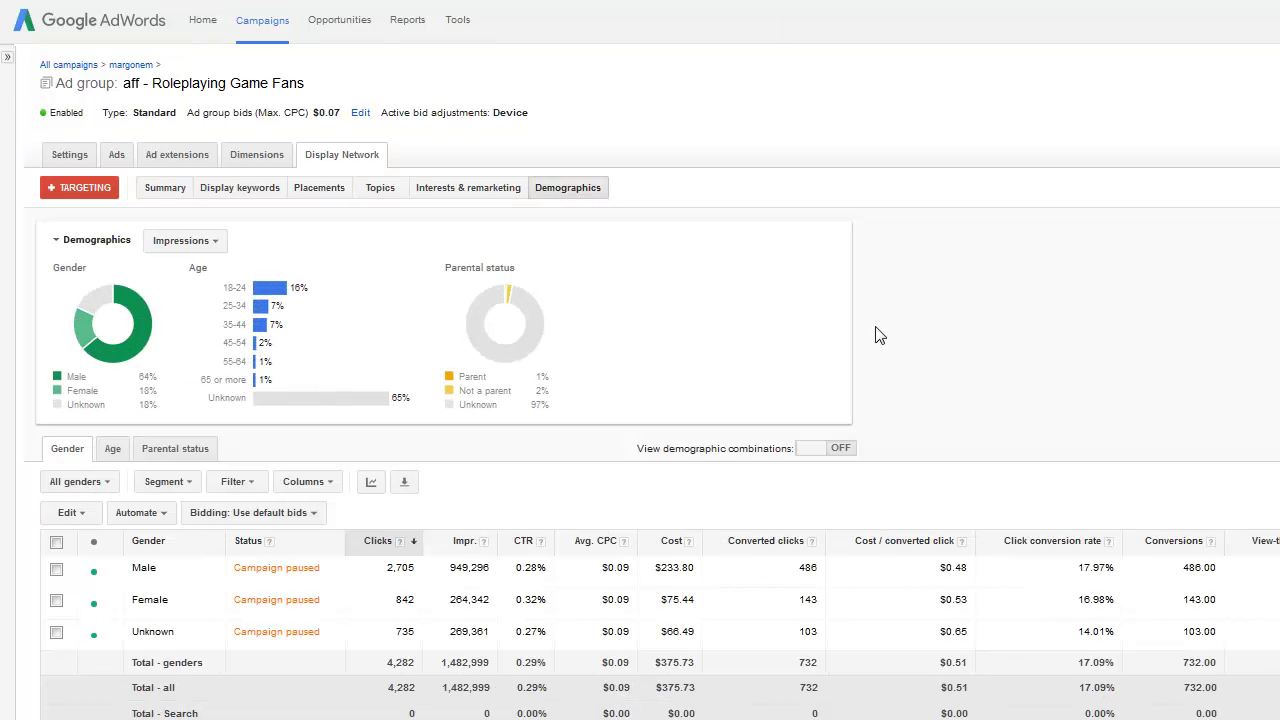
{"action": "scroll", "coordinate": [879, 336], "scroll_direction": "down", "scroll_amount": 1}
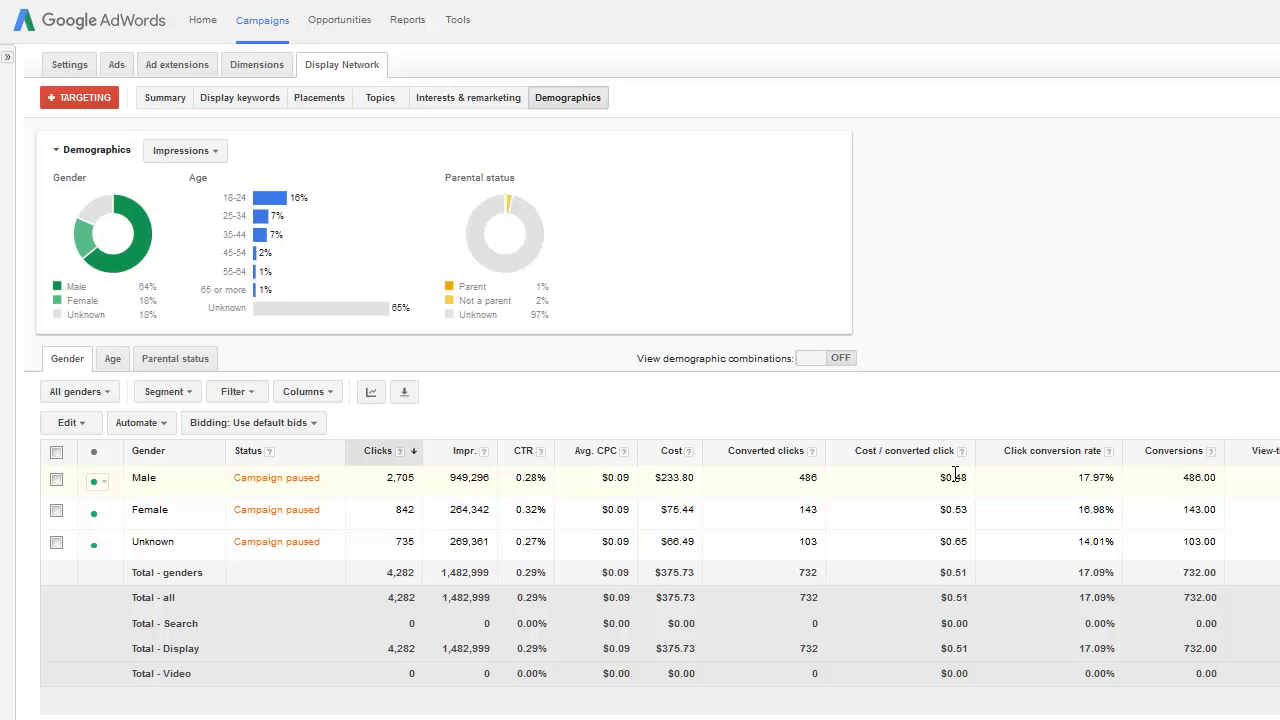
{"action": "left_click_drag", "start_coordinate": [943, 472], "coordinate": [961, 472]}
Step: View the age and parental status demographics, and highlight the Parent row's figures from clicks through cost per converted click
{"action": "left_click", "coordinate": [110, 366]}
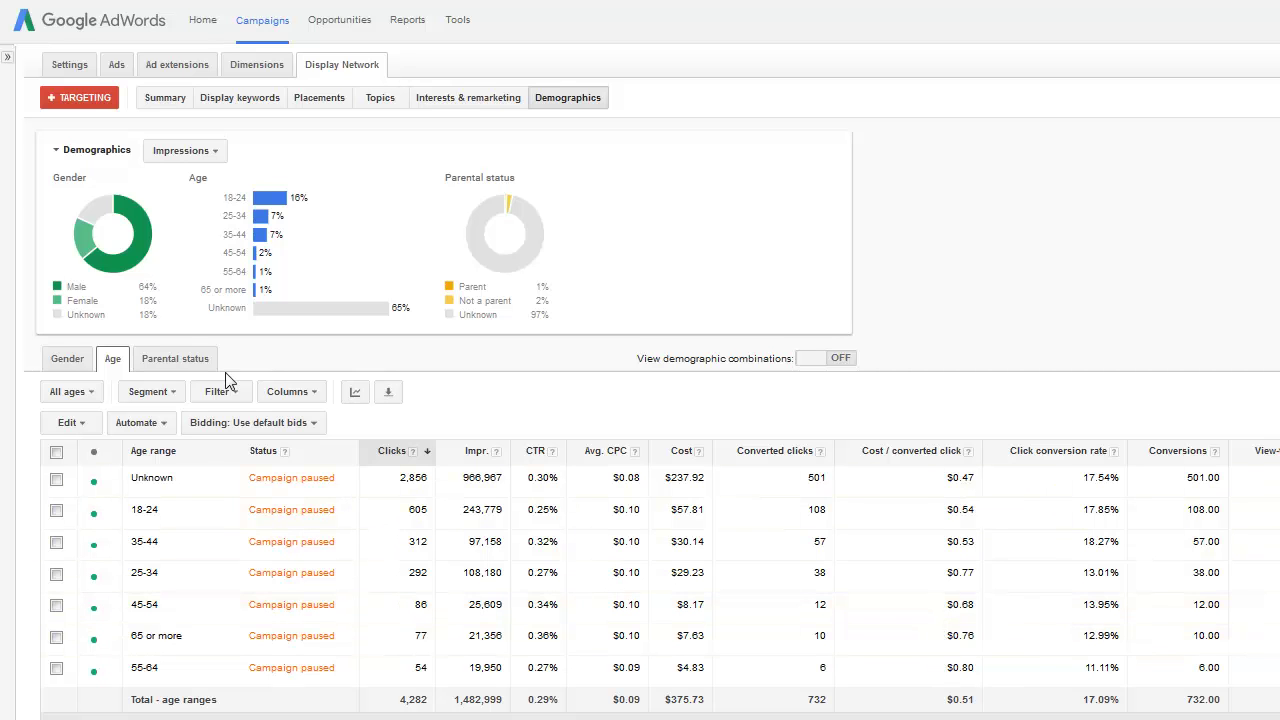
{"action": "left_click", "coordinate": [180, 360]}
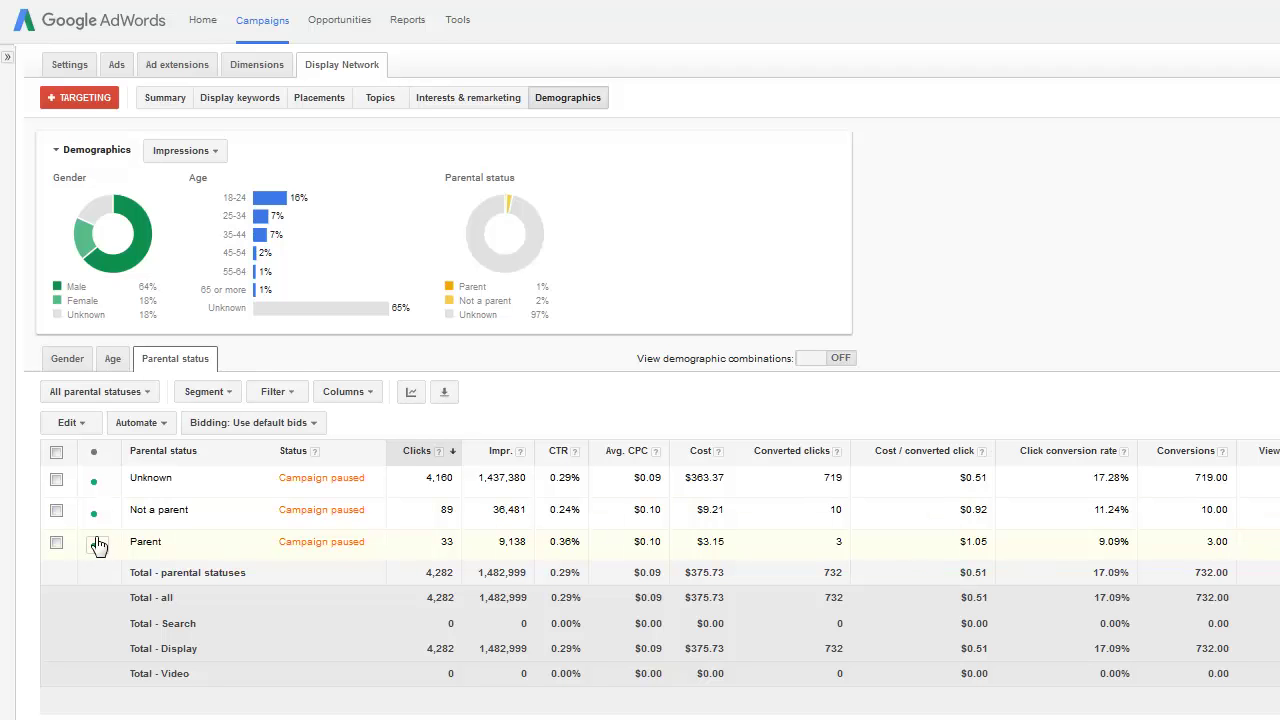
{"action": "double_click", "coordinate": [460, 552]}
{"action": "left_click_drag", "start_coordinate": [462, 552], "coordinate": [995, 552]}
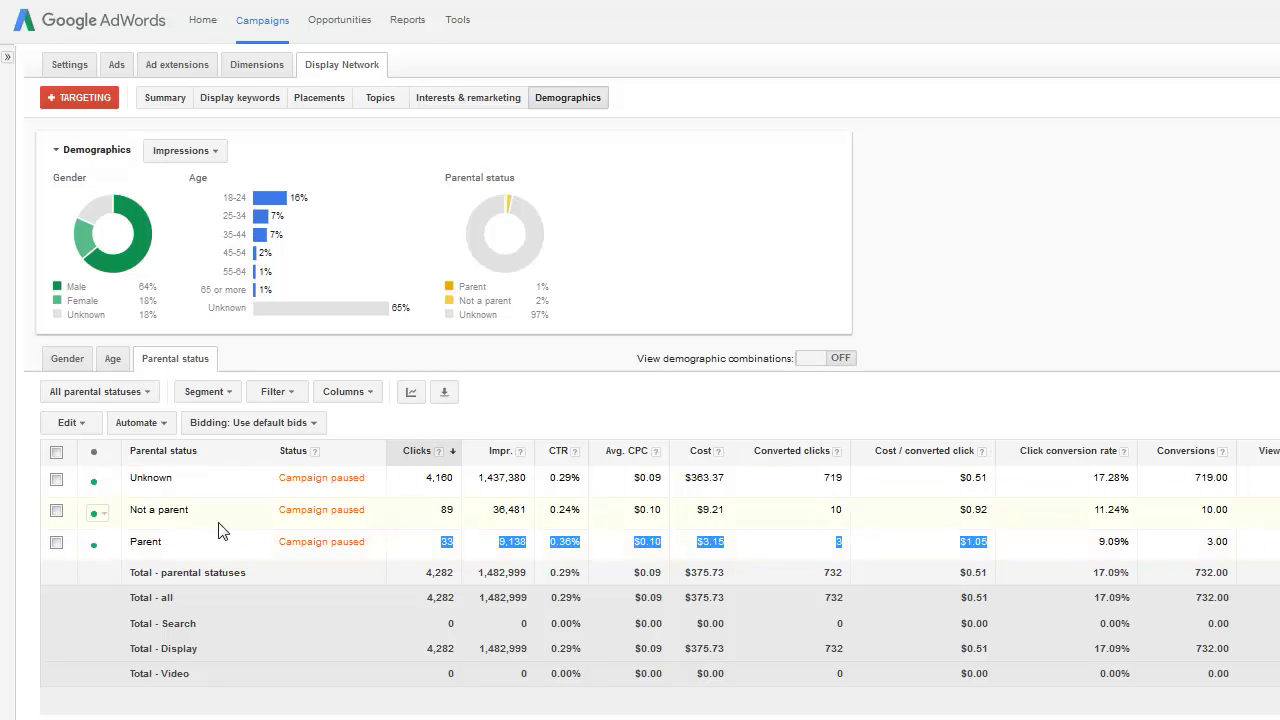
Step: View the demographic combinations and highlight the figures and labels of the Female, Unknown age, Unknown parental status row
{"action": "left_click", "coordinate": [831, 359]}
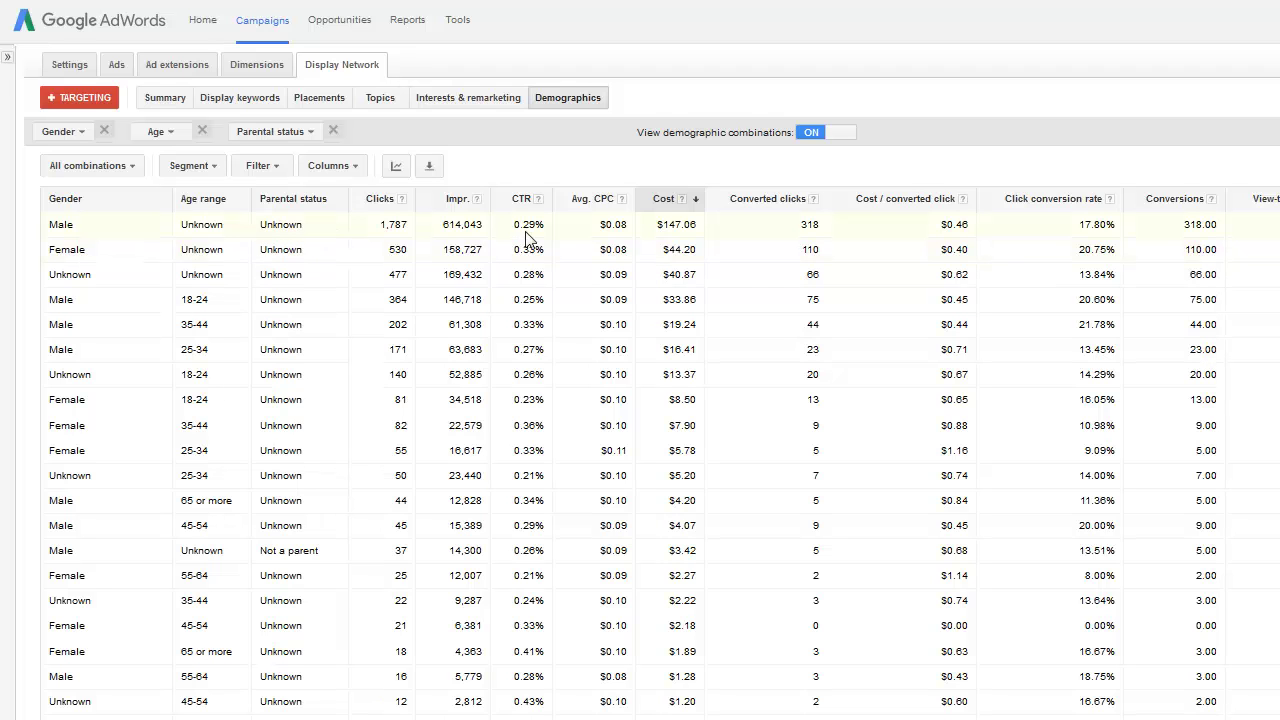
{"action": "left_click_drag", "start_coordinate": [533, 254], "coordinate": [537, 254]}
{"action": "left_click_drag", "start_coordinate": [941, 250], "coordinate": [972, 254]}
{"action": "left_click_drag", "start_coordinate": [46, 254], "coordinate": [352, 258]}
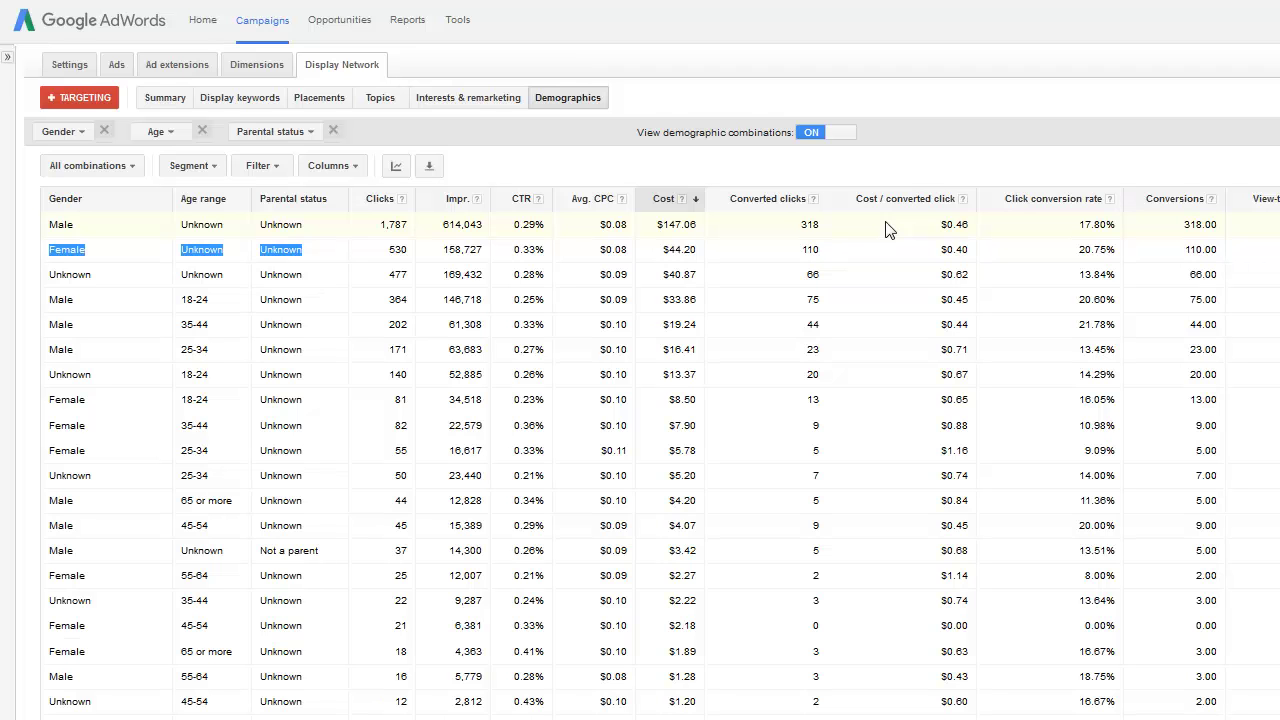
{"action": "left_click", "coordinate": [43, 254]}
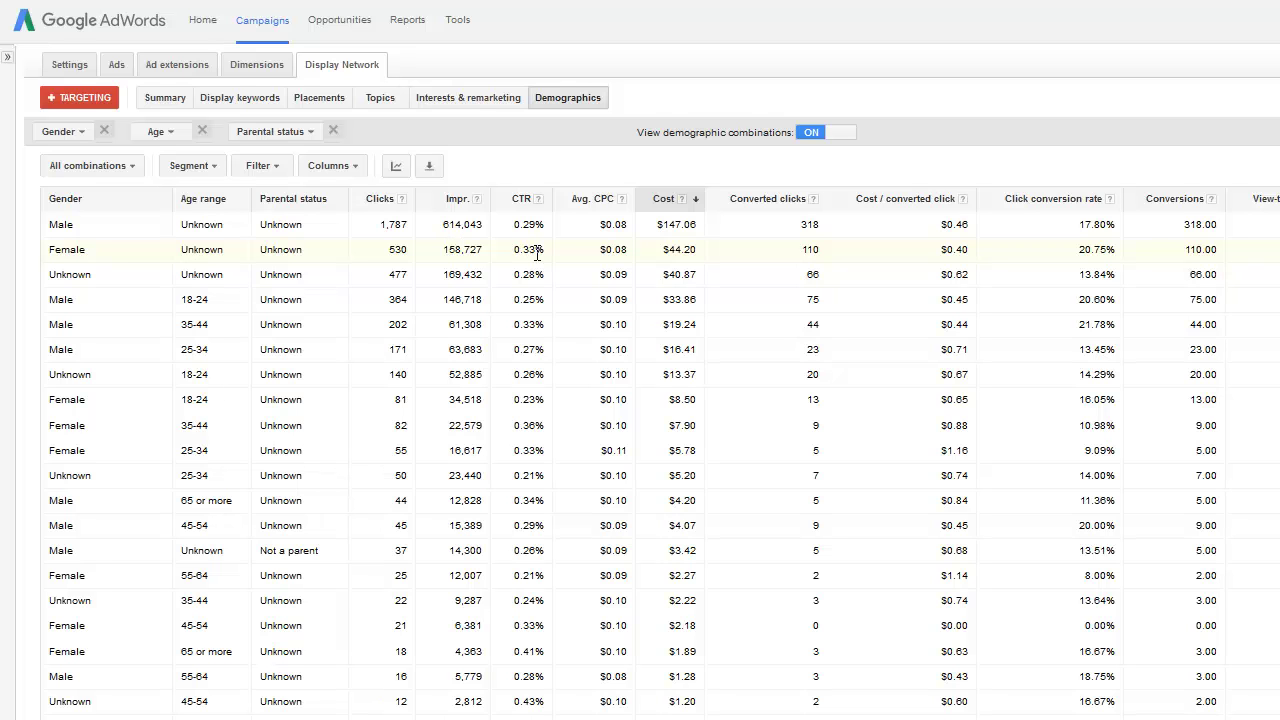
{"action": "left_click_drag", "start_coordinate": [544, 252], "coordinate": [33, 258]}
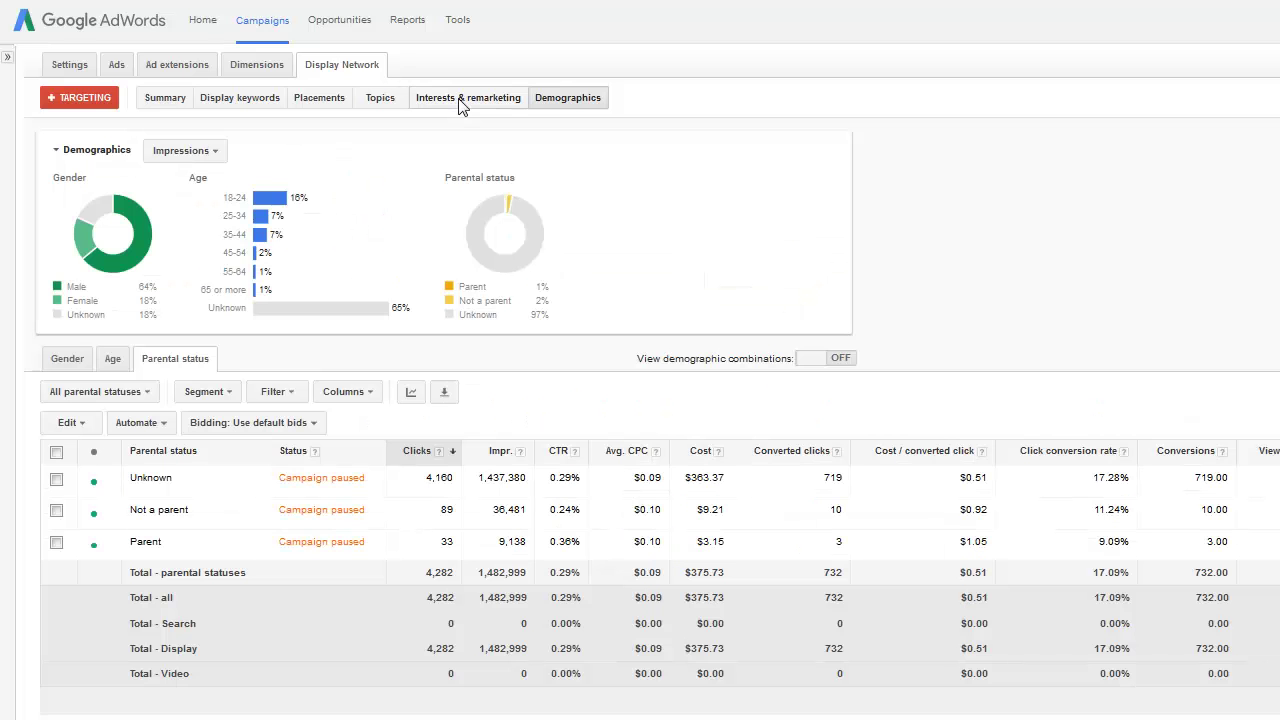
Step: Highlight the Roleplaying Game Fans affinity audience in the interests and remarketing view, and view the ad group's topics
{"action": "left_click", "coordinate": [461, 100]}
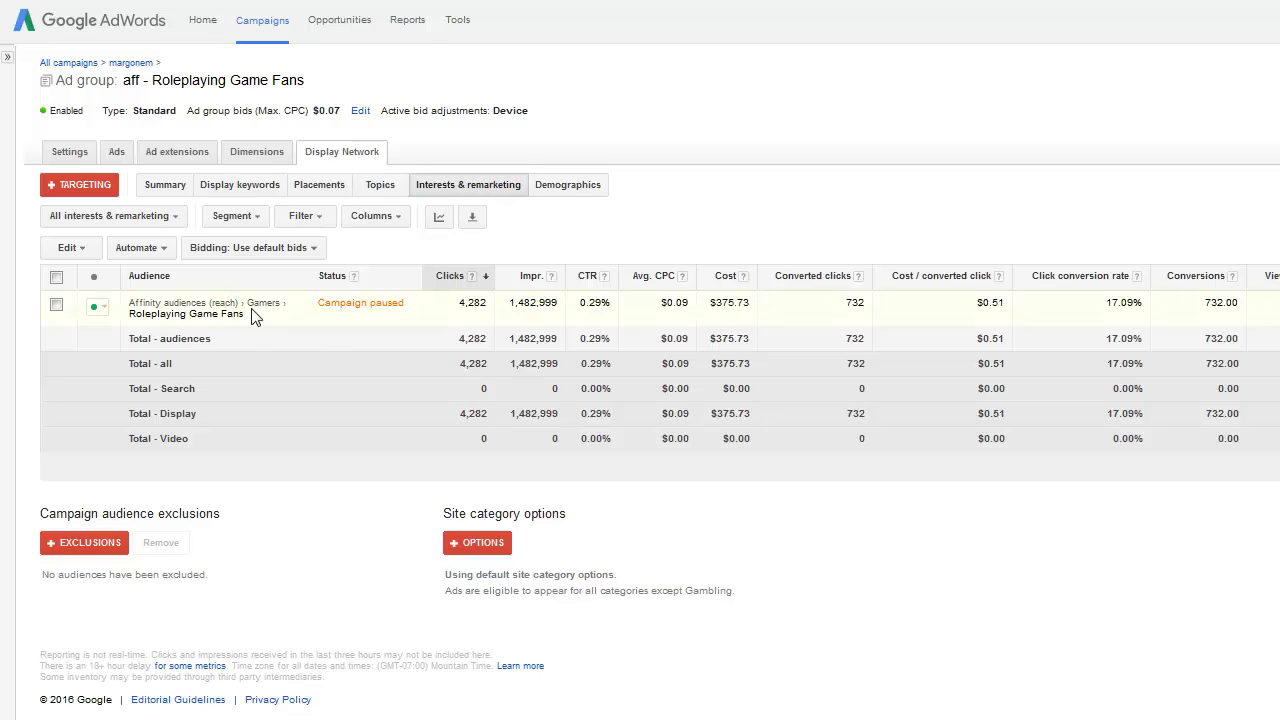
{"action": "left_click", "coordinate": [141, 63]}
{"action": "left_click_drag", "start_coordinate": [268, 323], "coordinate": [133, 304]}
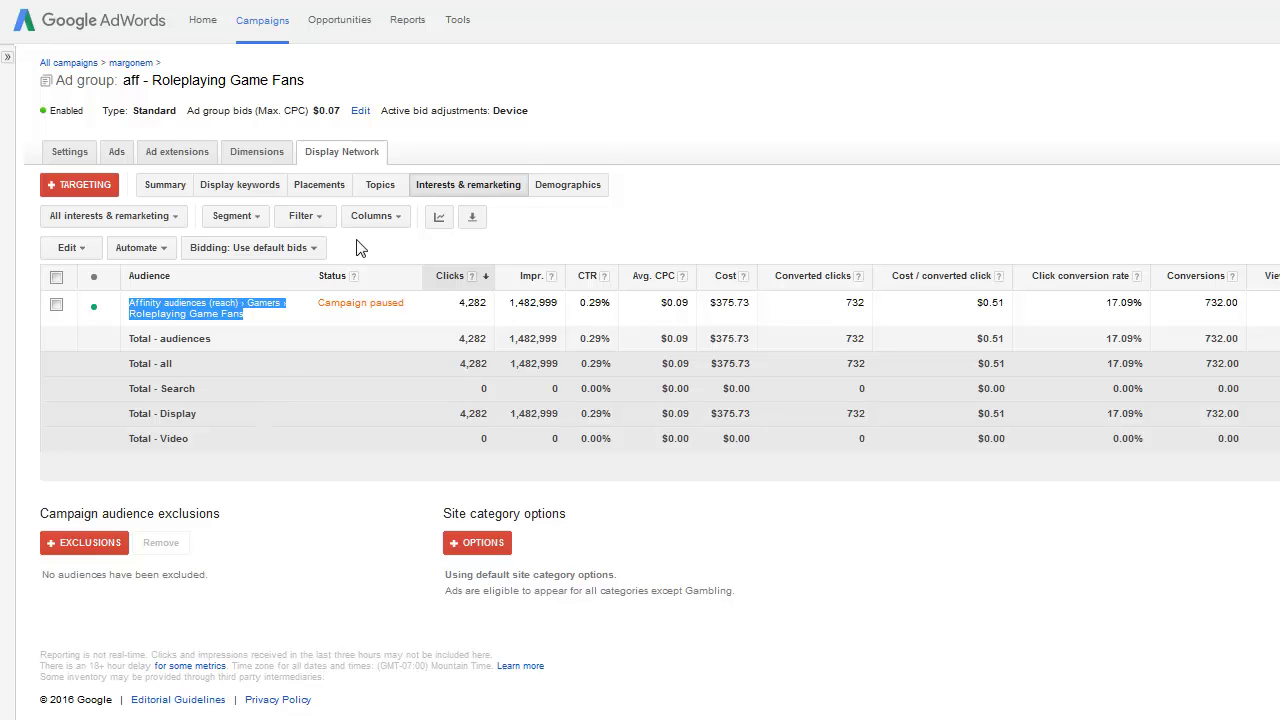
{"action": "left_click", "coordinate": [380, 188]}
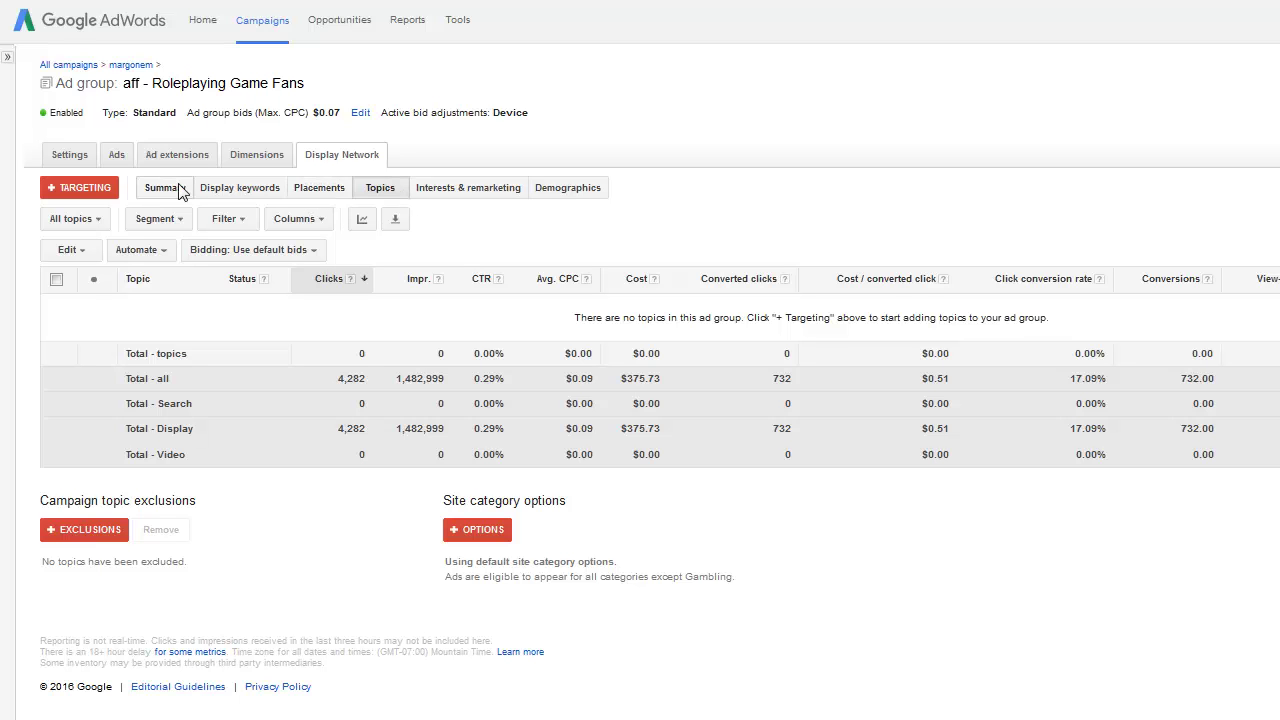
Step: View the Awesomehp ad group's display keywords in RV-DE-Display and highlight the impressions of Awesomehp entfernen internet explorer
{"action": "left_click", "coordinate": [237, 192]}
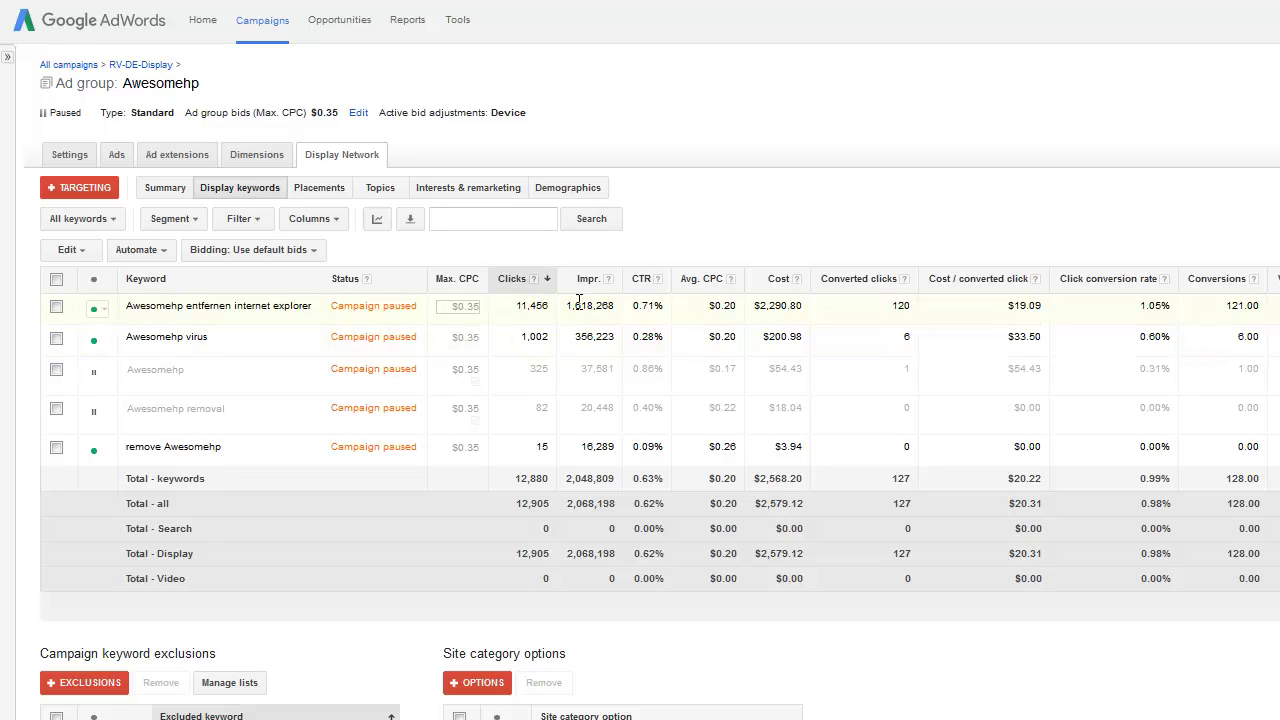
{"action": "left_click_drag", "start_coordinate": [568, 306], "coordinate": [634, 313]}
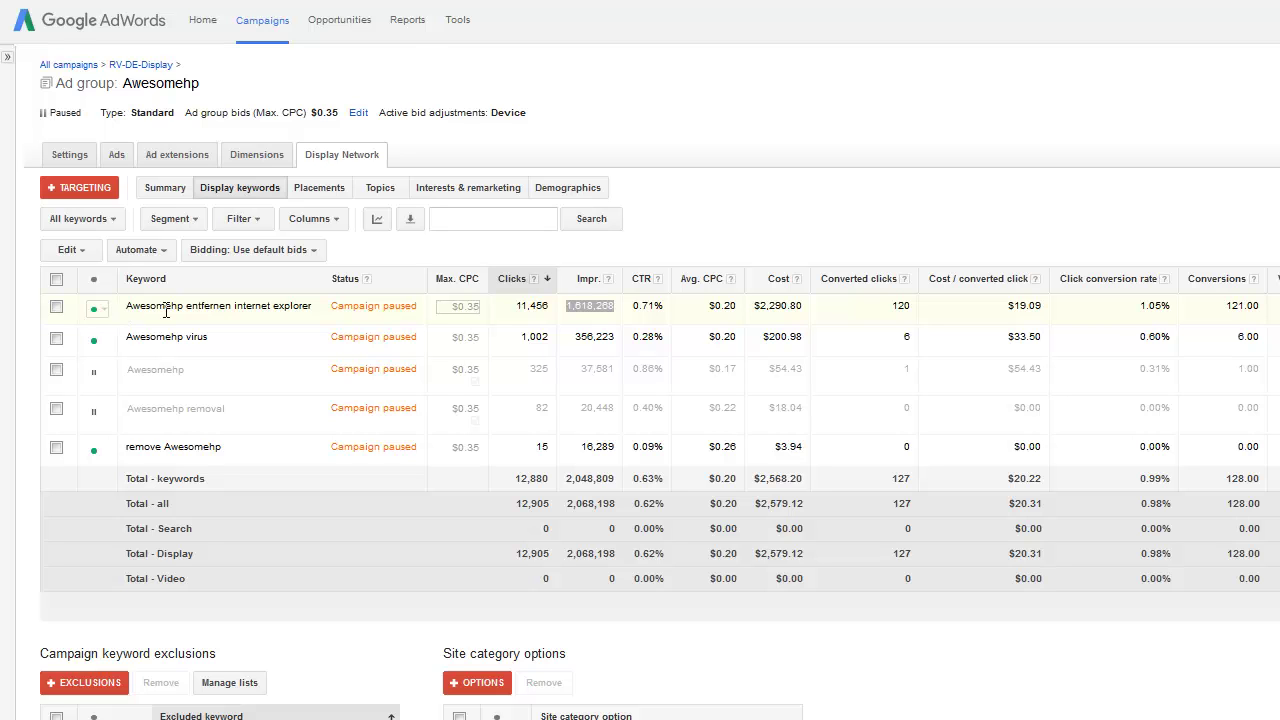
Step: Compare the Awesomehp ad group's placements with its display keywords, ending on the placements report
{"action": "left_click", "coordinate": [337, 191]}
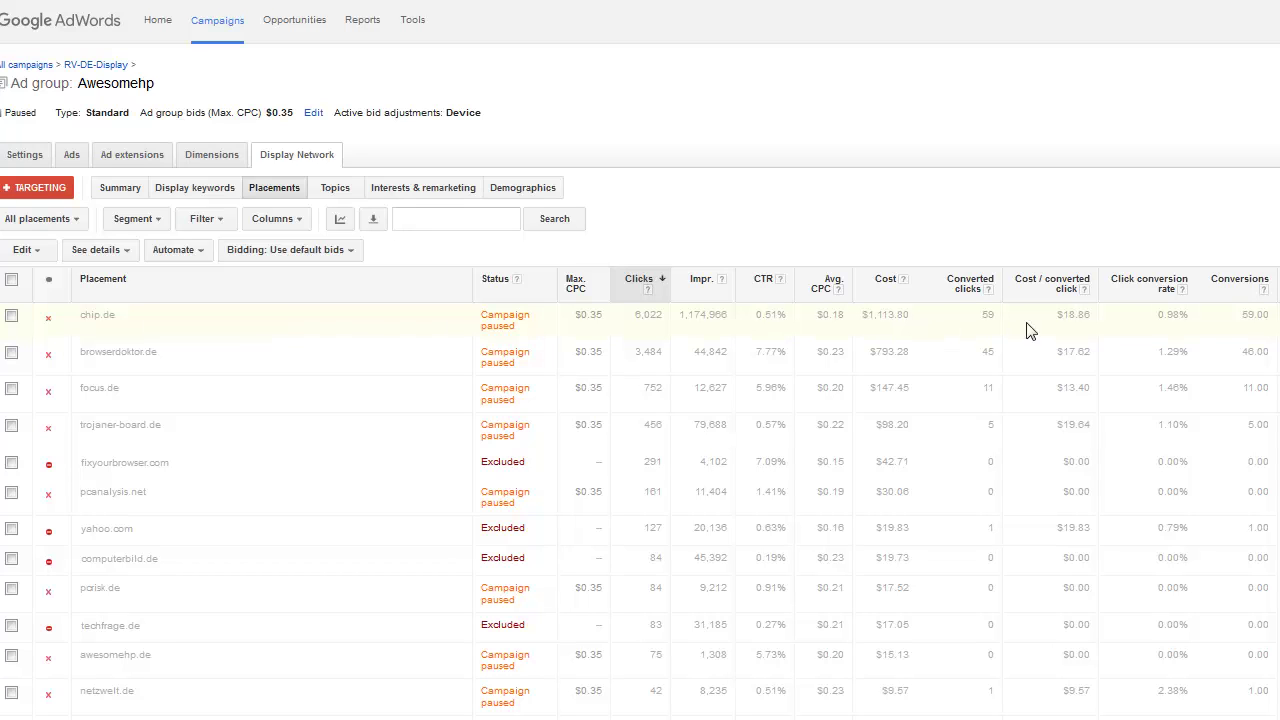
{"action": "double_click", "coordinate": [1097, 313]}
{"action": "left_click", "coordinate": [230, 200]}
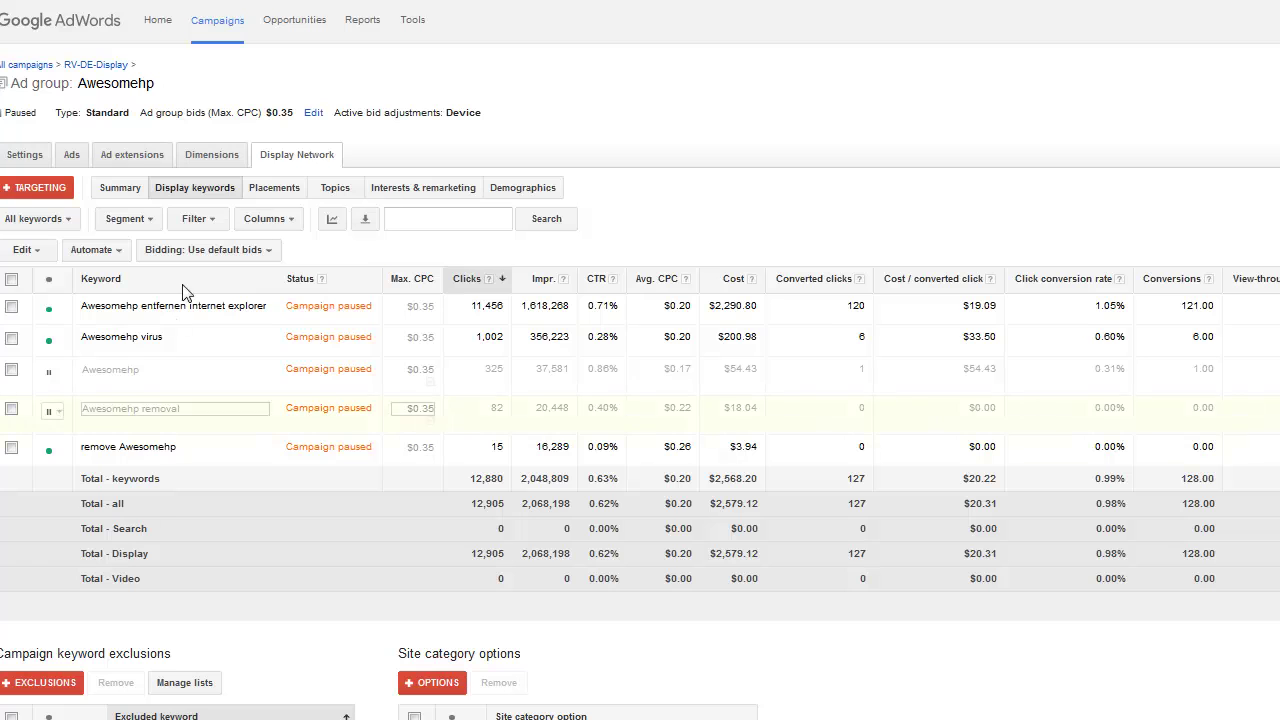
{"action": "left_click", "coordinate": [278, 190]}
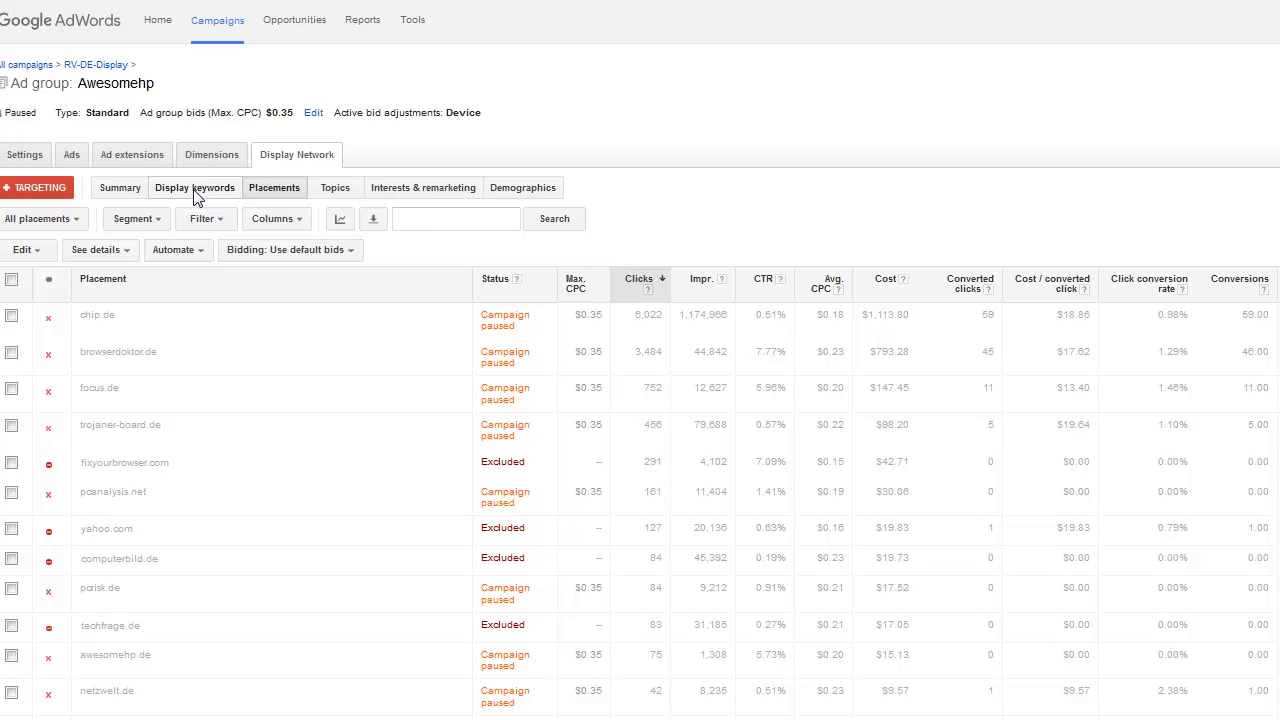
{"action": "left_click", "coordinate": [196, 190]}
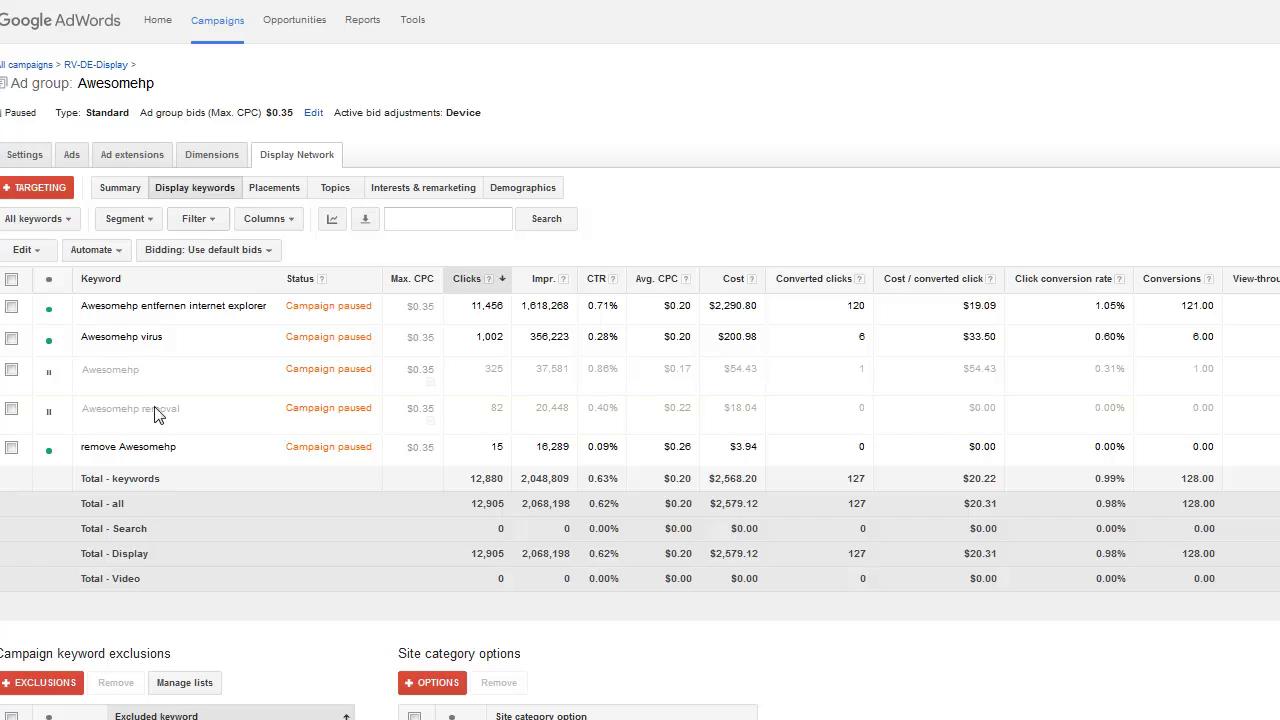
{"action": "left_click", "coordinate": [283, 196]}
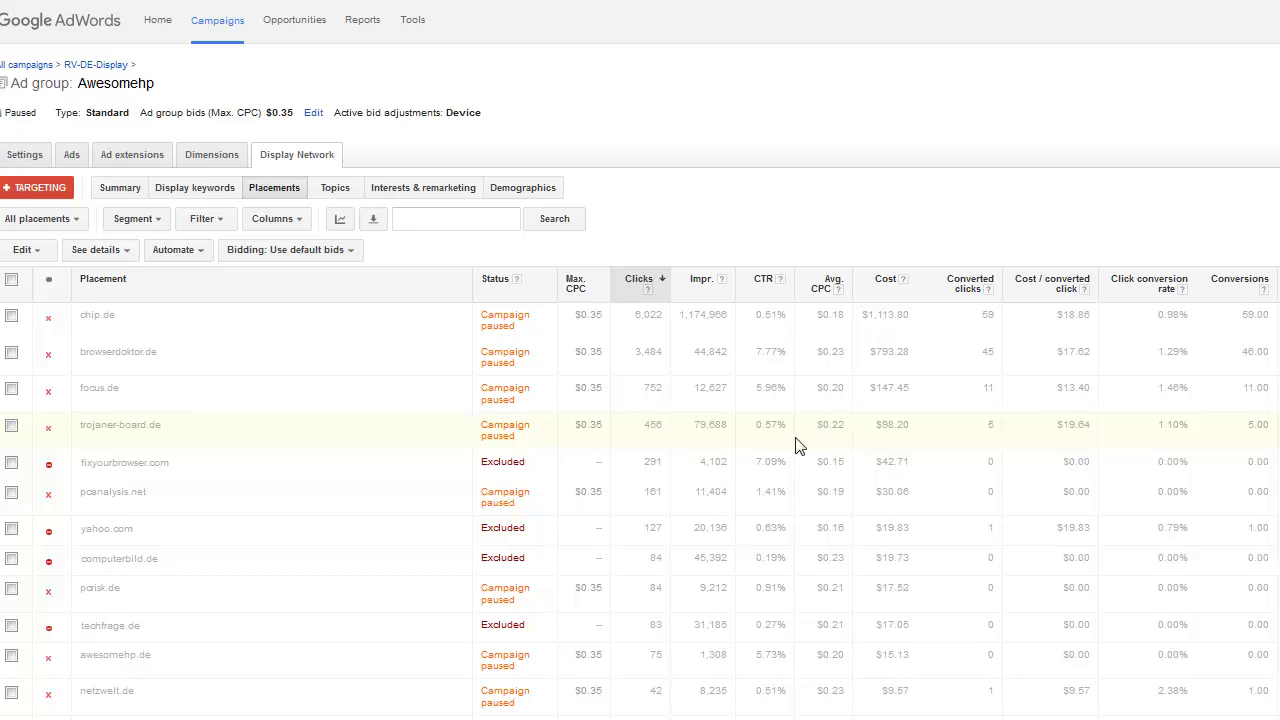
Step: Highlight the click and cost figures of the fixyourbrowser.com placement
{"action": "double_click", "coordinate": [905, 462]}
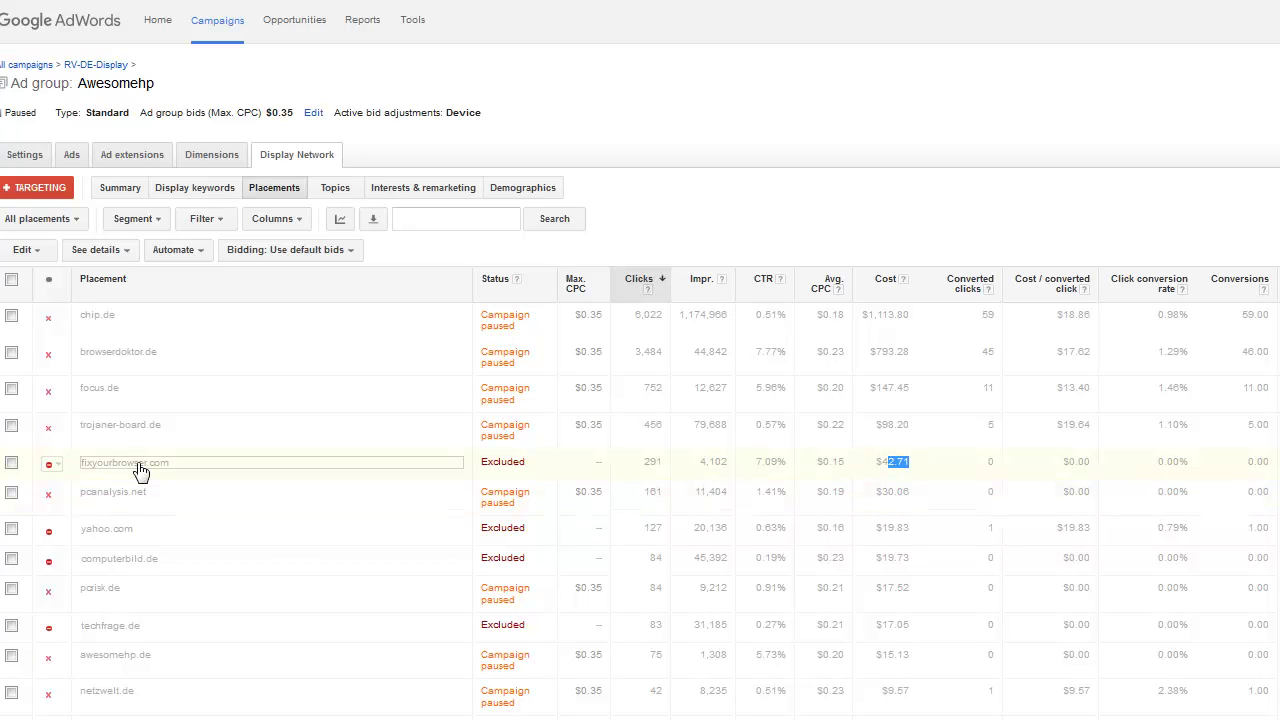
{"action": "double_click", "coordinate": [665, 461]}
{"action": "double_click", "coordinate": [908, 461]}
{"action": "left_click", "coordinate": [878, 463]}
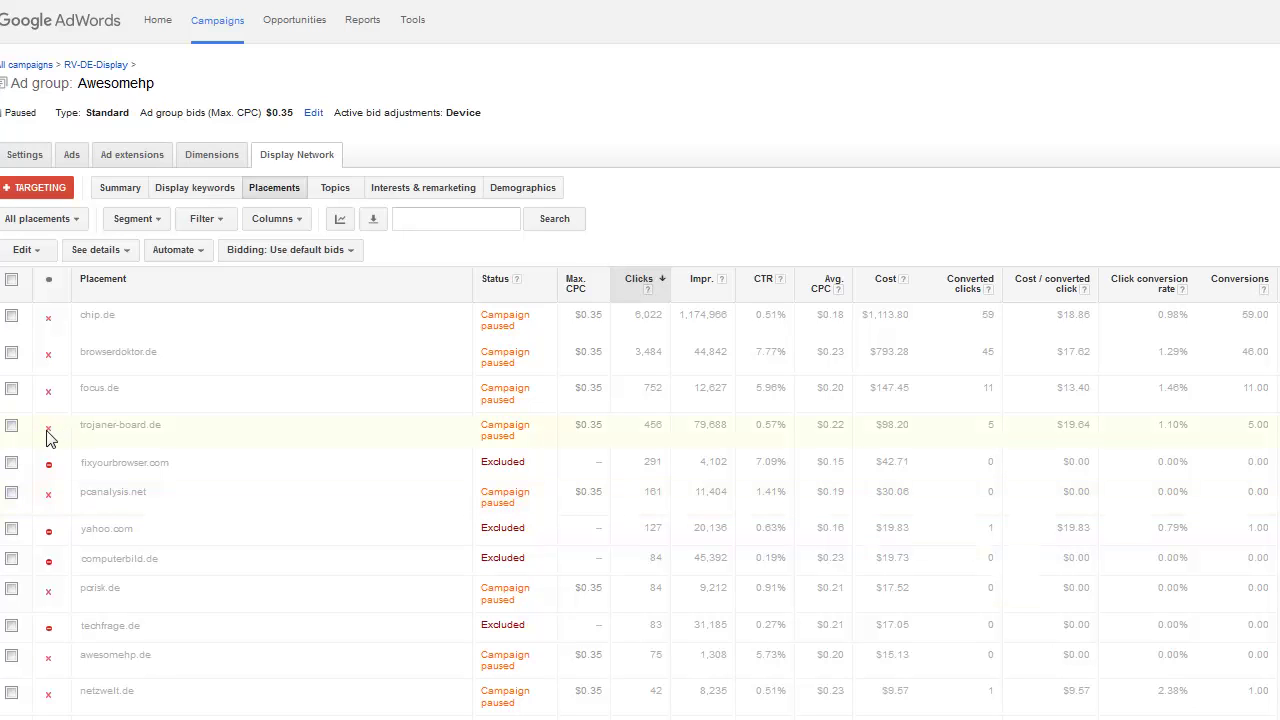
Step: Select the trojaner-board.de placement and view the status options of the fixyourbrowser.com placement, without changing its status
{"action": "left_click", "coordinate": [11, 427]}
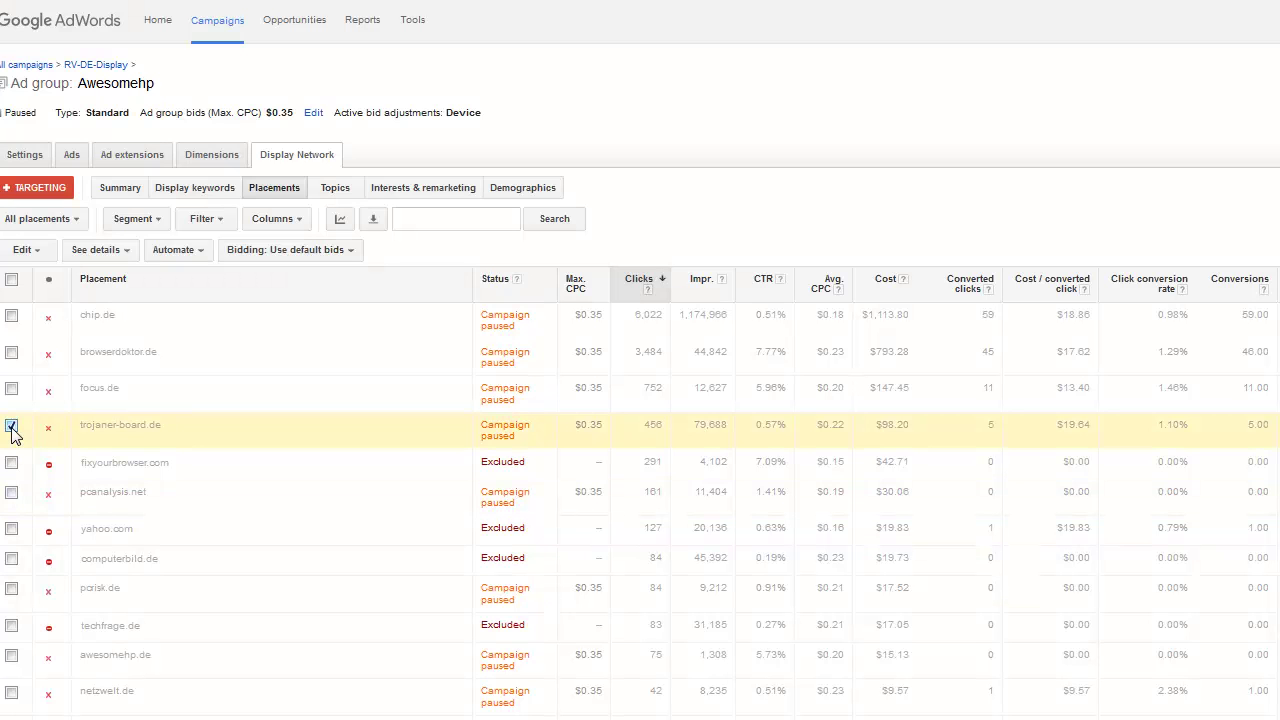
{"action": "left_click", "coordinate": [52, 468]}
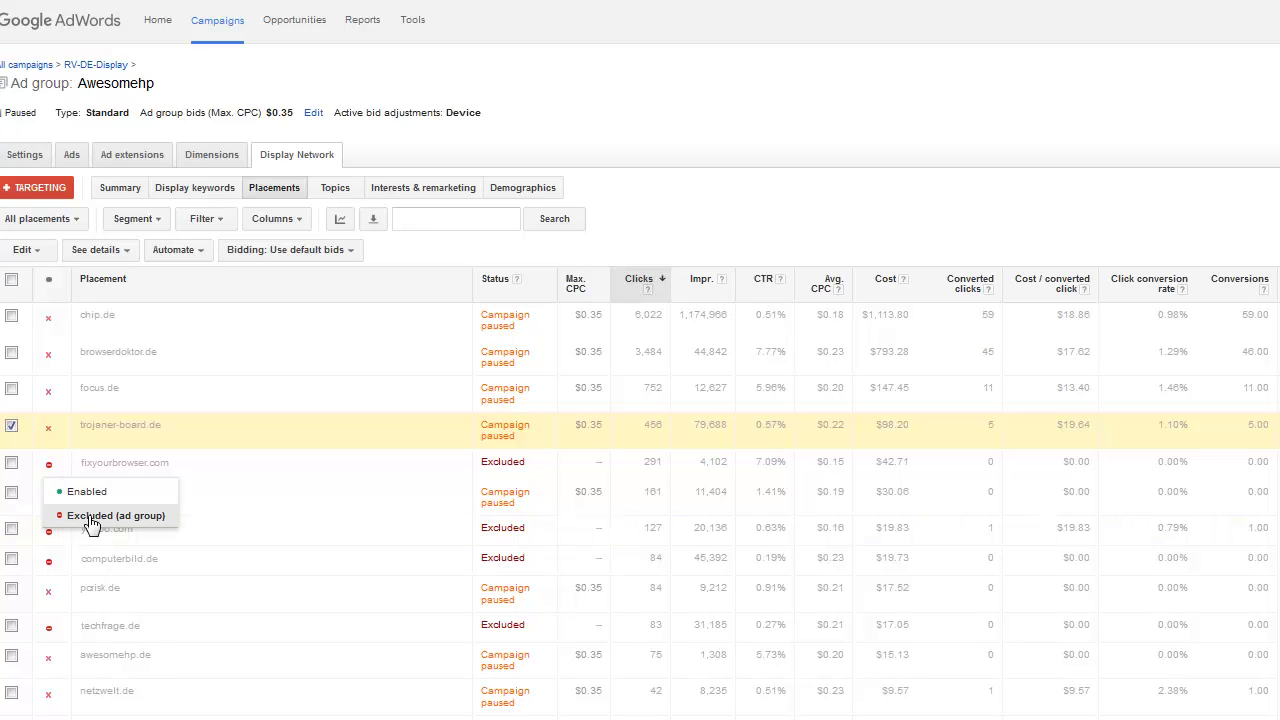
{"action": "left_click", "coordinate": [712, 201]}
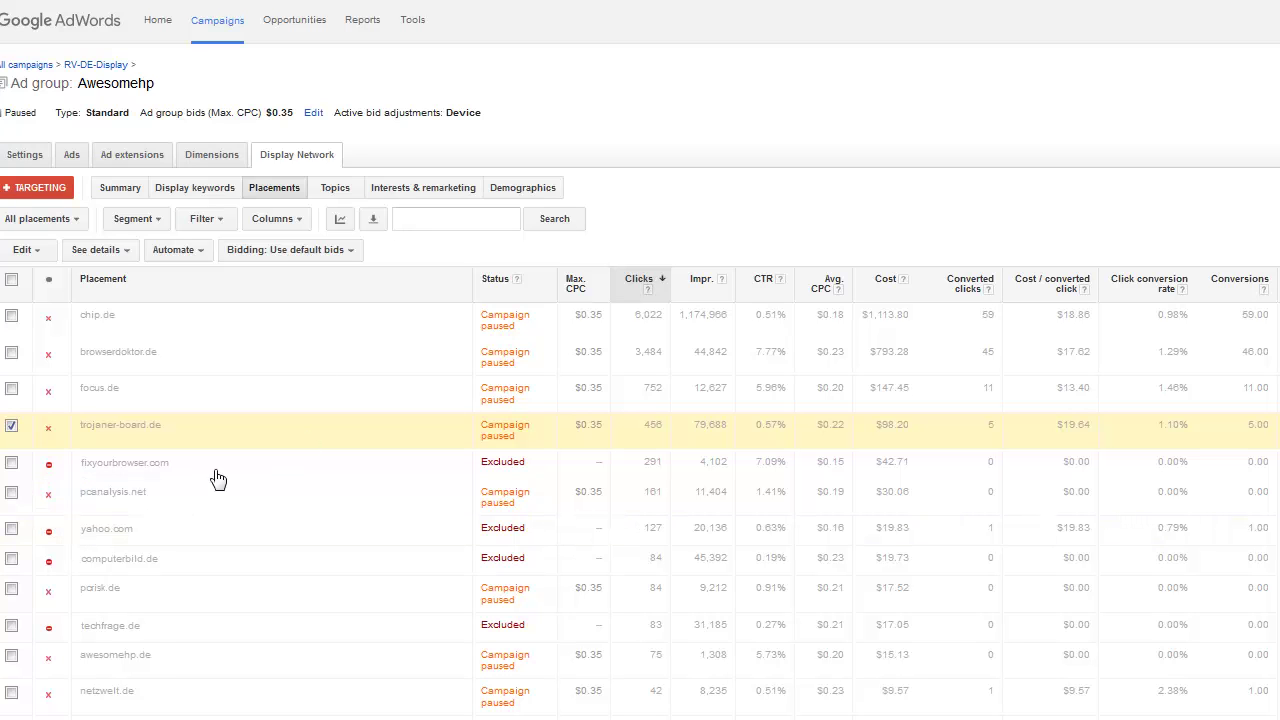
{"action": "left_click", "coordinate": [56, 465]}
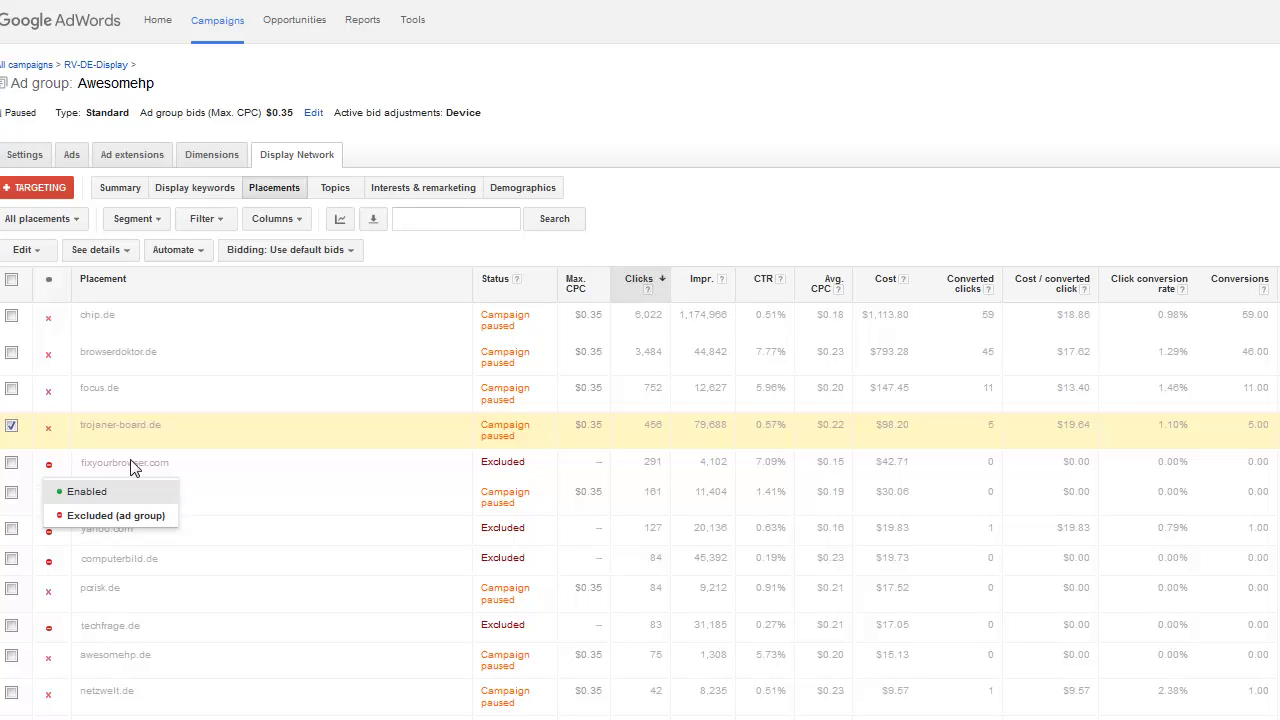
Step: Select only the fixyourbrowser.com placement and view the bulk edit options for excluding it from the ad group or campaign, without applying any
{"action": "left_click", "coordinate": [11, 464]}
{"action": "left_click", "coordinate": [11, 426]}
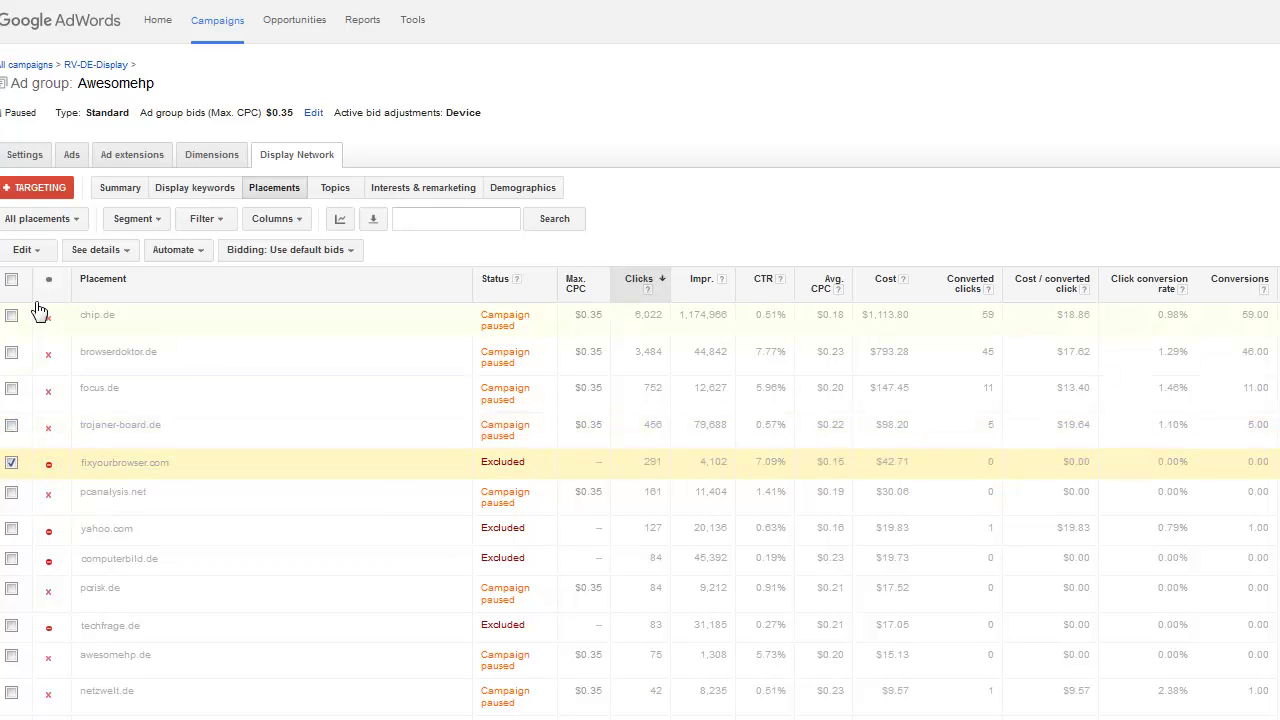
{"action": "left_click", "coordinate": [29, 250]}
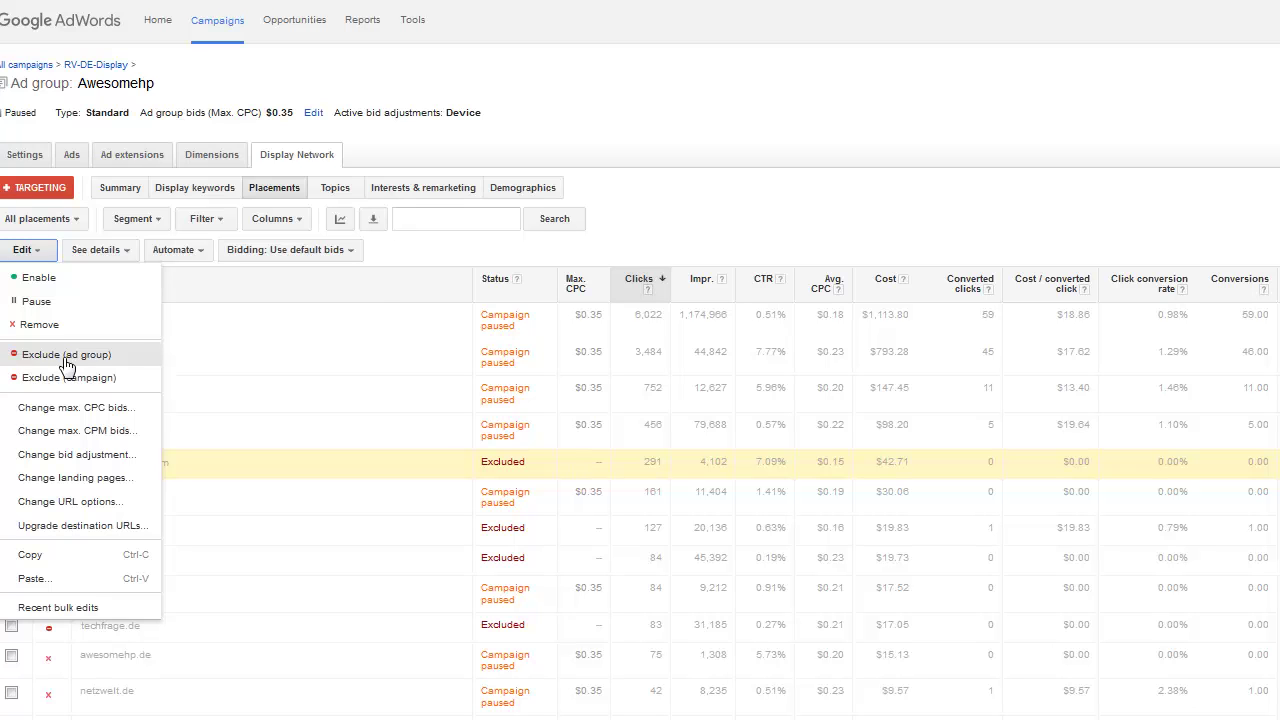
{"action": "left_click", "coordinate": [706, 211]}
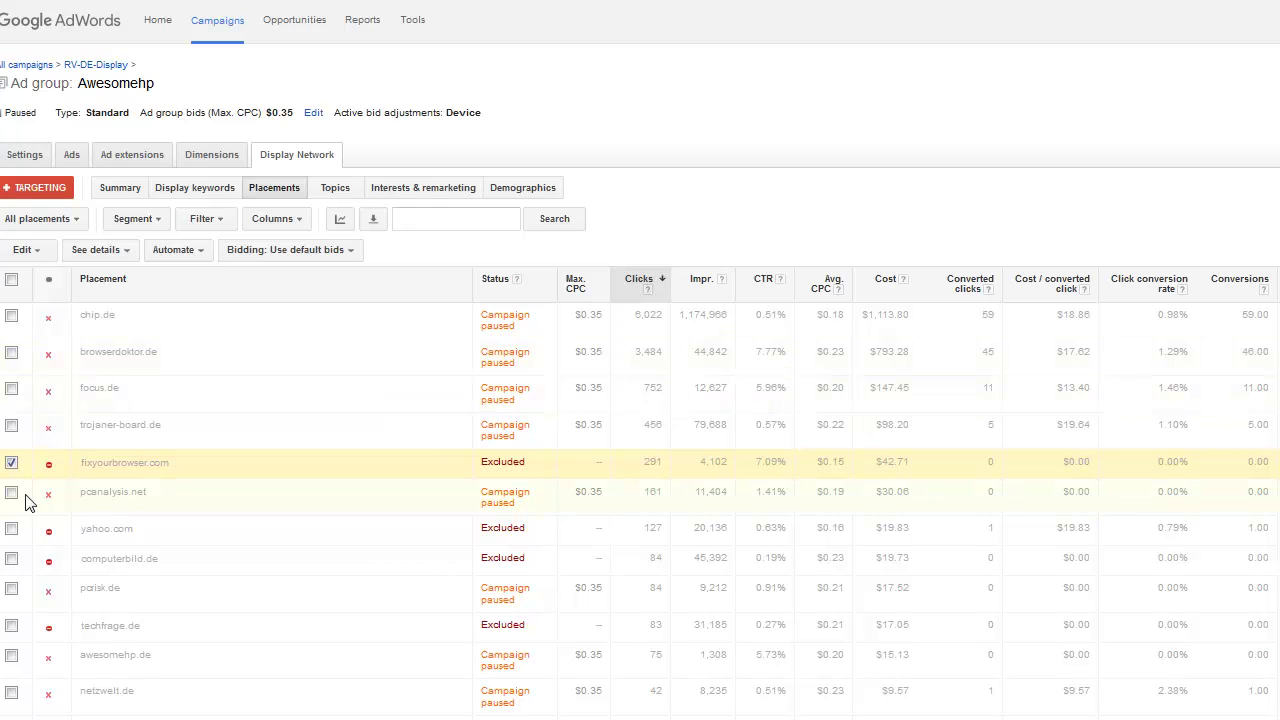
Step: Review the Awesomehp ad group's display keywords and return to its placements report
{"action": "mouse_move", "coordinate": [42, 484]}
{"action": "left_click", "coordinate": [201, 190]}
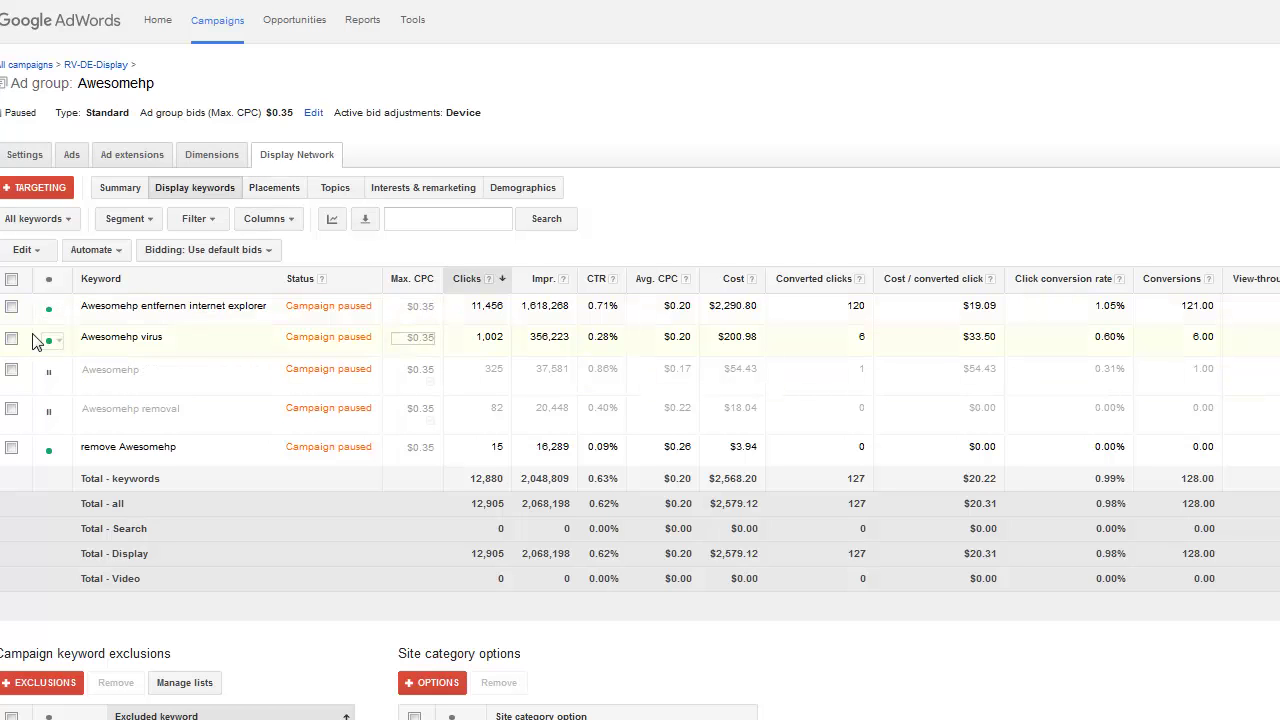
{"action": "left_click", "coordinate": [262, 192]}
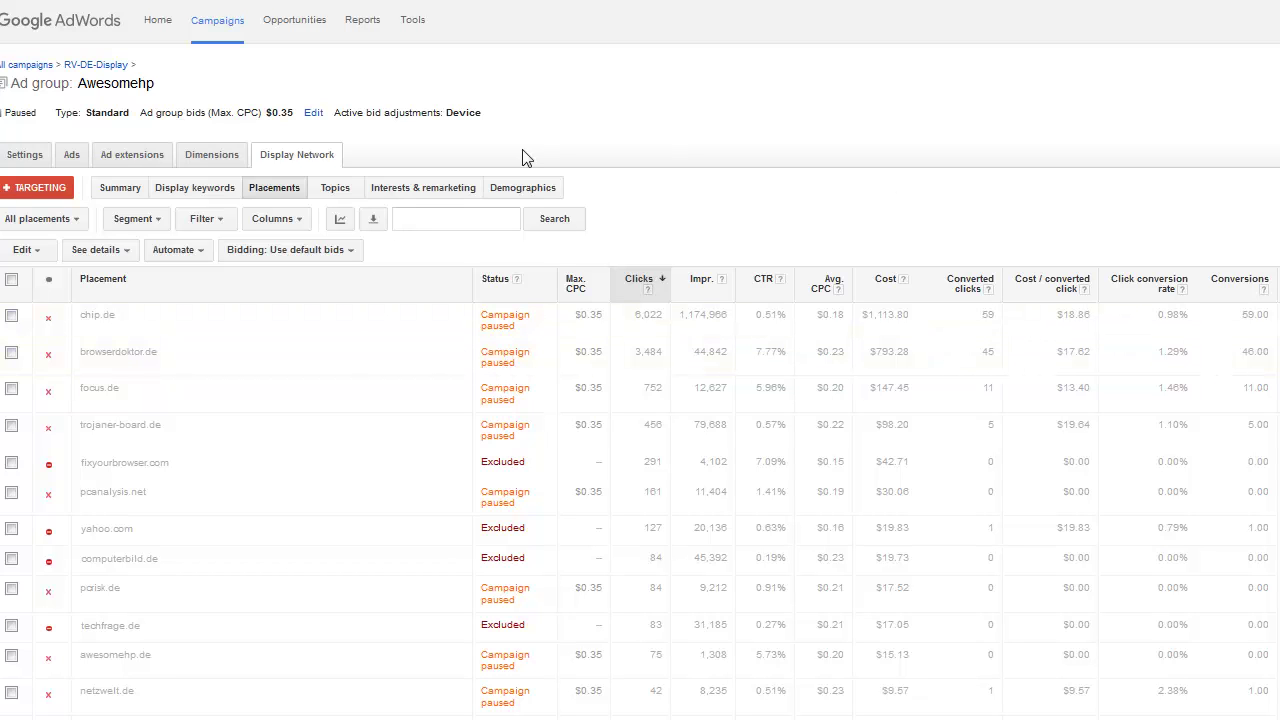
Step: Open the detailed URL-level report for all placements in the ad group and look through the listed pages
{"action": "left_click", "coordinate": [104, 256]}
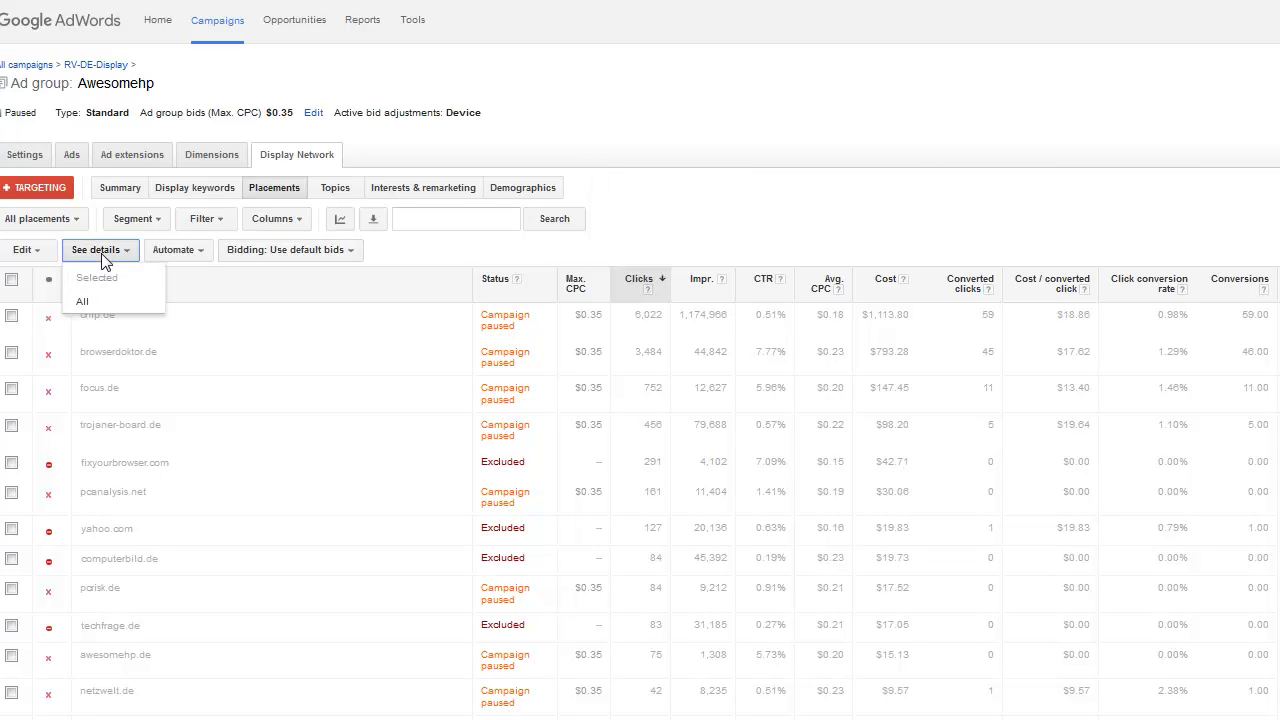
{"action": "left_click", "coordinate": [82, 301]}
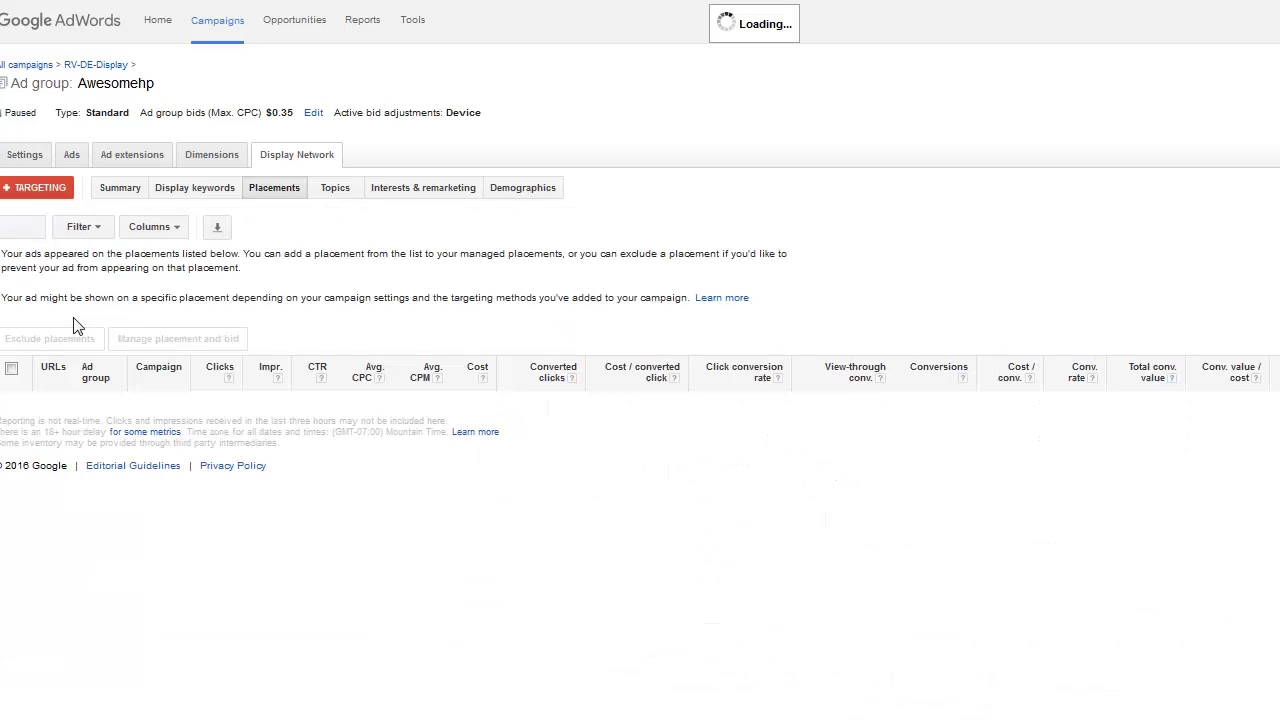
{"action": "scroll", "coordinate": [424, 461], "scroll_direction": "down", "scroll_amount": 1}
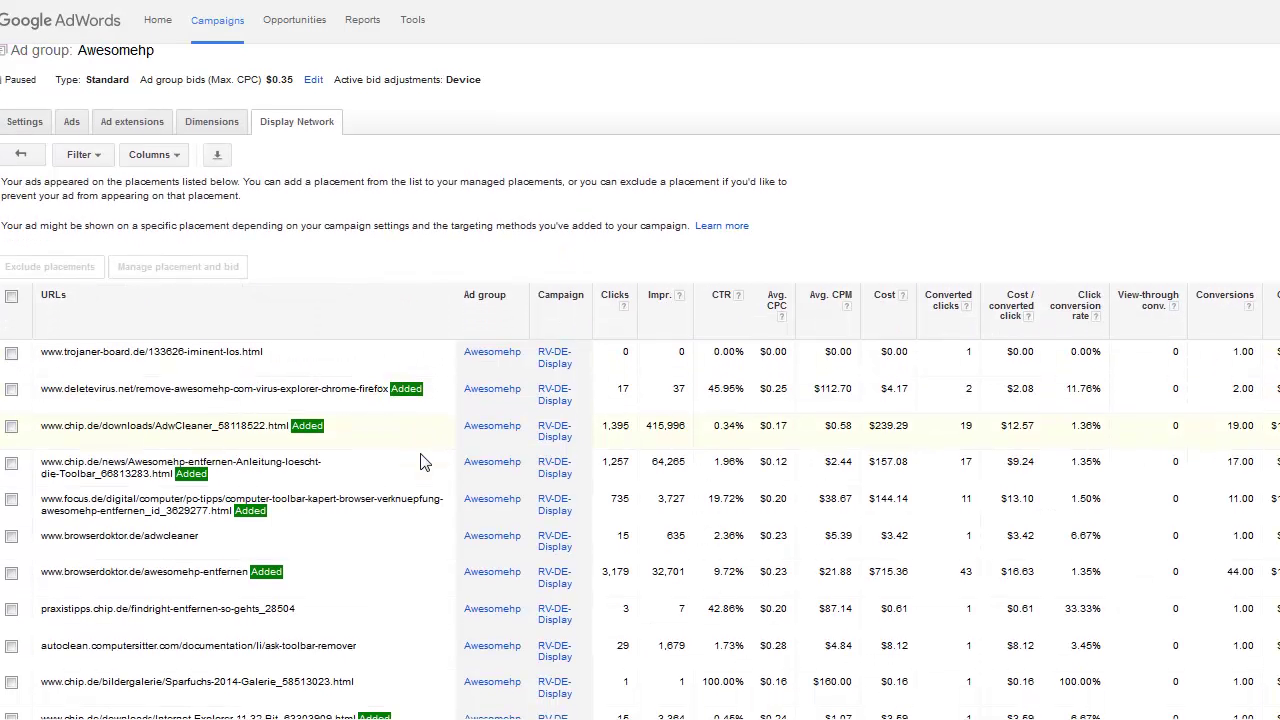
{"action": "scroll", "coordinate": [424, 471], "scroll_direction": "down", "scroll_amount": 1}
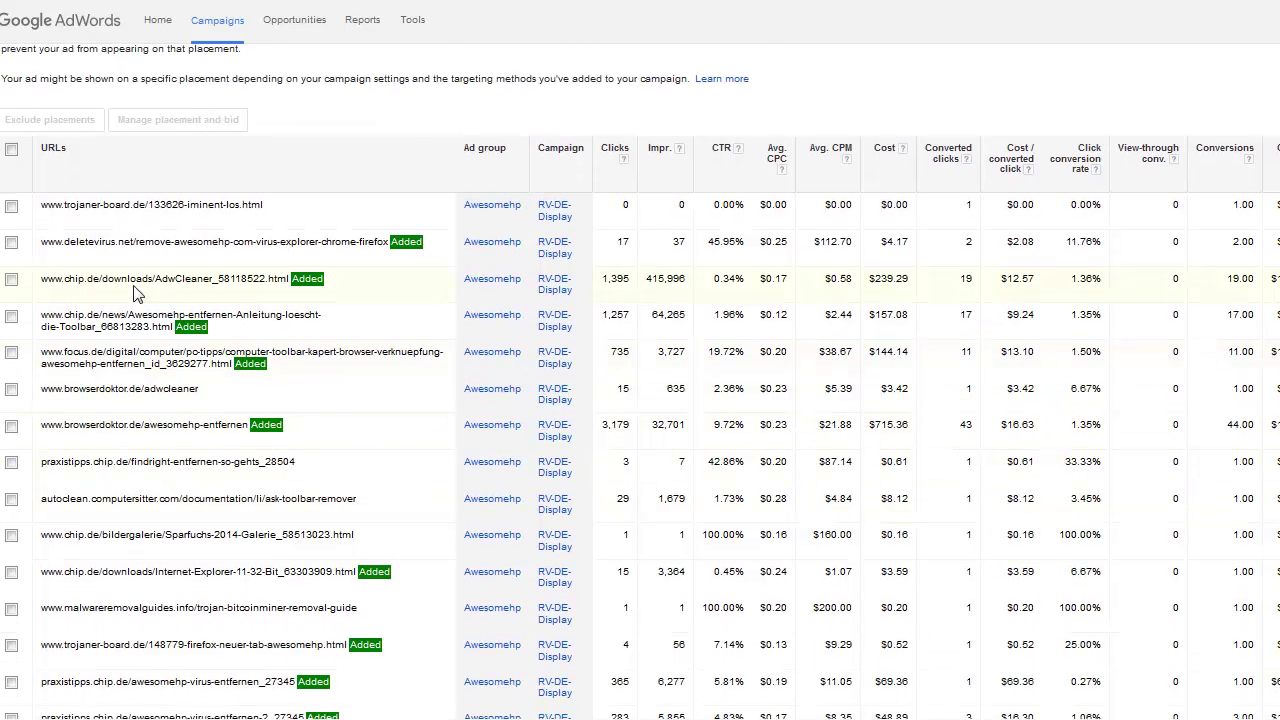
Step: Compare the chip.de AdwCleaner page's cost per converted click with the converted clicks of the browserdoktor.de/awesomehp-entfernen page
{"action": "left_click_drag", "start_coordinate": [43, 276], "coordinate": [260, 285]}
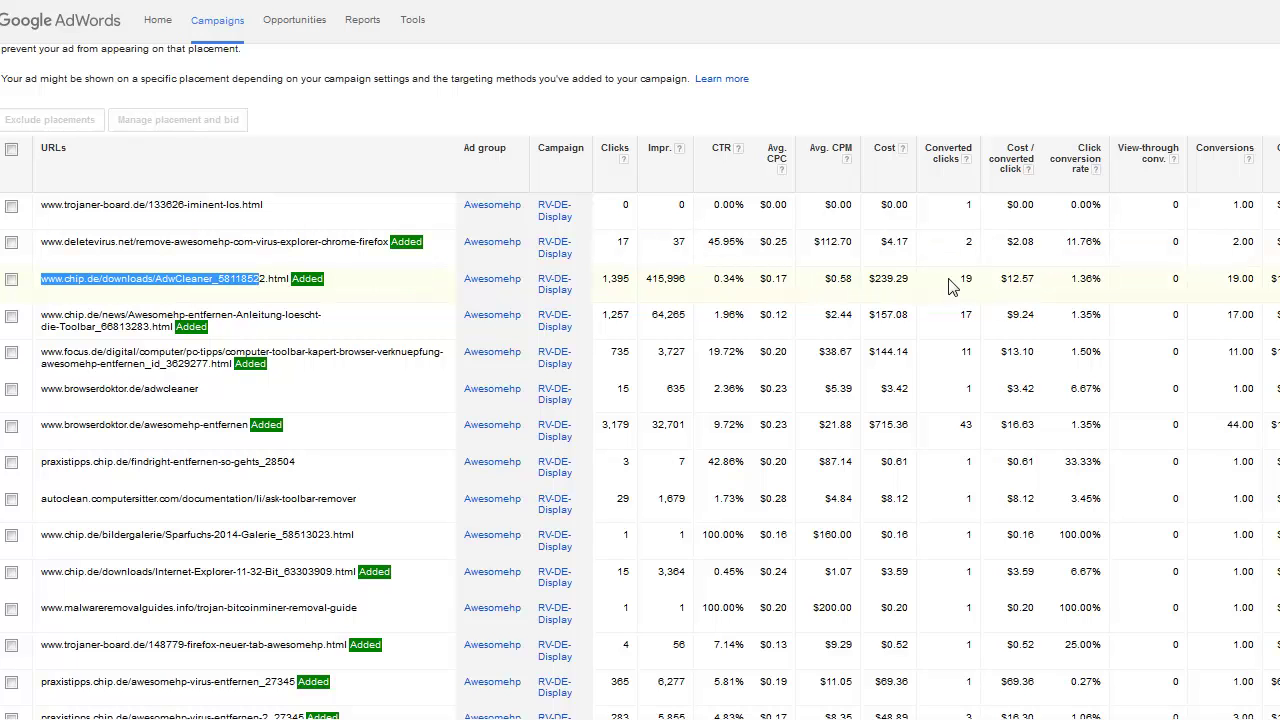
{"action": "triple_click", "coordinate": [1037, 282]}
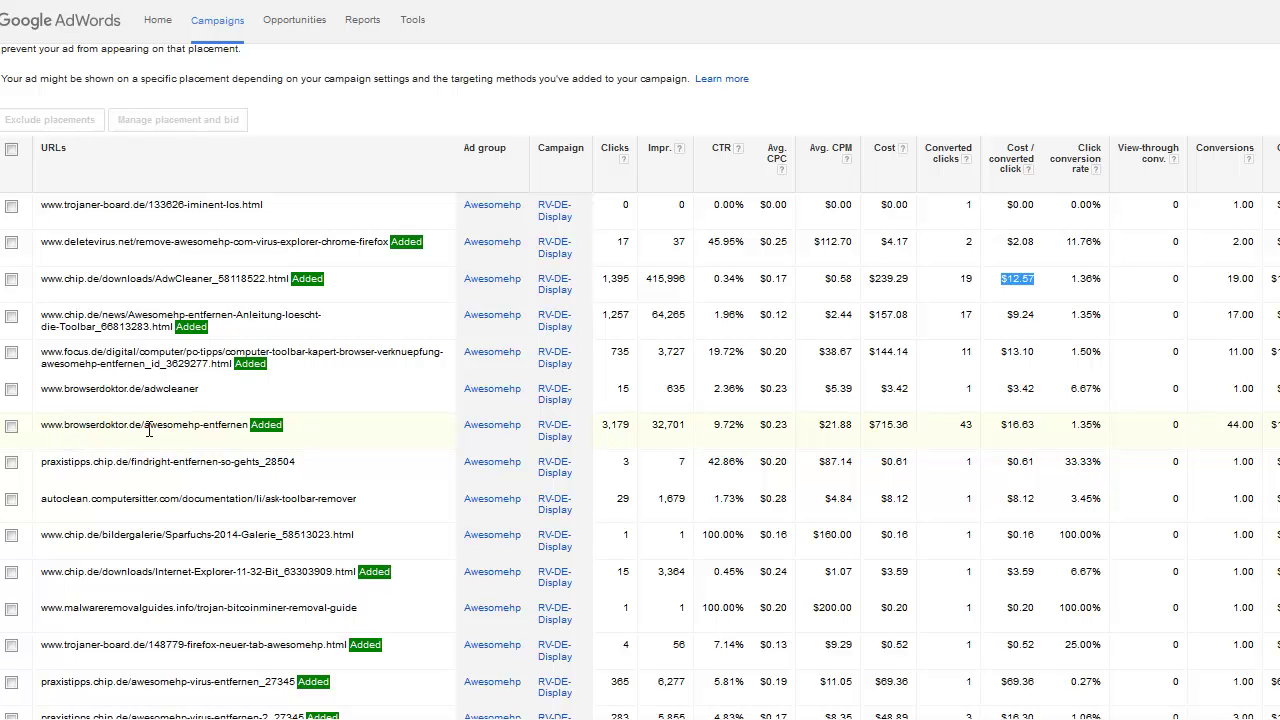
{"action": "left_click_drag", "start_coordinate": [150, 424], "coordinate": [201, 424]}
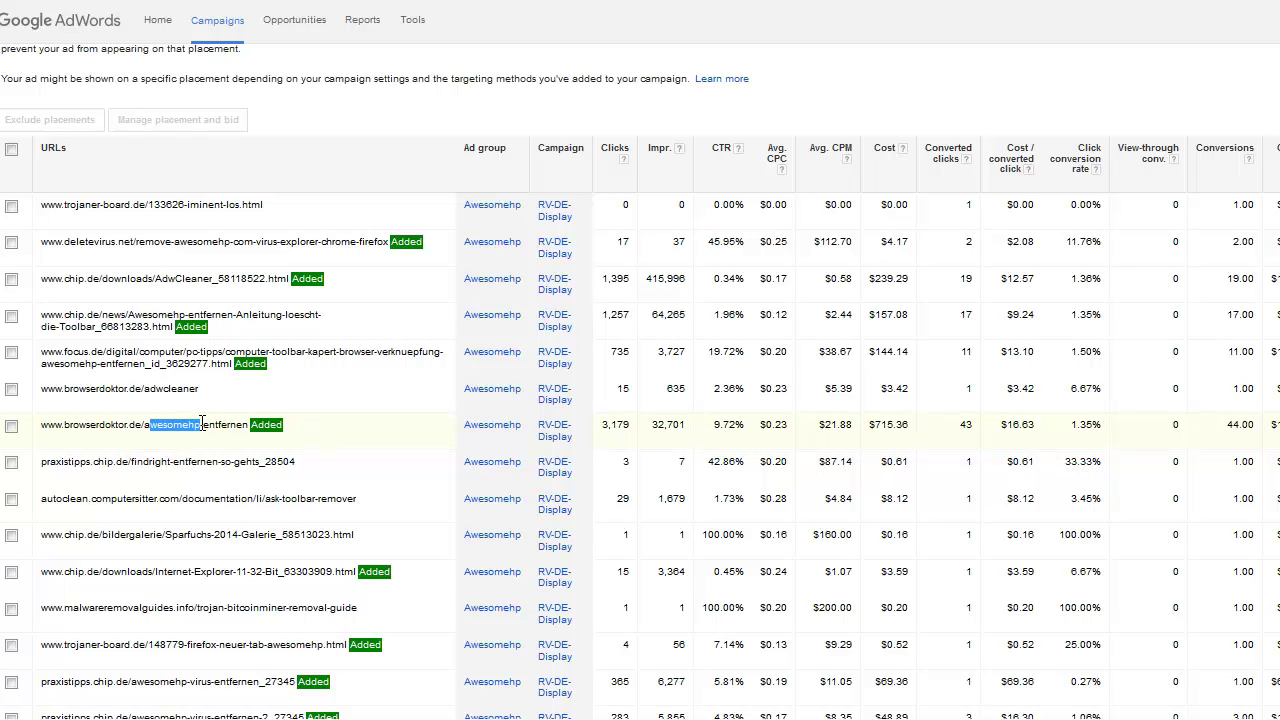
{"action": "left_click", "coordinate": [204, 423]}
{"action": "double_click", "coordinate": [975, 424]}
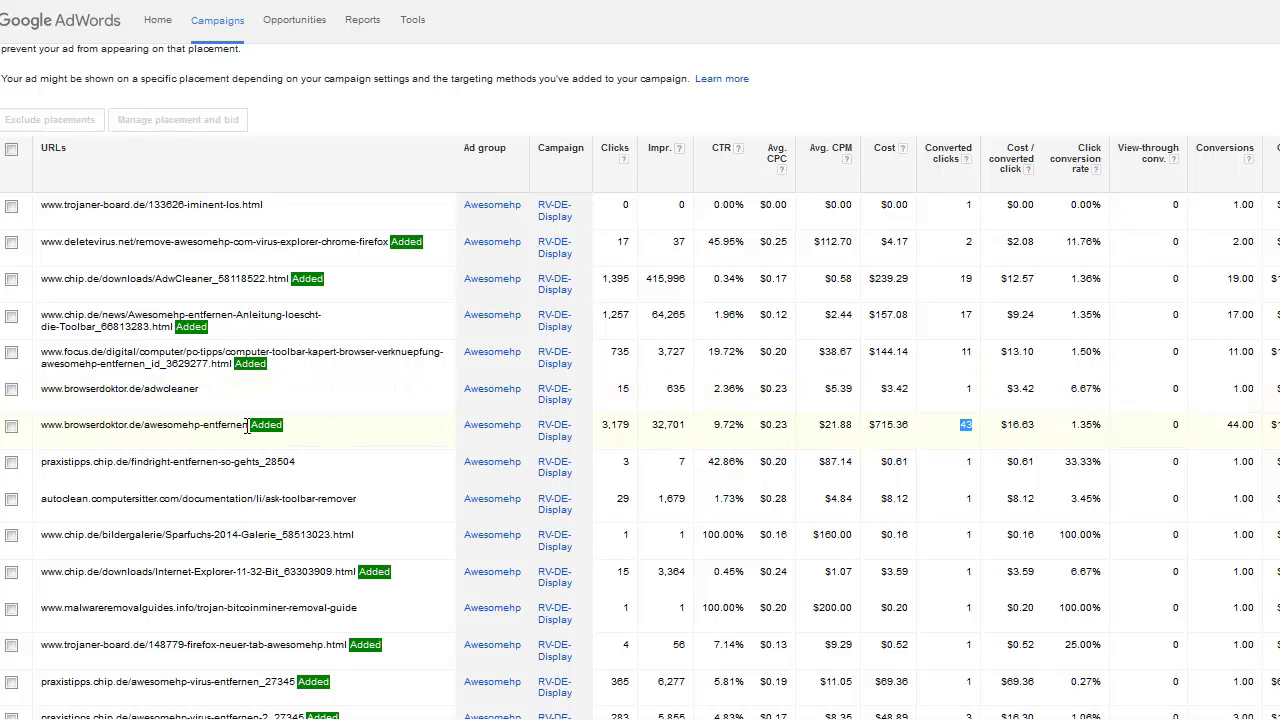
{"action": "left_click_drag", "start_coordinate": [247, 426], "coordinate": [43, 421]}
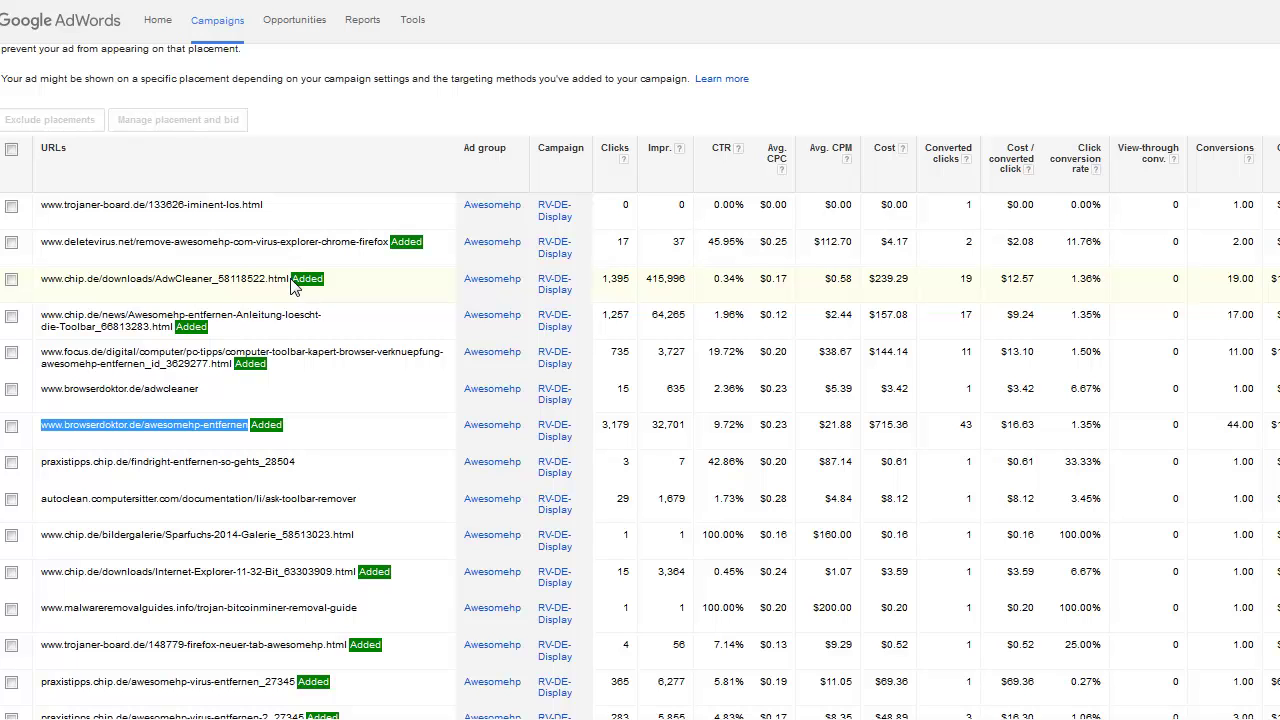
{"action": "left_click_drag", "start_coordinate": [289, 280], "coordinate": [41, 287]}
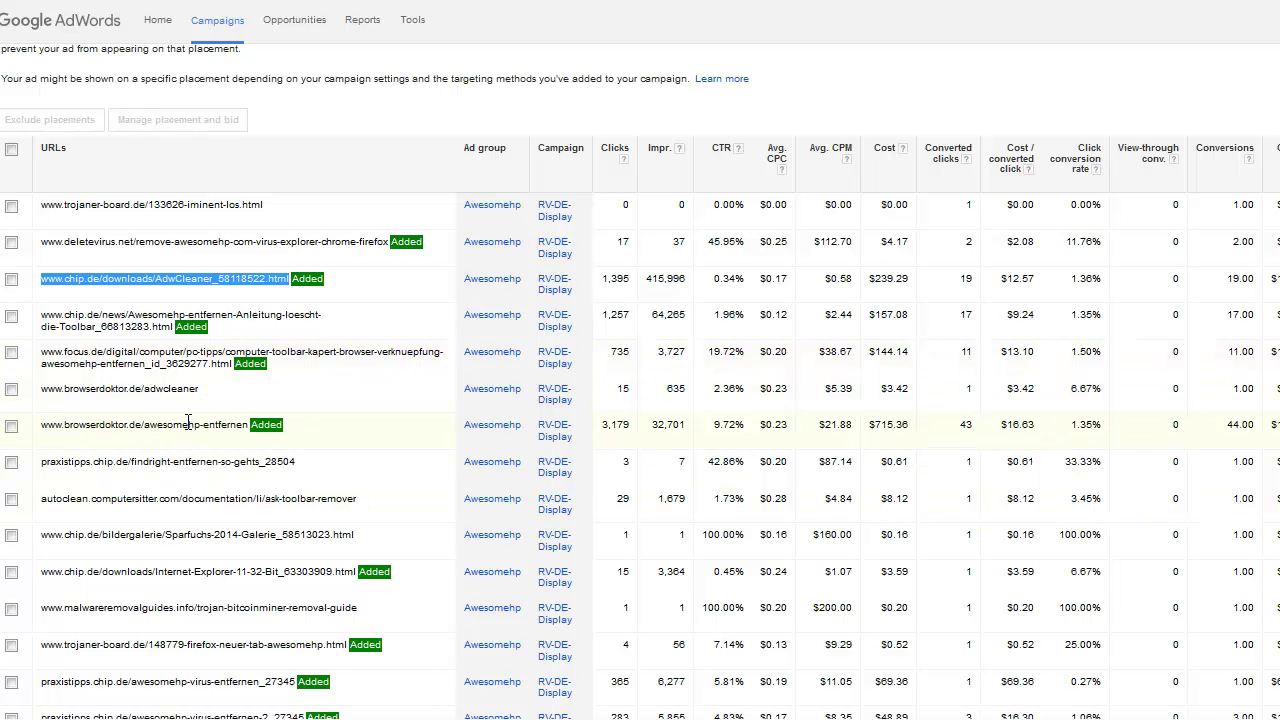
{"action": "left_click", "coordinate": [11, 392]}
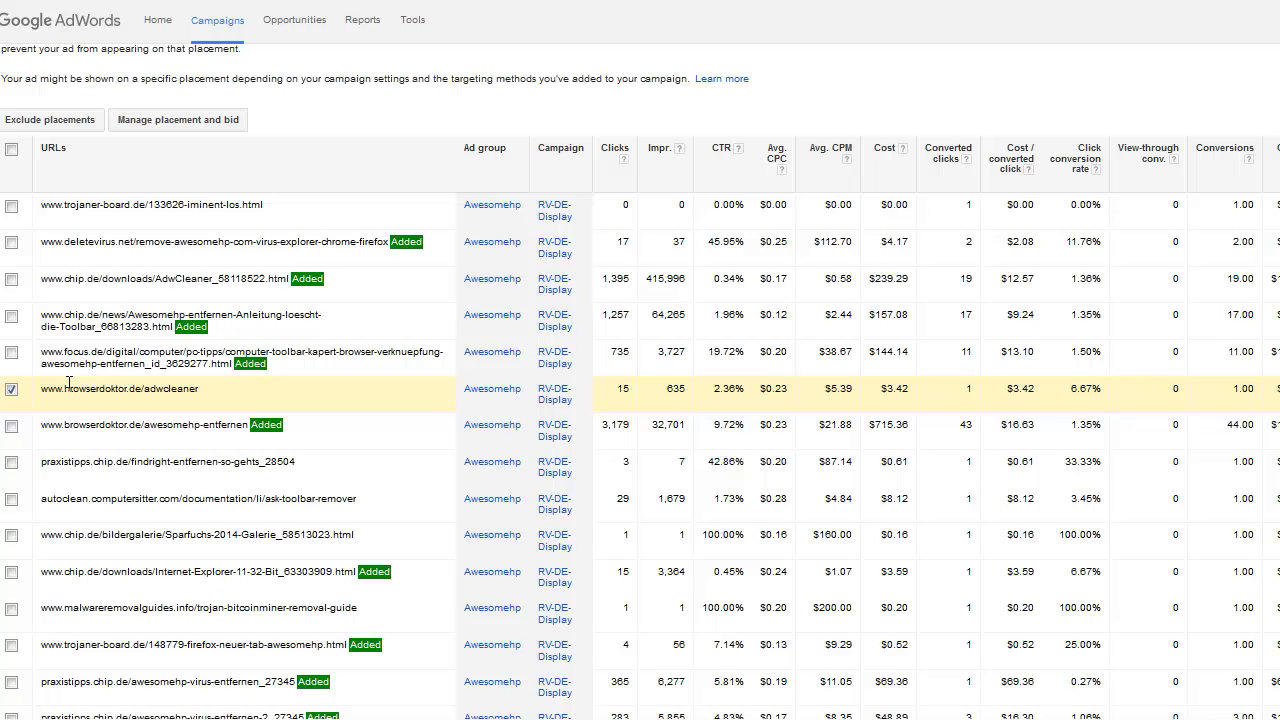
{"action": "left_click_drag", "start_coordinate": [142, 388], "coordinate": [64, 388]}
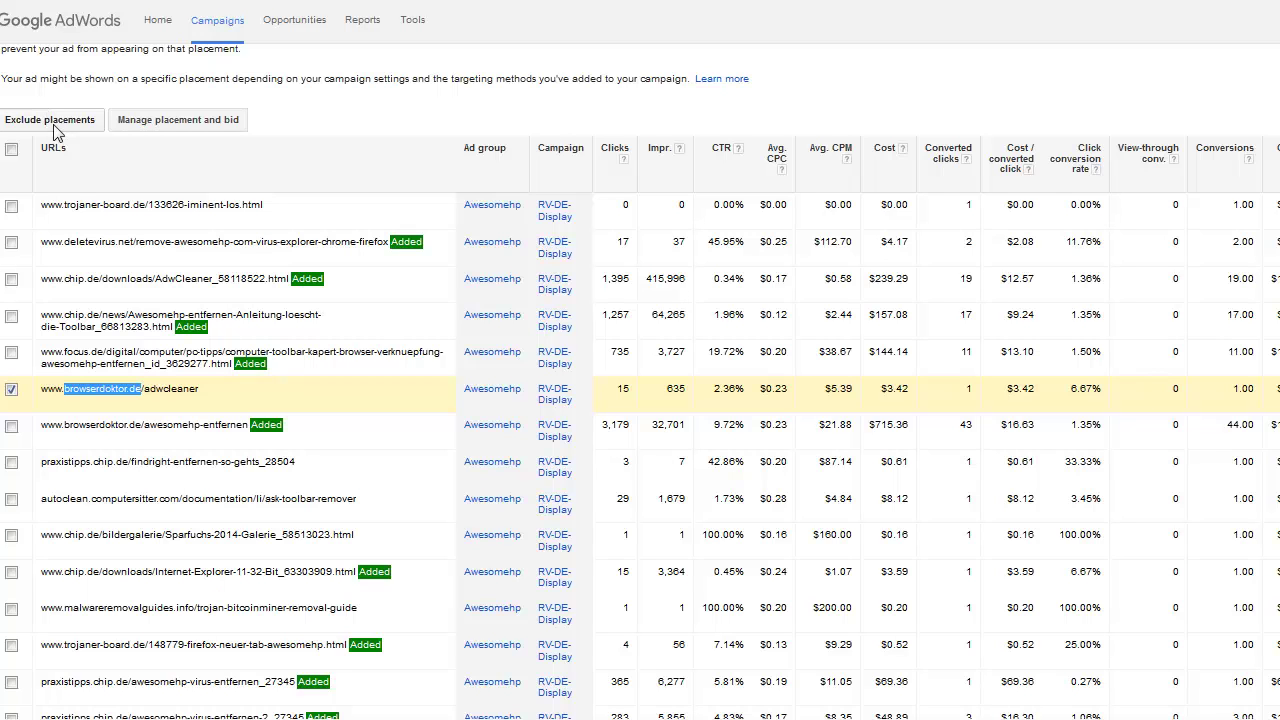
{"action": "triple_click", "coordinate": [38, 405]}
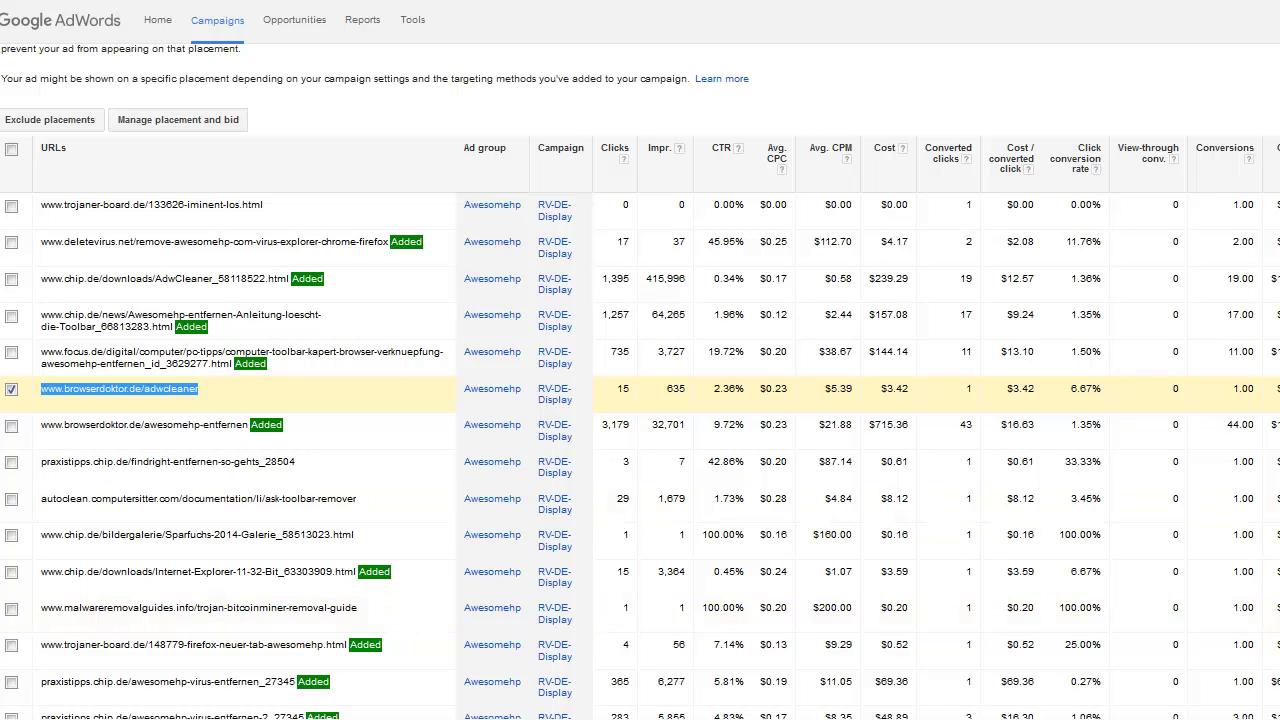
Step: Switch to the Notepad notes and highlight the domain and first level of the URL pattern that can be excluded and included
{"action": "key", "text": "alt+Tab"}
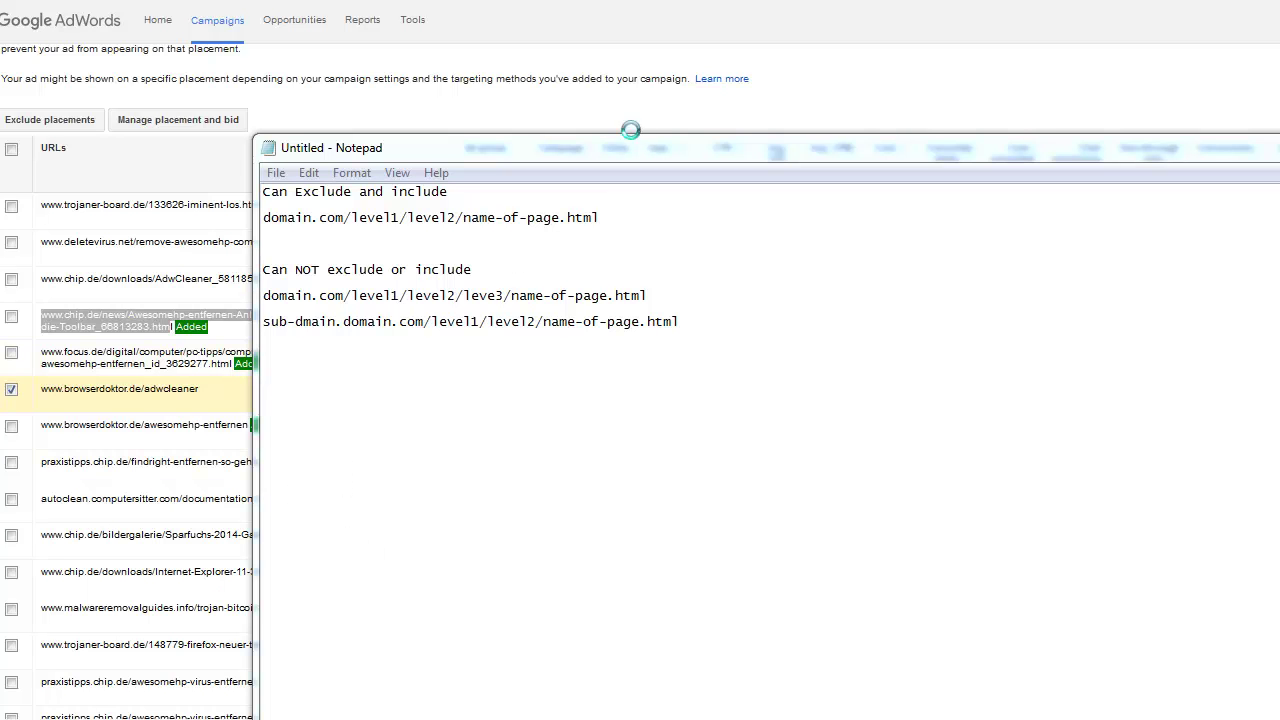
{"action": "left_click_drag", "start_coordinate": [630, 133], "coordinate": [630, 176]}
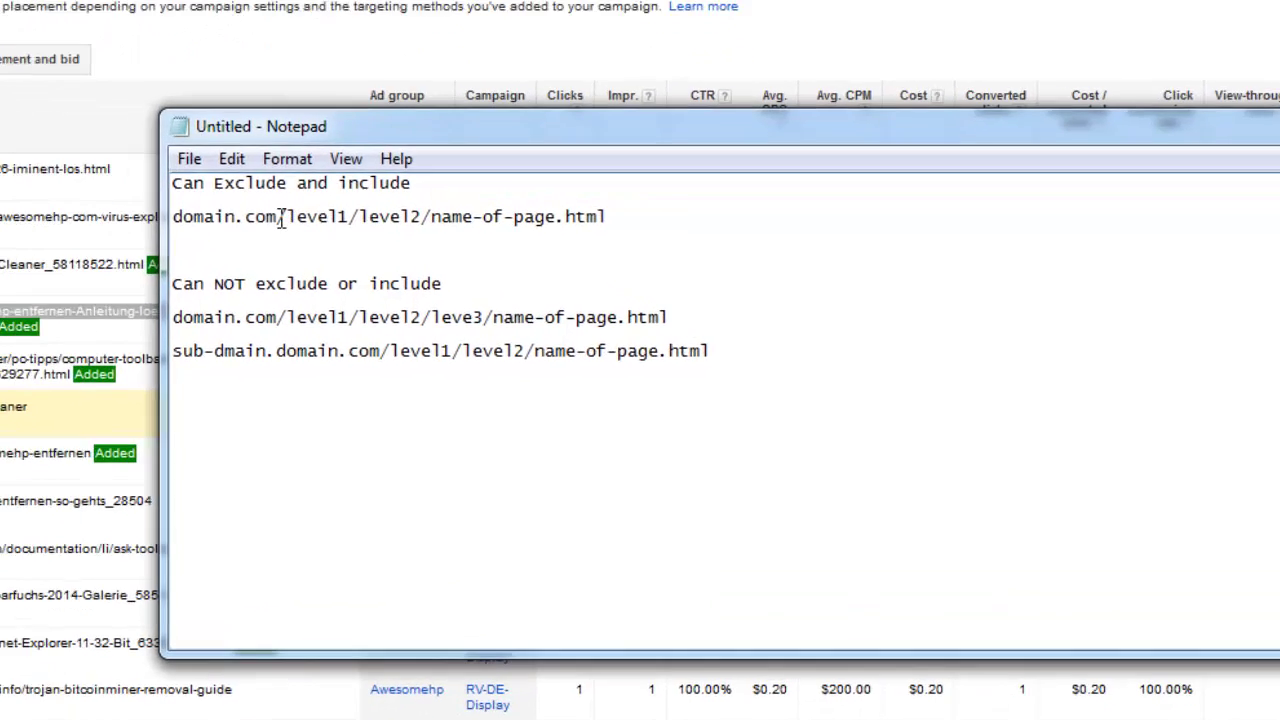
{"action": "left_click_drag", "start_coordinate": [392, 242], "coordinate": [306, 250]}
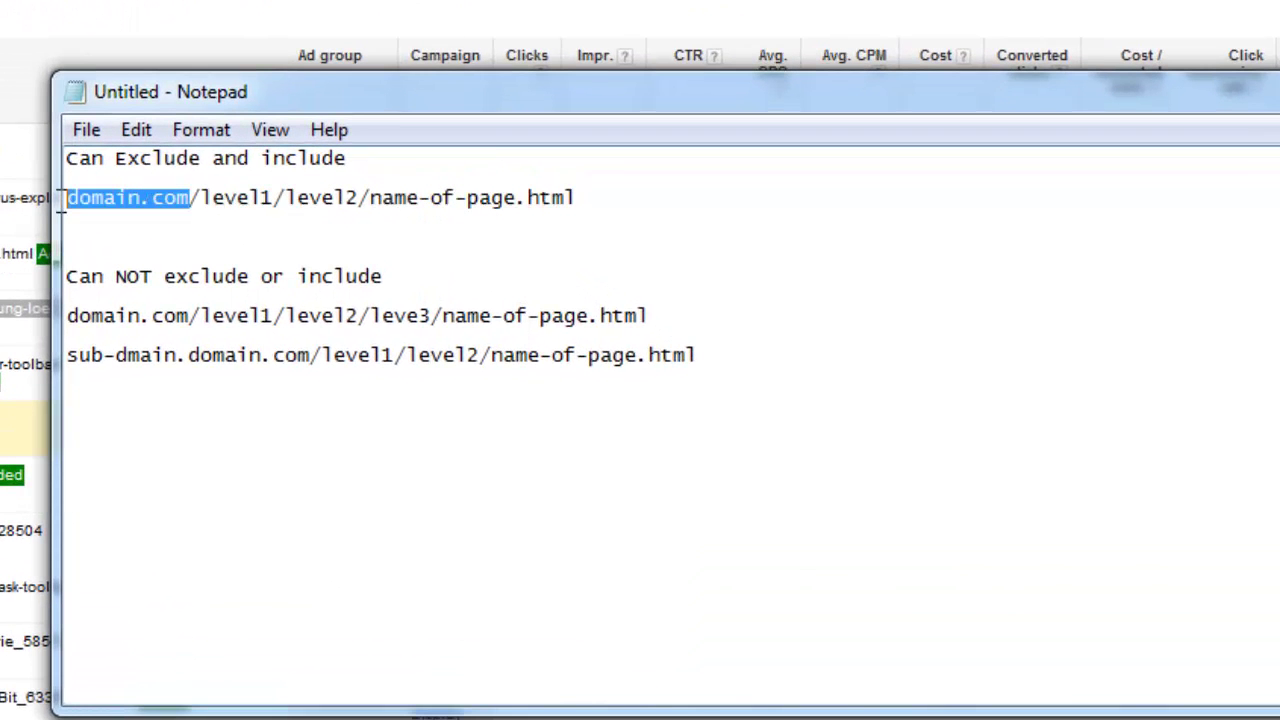
{"action": "left_click_drag", "start_coordinate": [210, 200], "coordinate": [279, 203]}
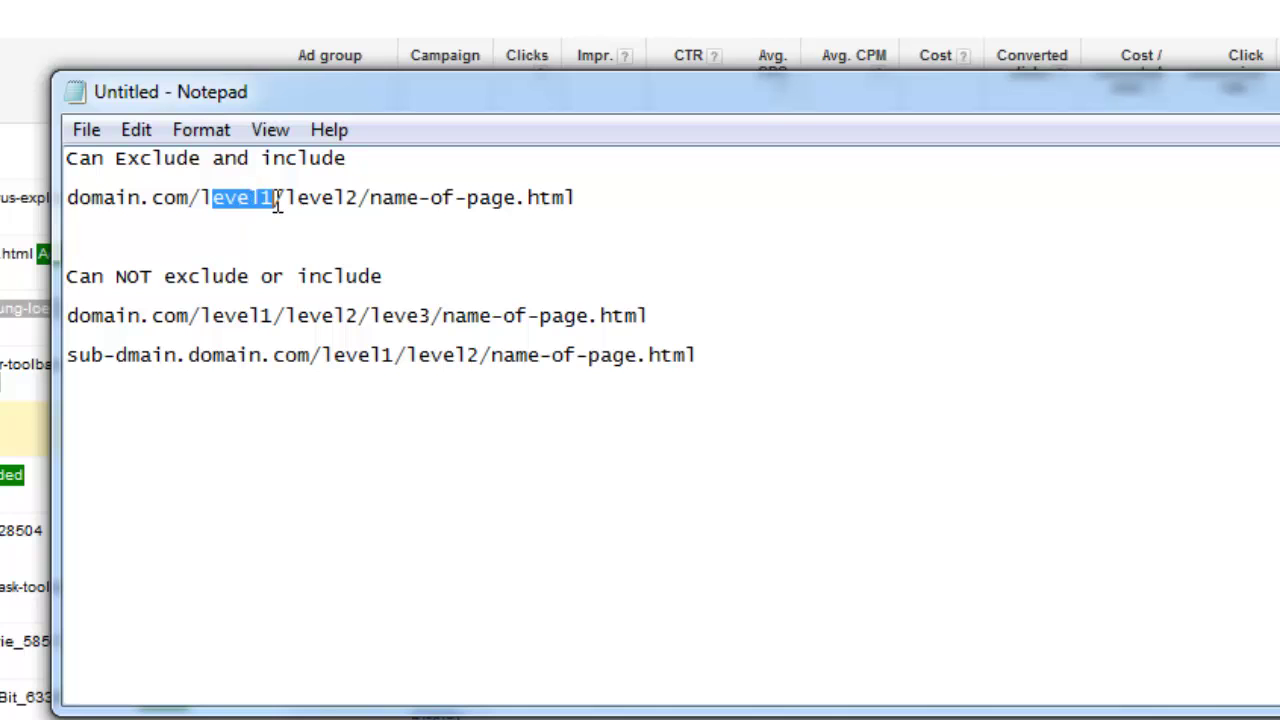
{"action": "left_click", "coordinate": [258, 200]}
Step: Copy and remove name-of-page.html from the allowed URL pattern, and paste it back in place
{"action": "left_click_drag", "start_coordinate": [369, 198], "coordinate": [733, 209]}
{"action": "key", "text": "ctrl+c"}
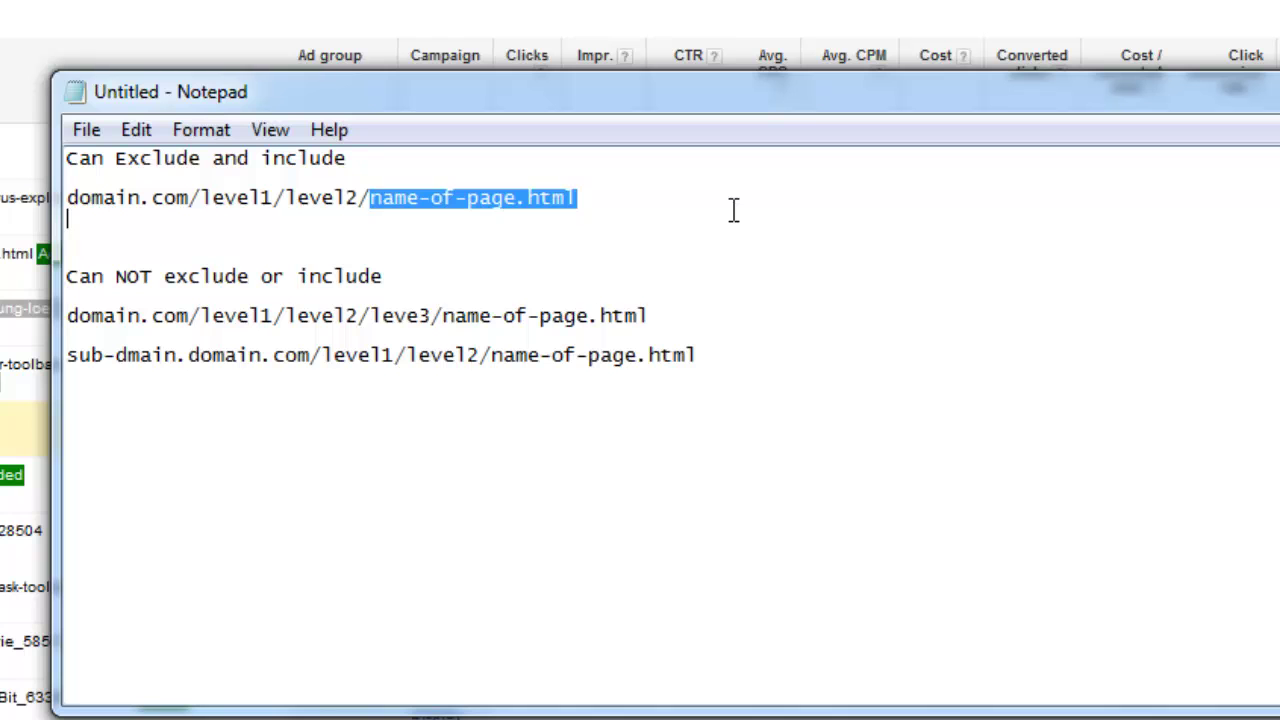
{"action": "key", "text": "Delete"}
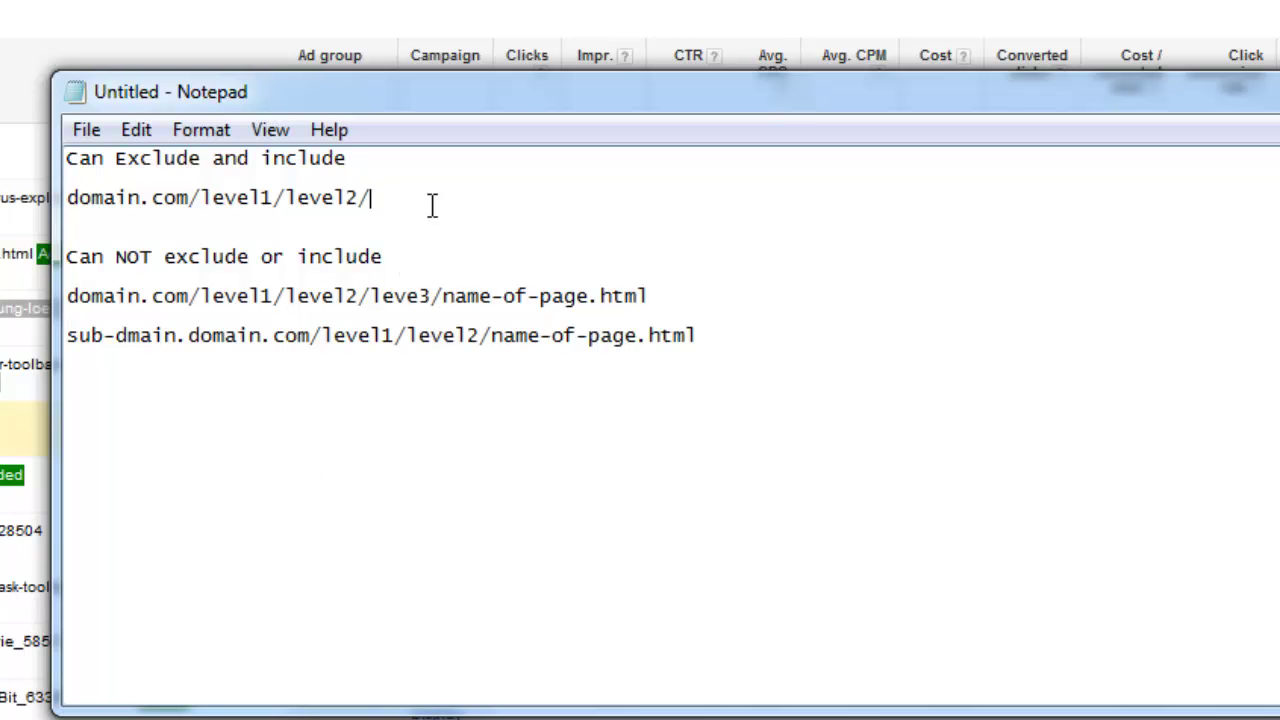
{"action": "key", "text": "ctrl+v"}
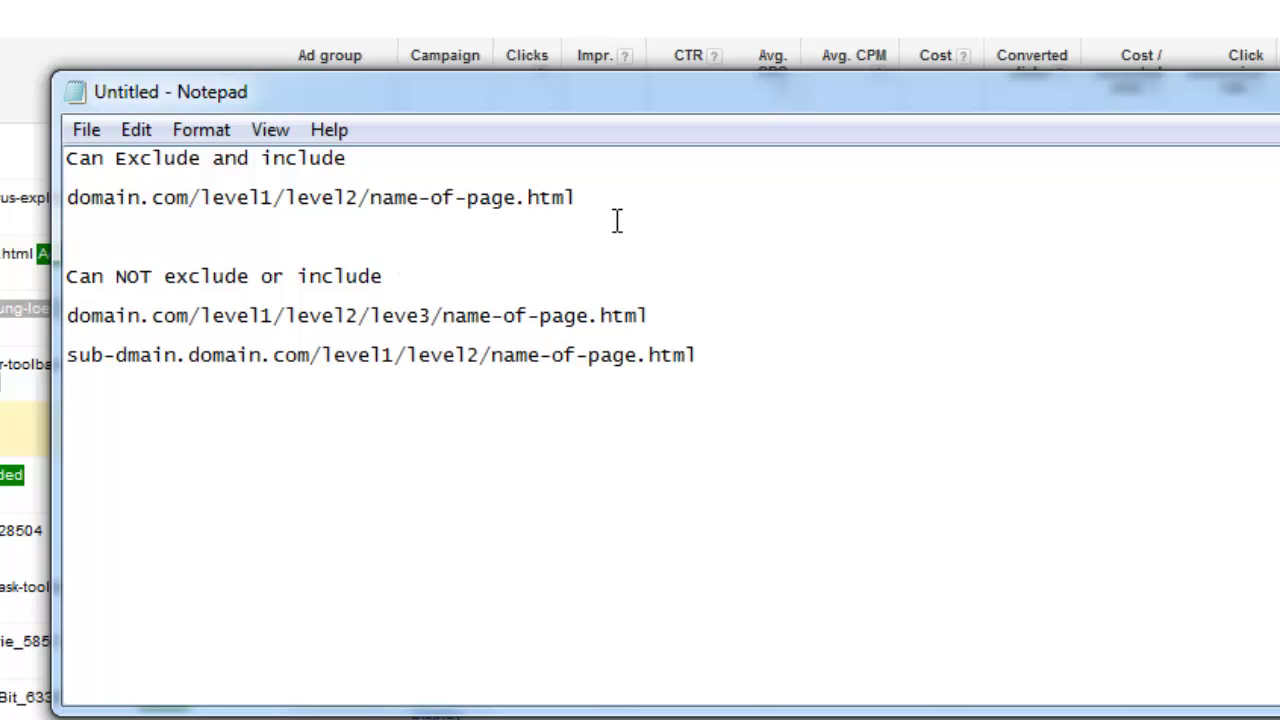
Step: Compare the allowed URL pattern with the three-level pattern under "Can NOT exclude or include", highlighting each level
{"action": "left_click_drag", "start_coordinate": [103, 229], "coordinate": [46, 197]}
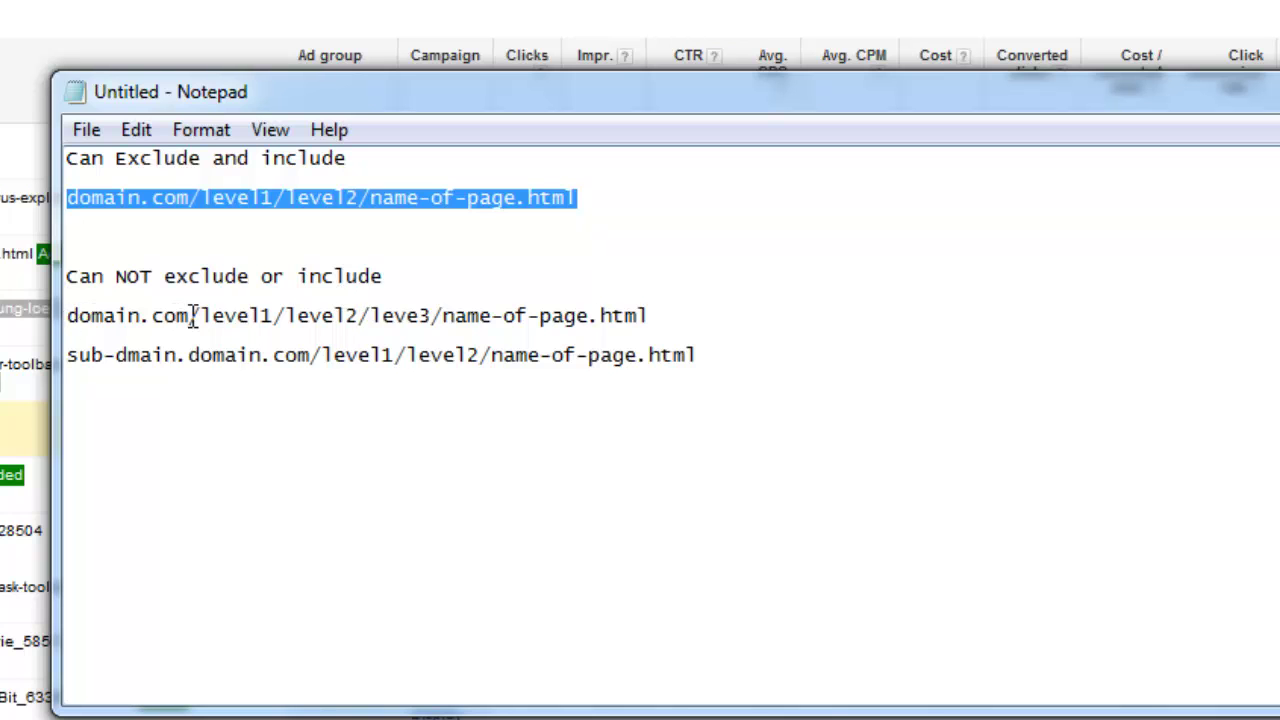
{"action": "left_click_drag", "start_coordinate": [287, 316], "coordinate": [190, 312]}
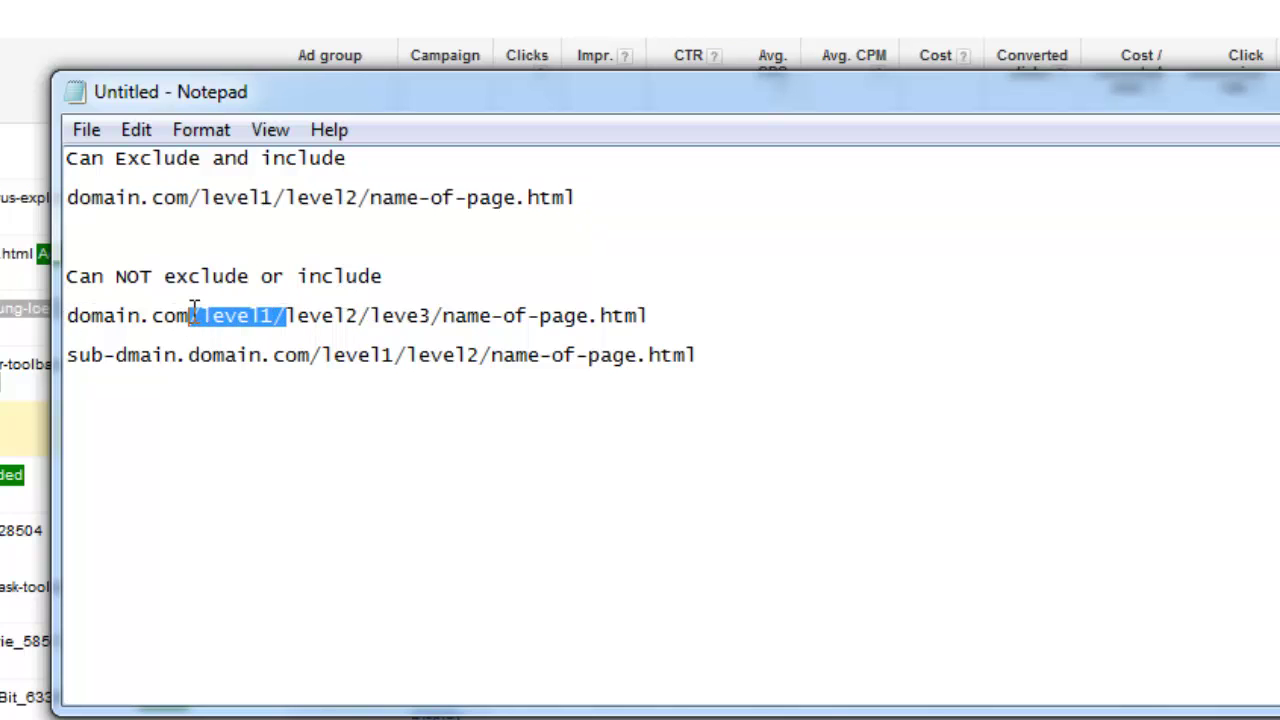
{"action": "left_click_drag", "start_coordinate": [371, 316], "coordinate": [288, 316]}
{"action": "left_click_drag", "start_coordinate": [443, 316], "coordinate": [374, 318]}
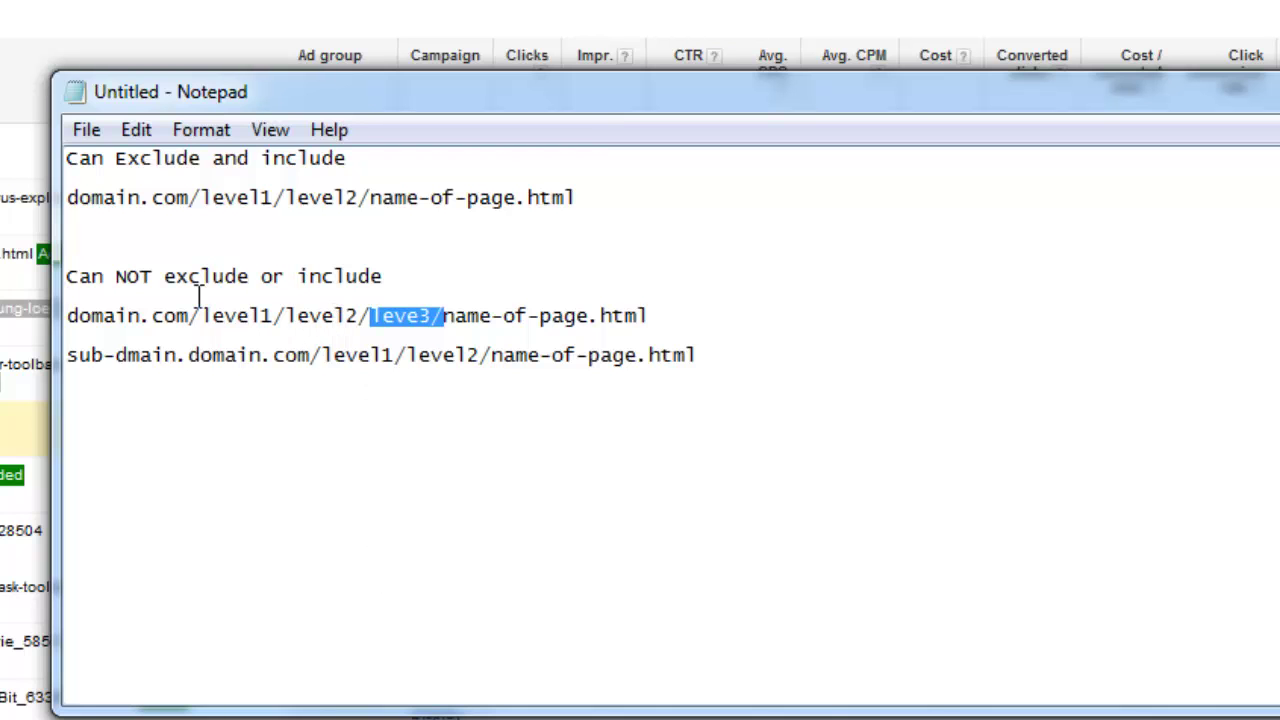
{"action": "left_click", "coordinate": [714, 303]}
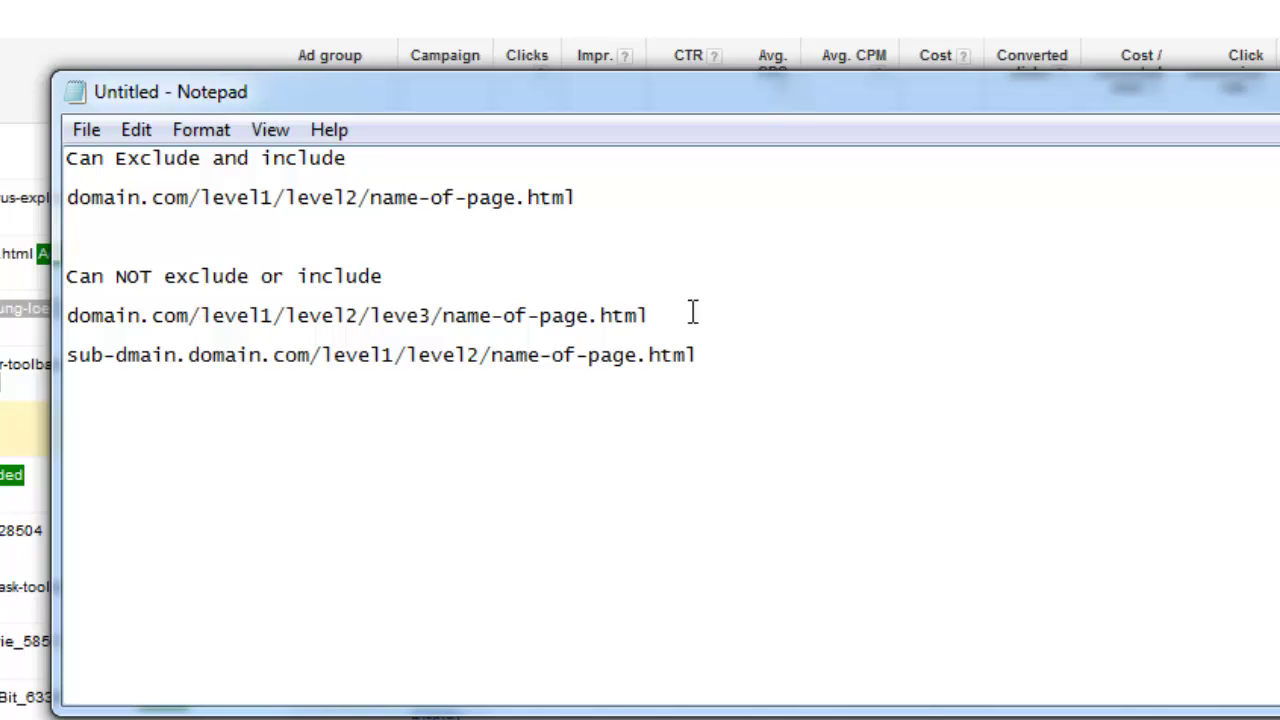
{"action": "left_click", "coordinate": [160, 338]}
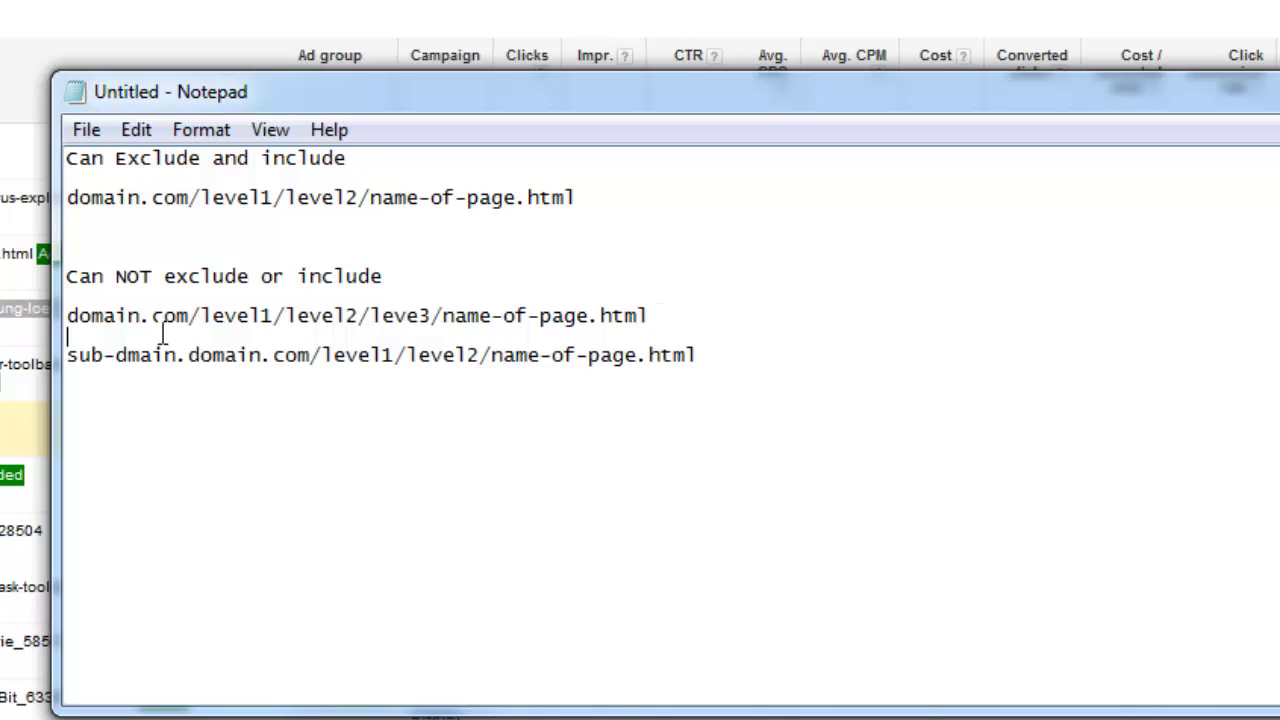
{"action": "left_click", "coordinate": [58, 318], "text": "shift"}
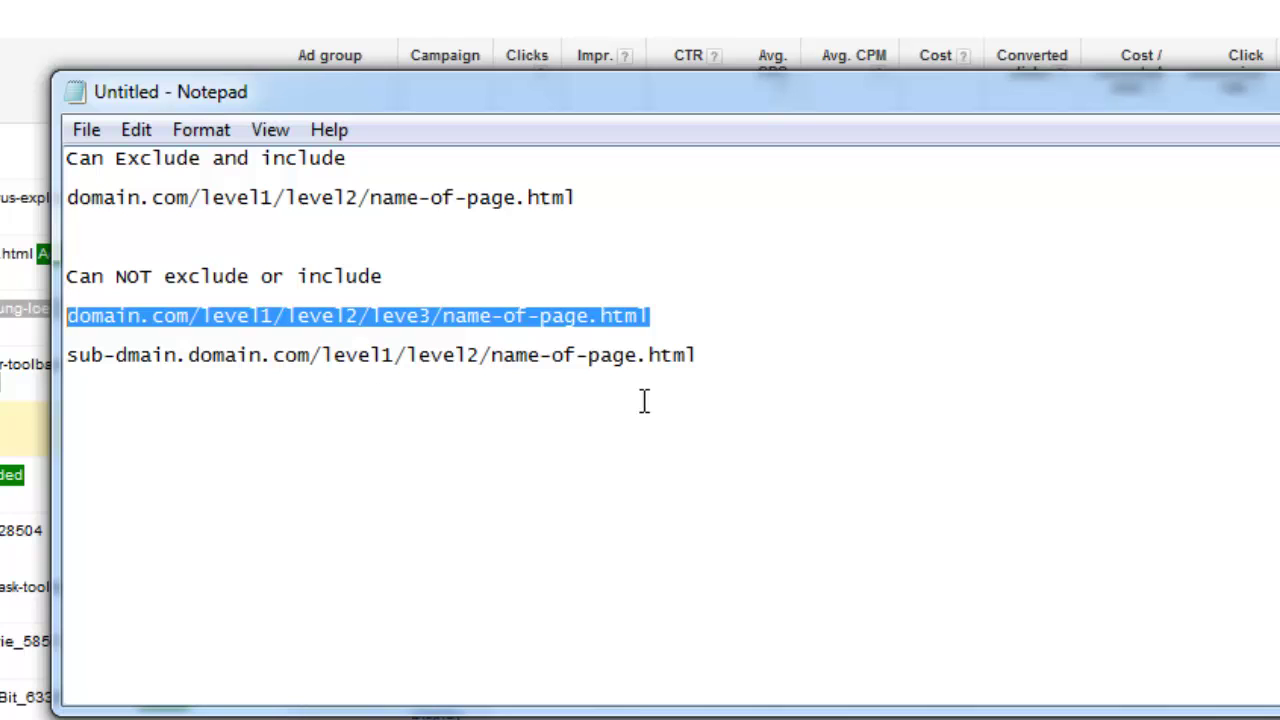
Step: Change level1 to level3 in the subdomain URL pattern under "Can NOT exclude or include"
{"action": "left_click", "coordinate": [765, 364]}
{"action": "key", "text": "Return"}
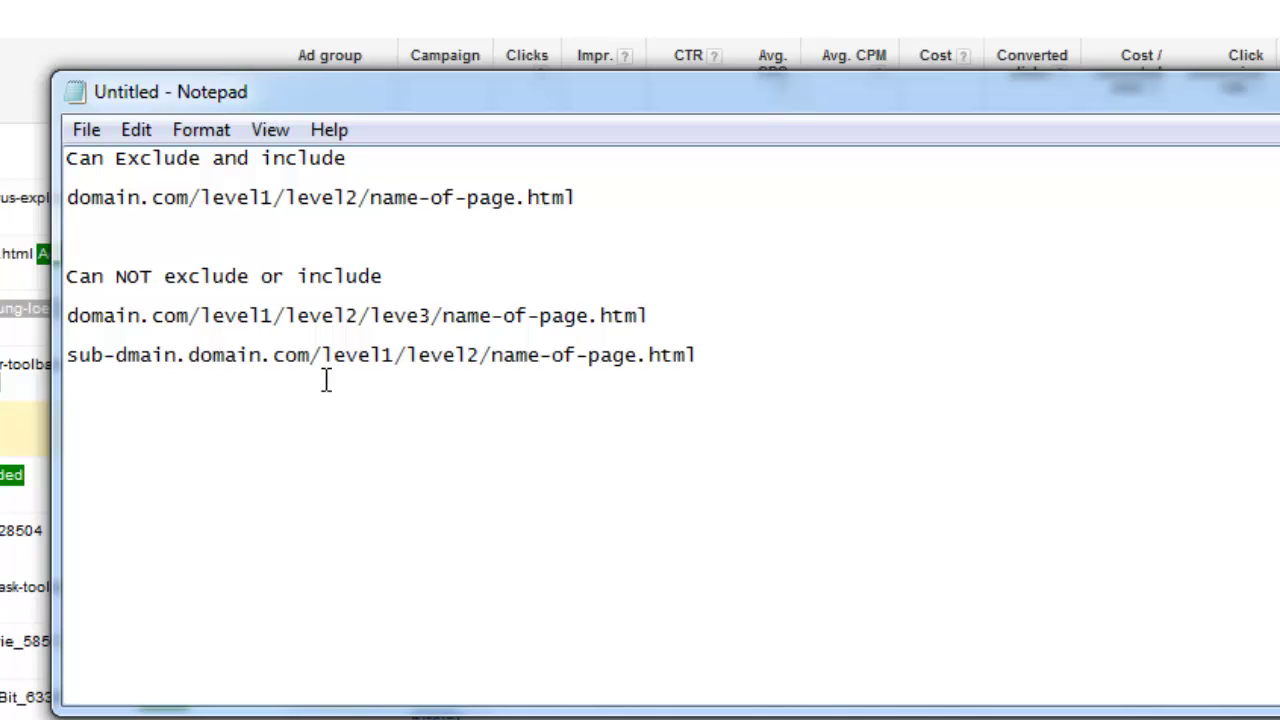
{"action": "key", "text": "shift+Up"}
{"action": "left_click", "coordinate": [406, 358], "text": "shift"}
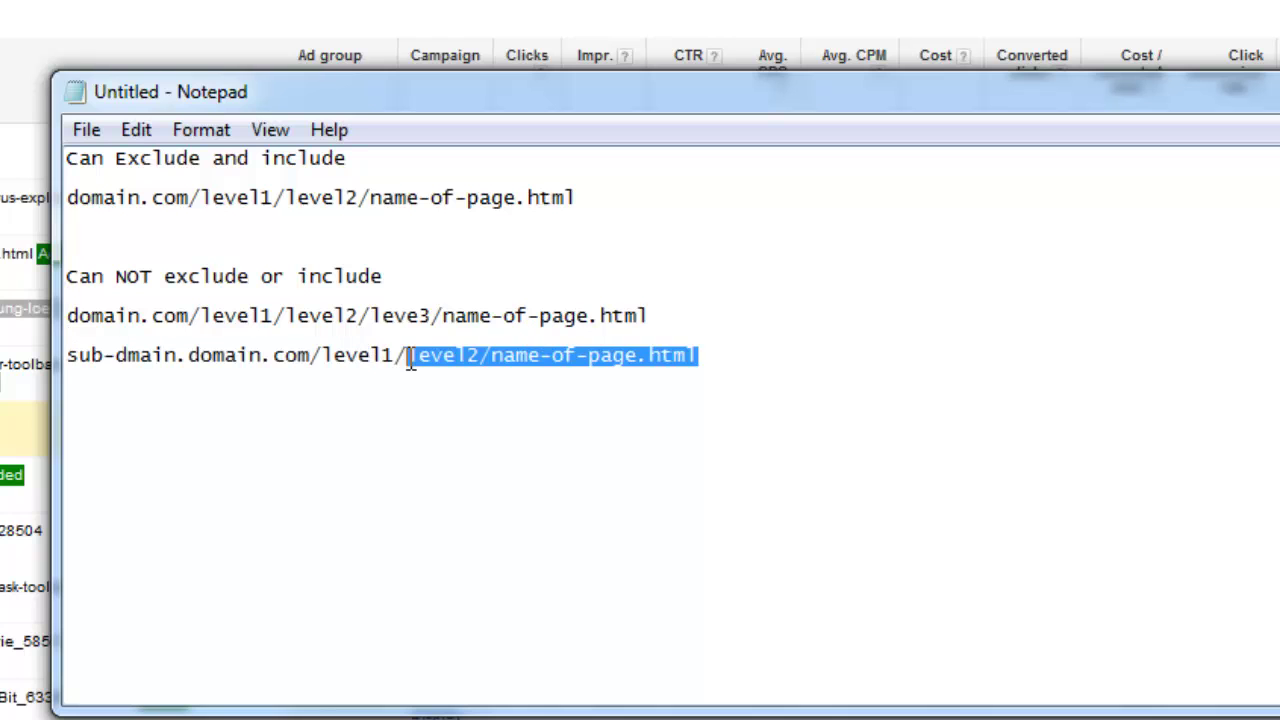
{"action": "left_click", "coordinate": [363, 374]}
{"action": "left_click", "coordinate": [382, 355]}
{"action": "left_click", "coordinate": [395, 343], "text": "shift"}
{"action": "type", "text": "3"}
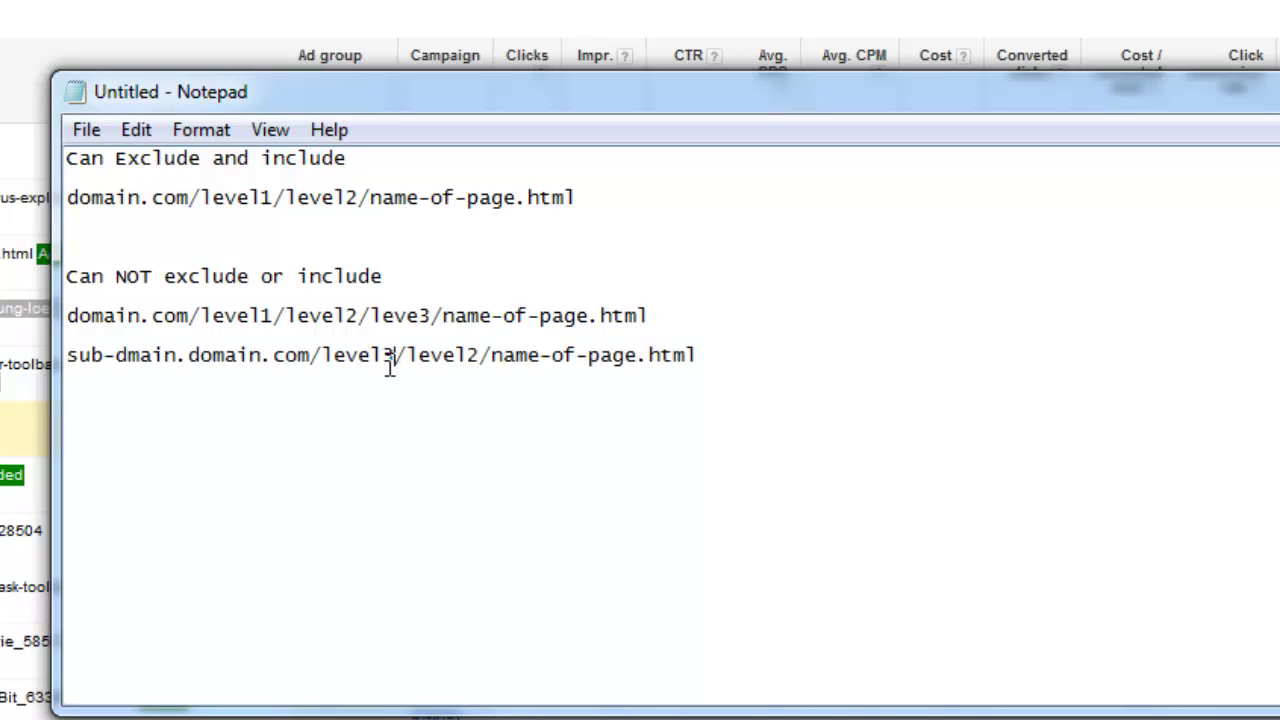
Step: Highlight the subdomain prefix of the last URL pattern and the words of the "Can Exclude and include" heading
{"action": "left_click_drag", "start_coordinate": [190, 355], "coordinate": [56, 358]}
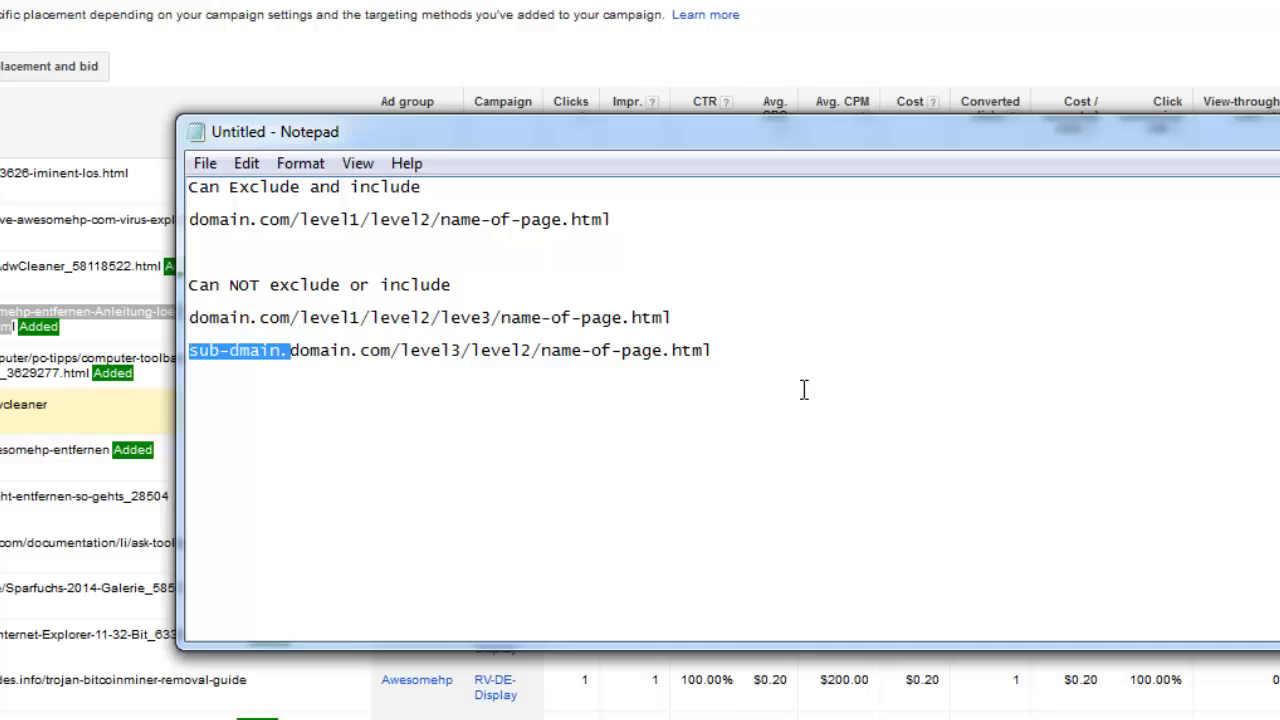
{"action": "left_click", "coordinate": [685, 399]}
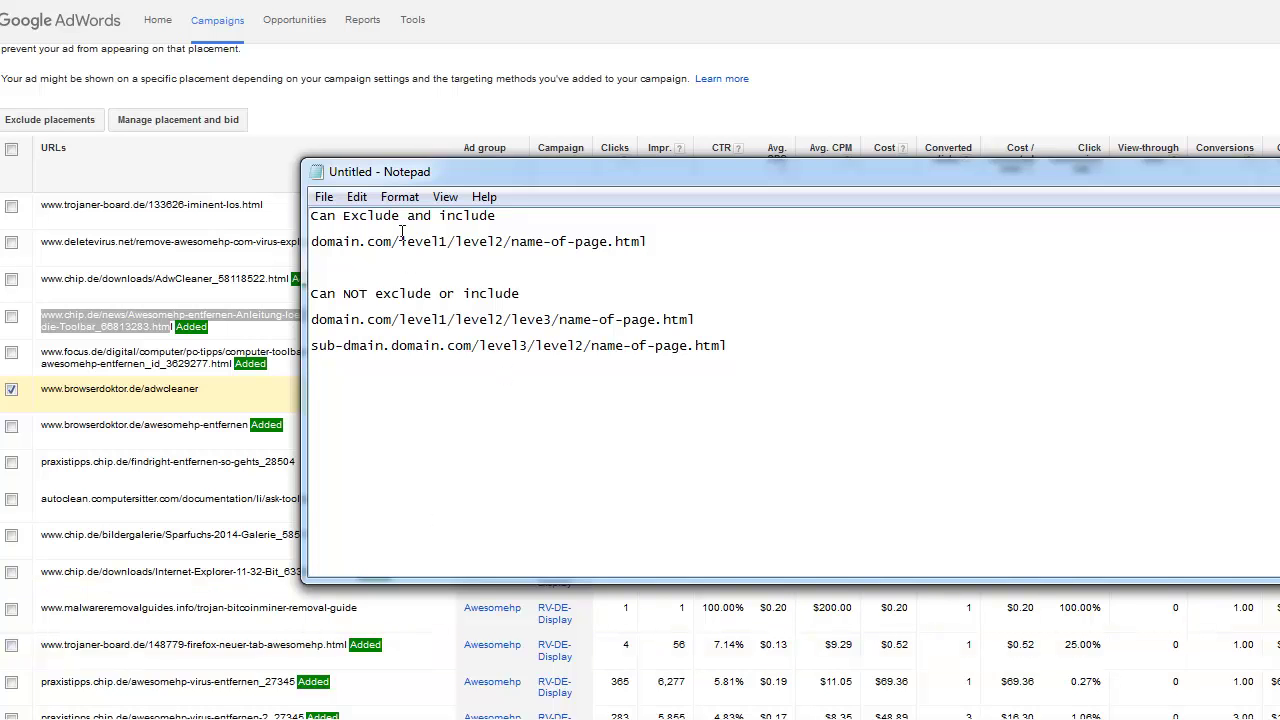
{"action": "left_click_drag", "start_coordinate": [401, 216], "coordinate": [230, 212]}
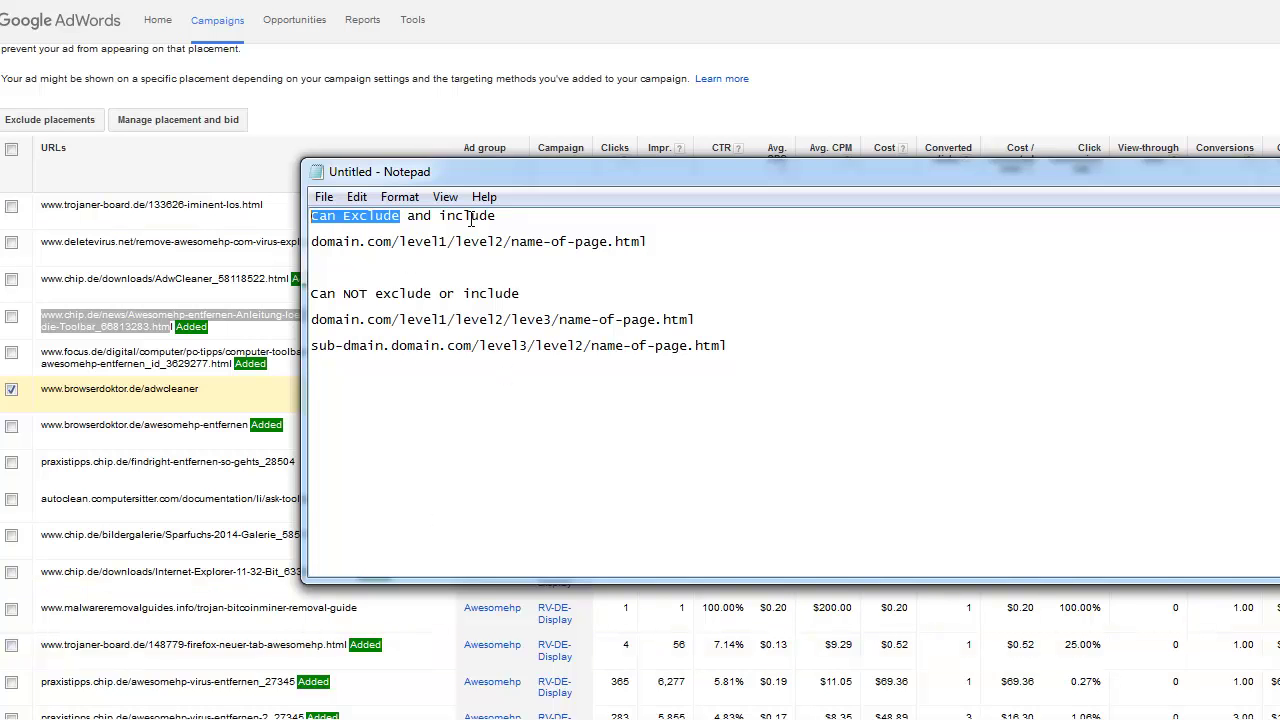
{"action": "left_click_drag", "start_coordinate": [439, 216], "coordinate": [552, 171]}
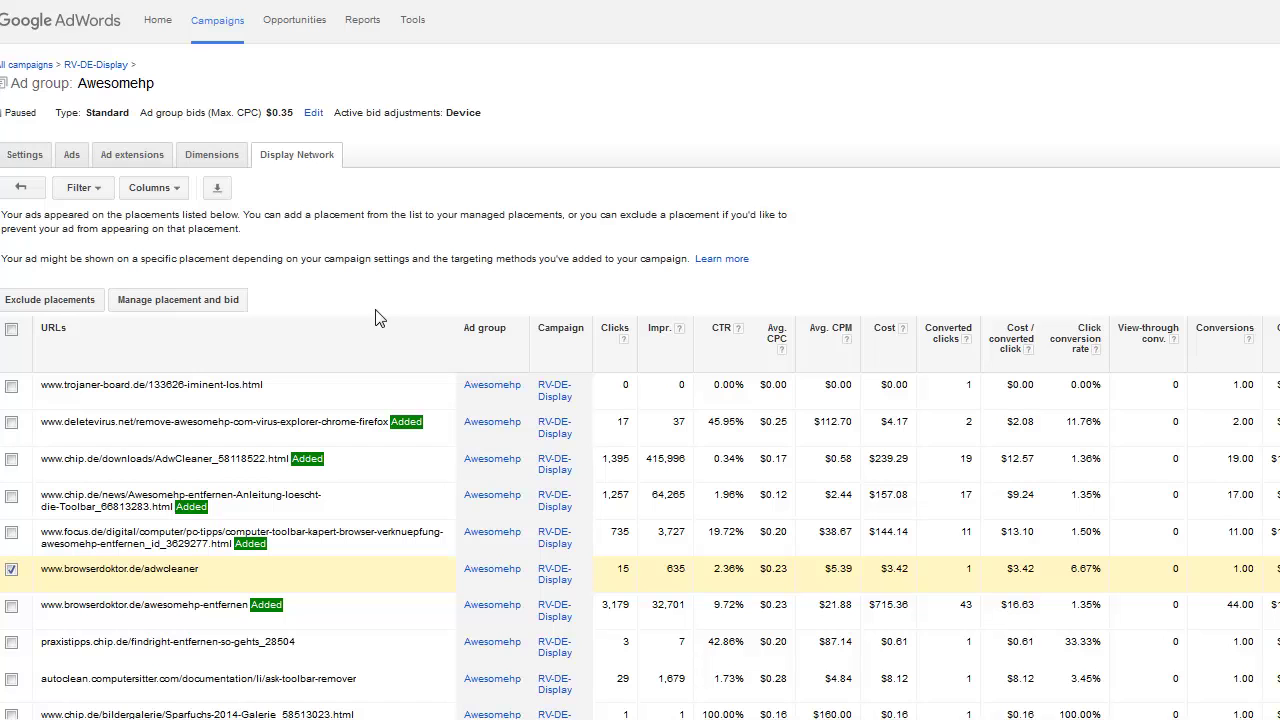
Step: Open the ad group's device performance and examine the increase and decrease bid adjustment options for mobile devices with full browsers, without saving any change
{"action": "left_click", "coordinate": [12, 159]}
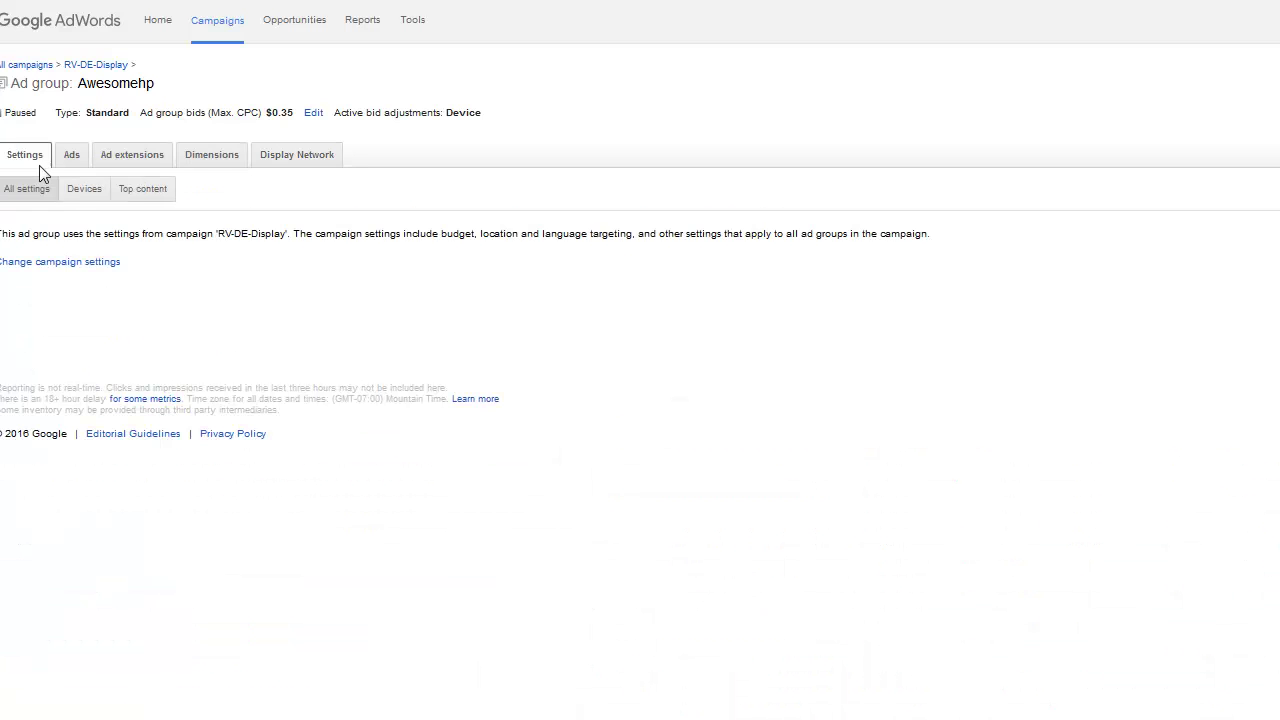
{"action": "left_click", "coordinate": [86, 190]}
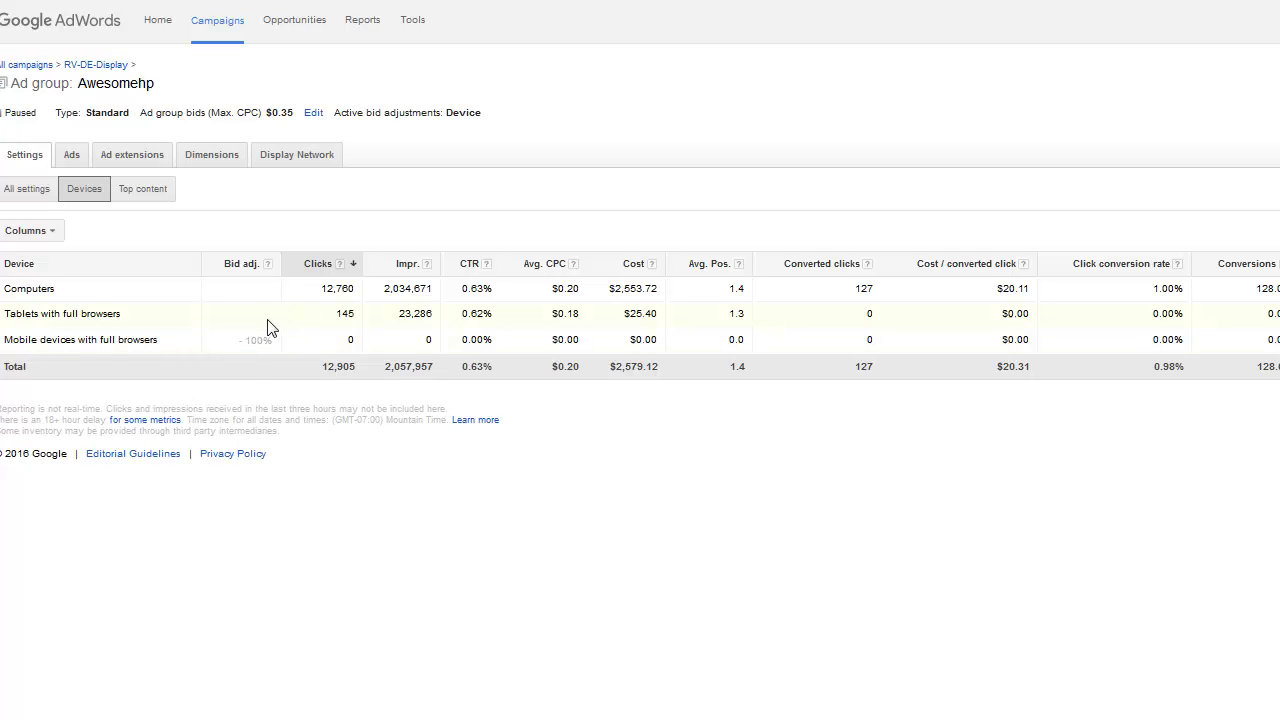
{"action": "left_click", "coordinate": [259, 350]}
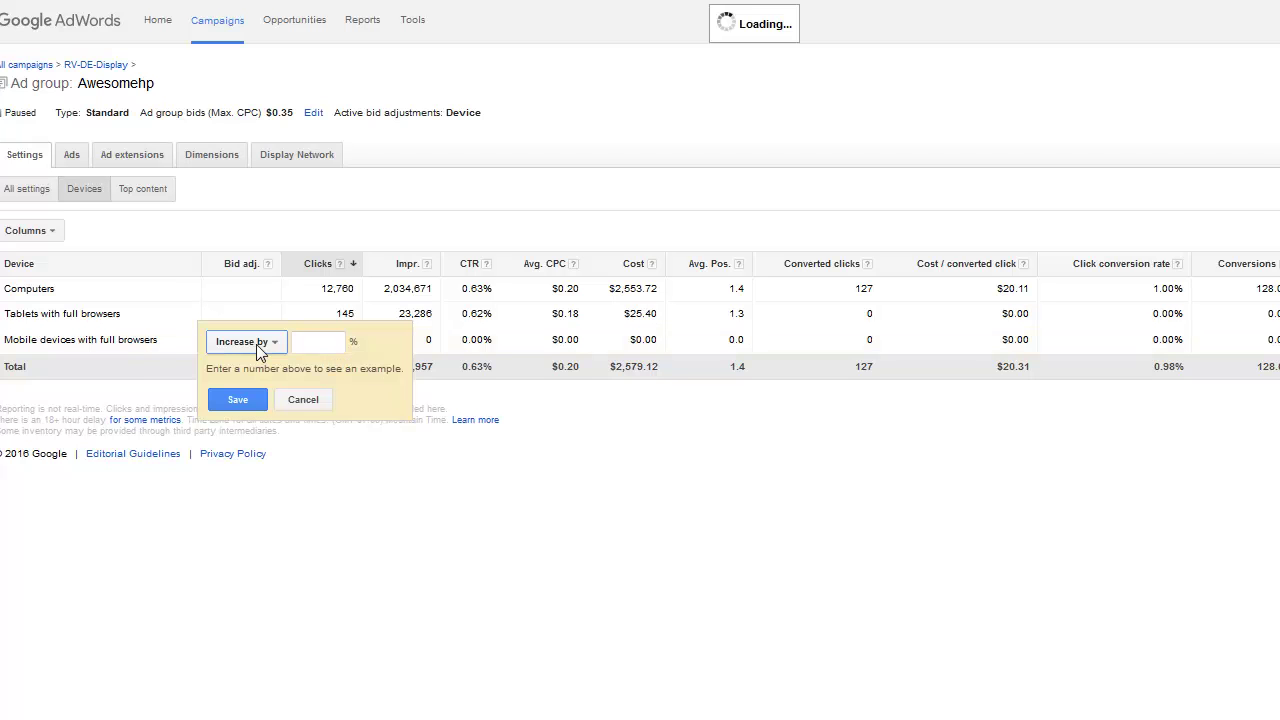
{"action": "left_click", "coordinate": [256, 341]}
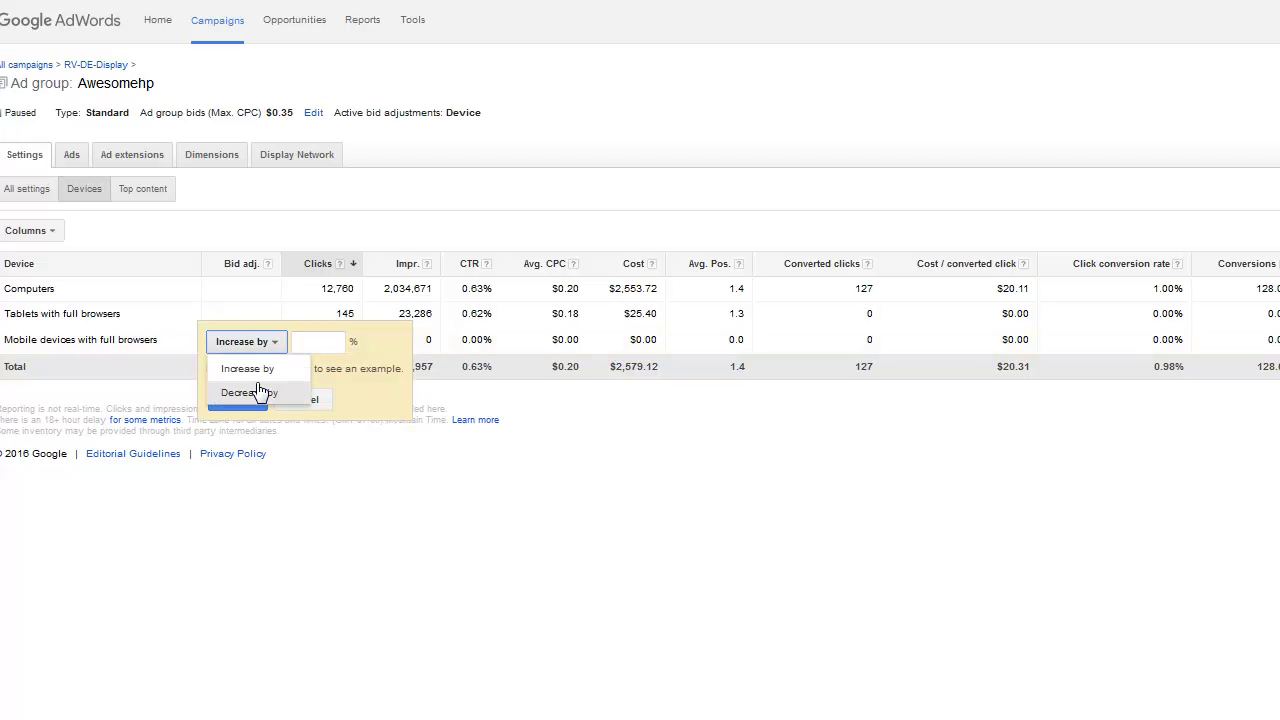
{"action": "left_click", "coordinate": [257, 396]}
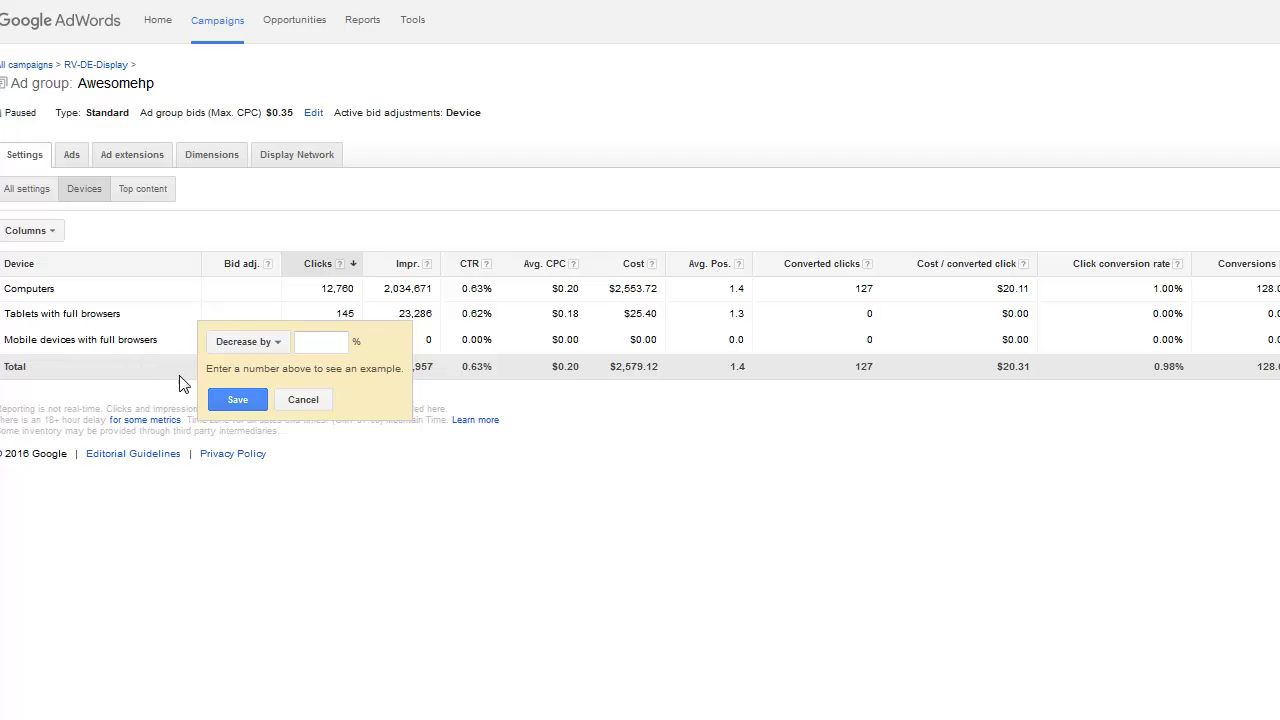
{"action": "left_click", "coordinate": [300, 399]}
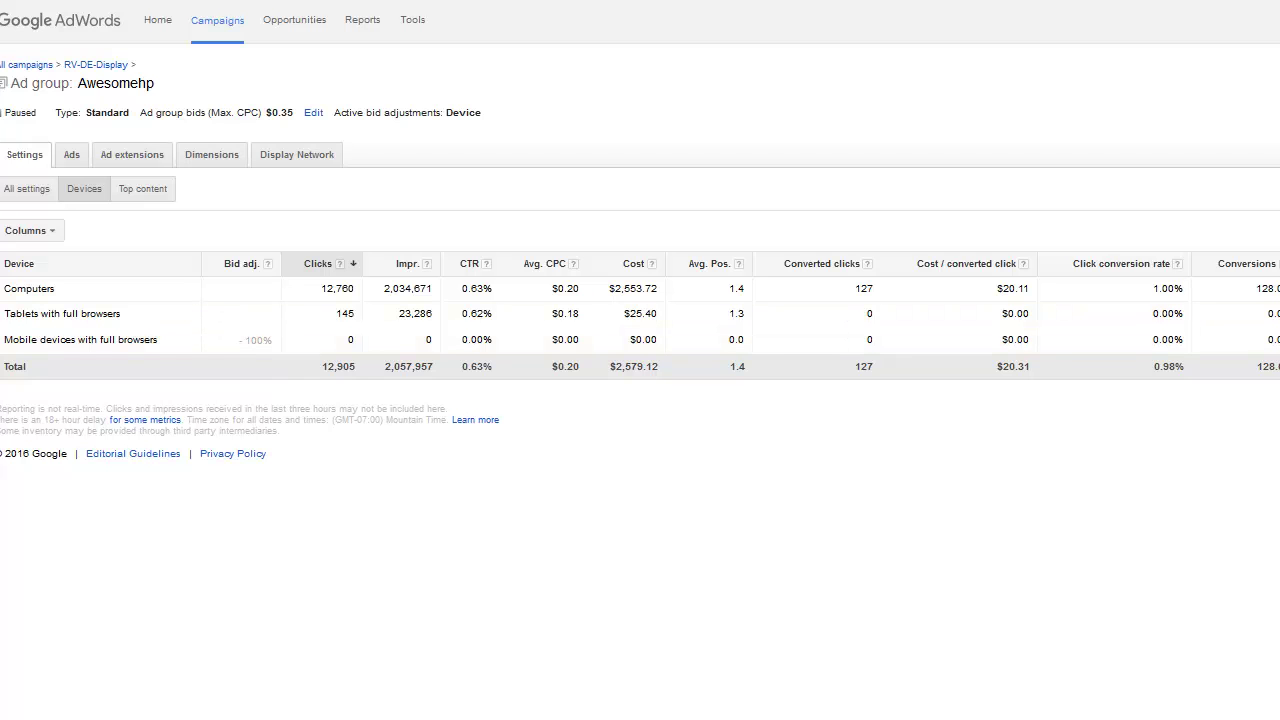
{"action": "left_click", "coordinate": [261, 343]}
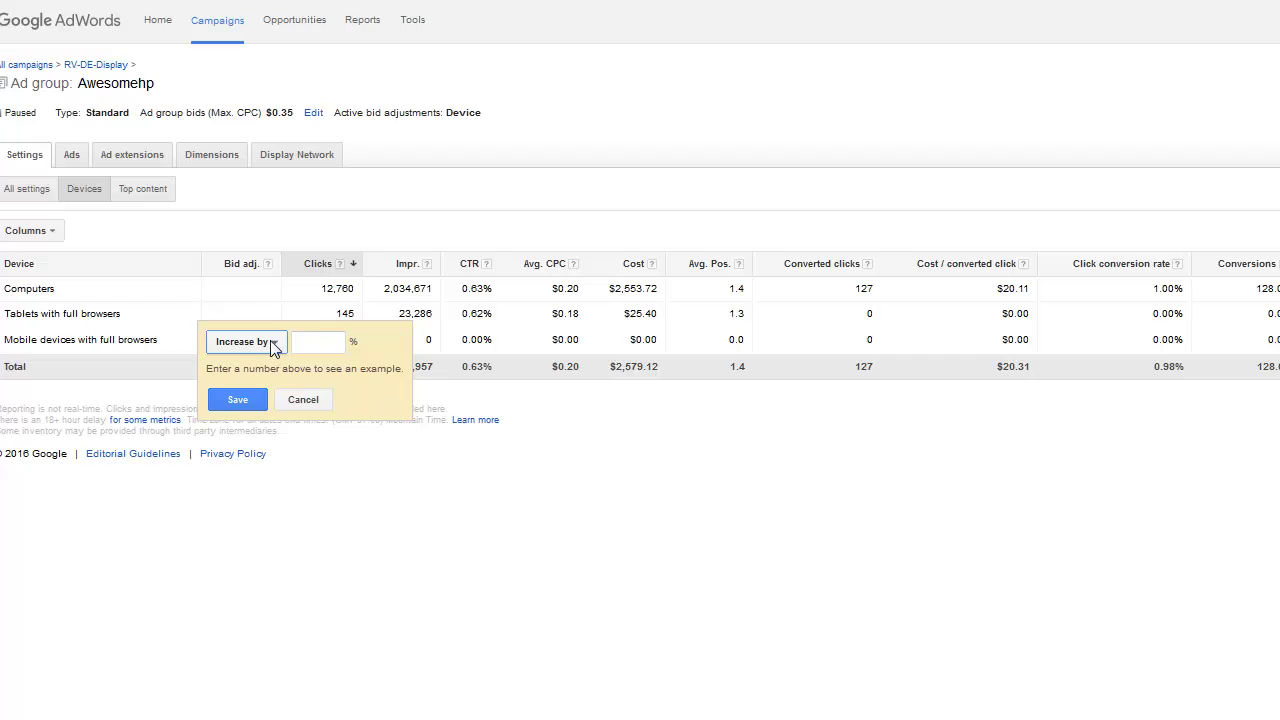
{"action": "left_click", "coordinate": [303, 400]}
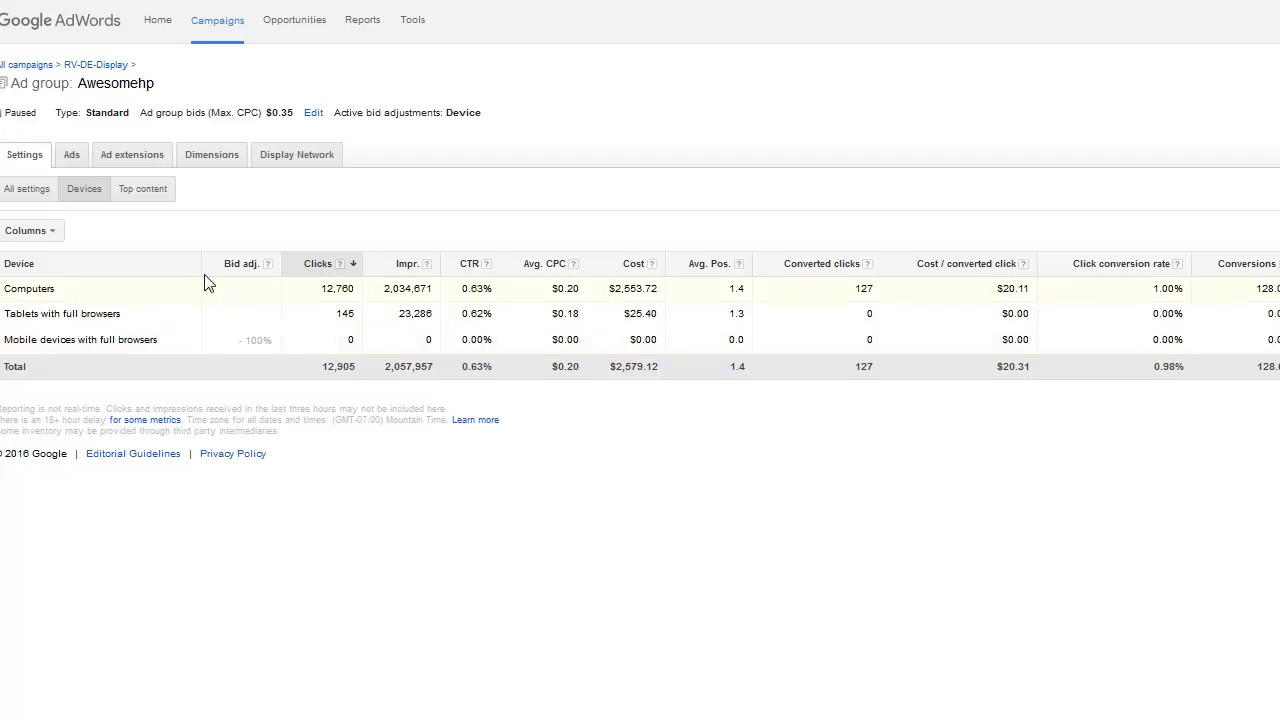
{"action": "left_click_drag", "start_coordinate": [134, 349], "coordinate": [5, 360]}
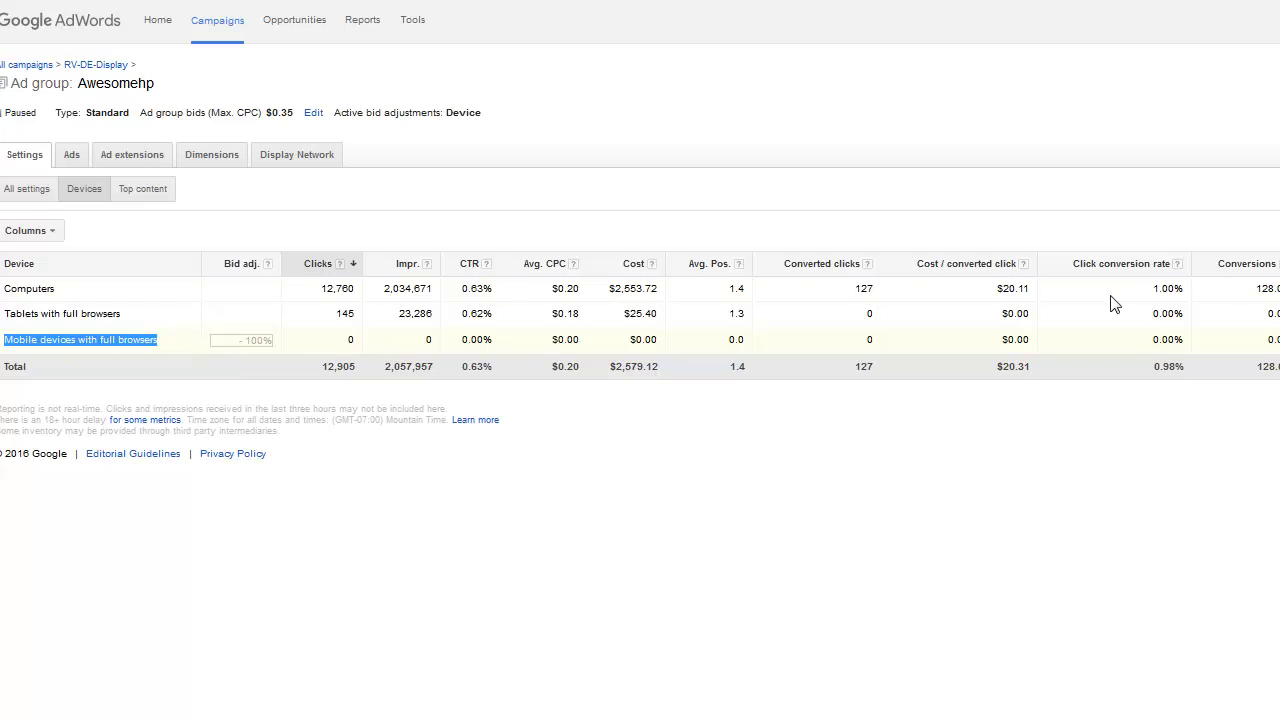
Step: Open the Awesomehp ad group's ads and compare their click-through rates, including that of the enabled enigmasoftware.com ad
{"action": "left_click", "coordinate": [71, 154]}
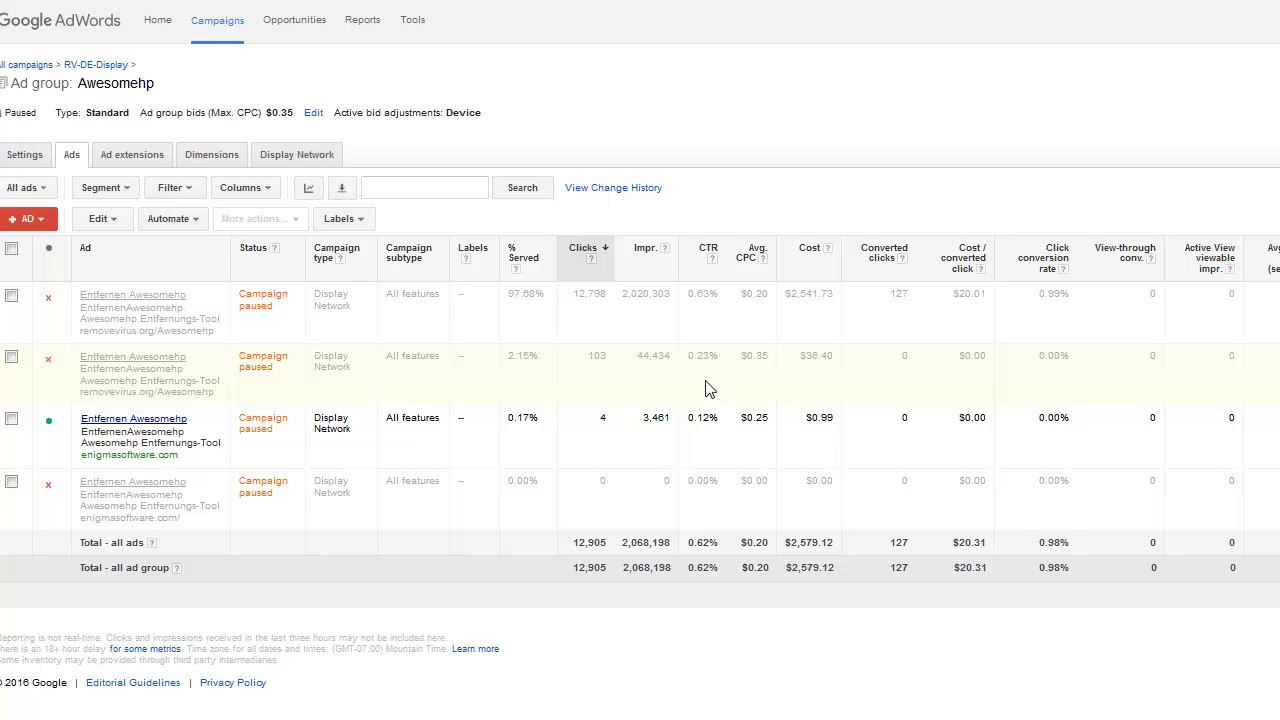
{"action": "mouse_move", "coordinate": [698, 428]}
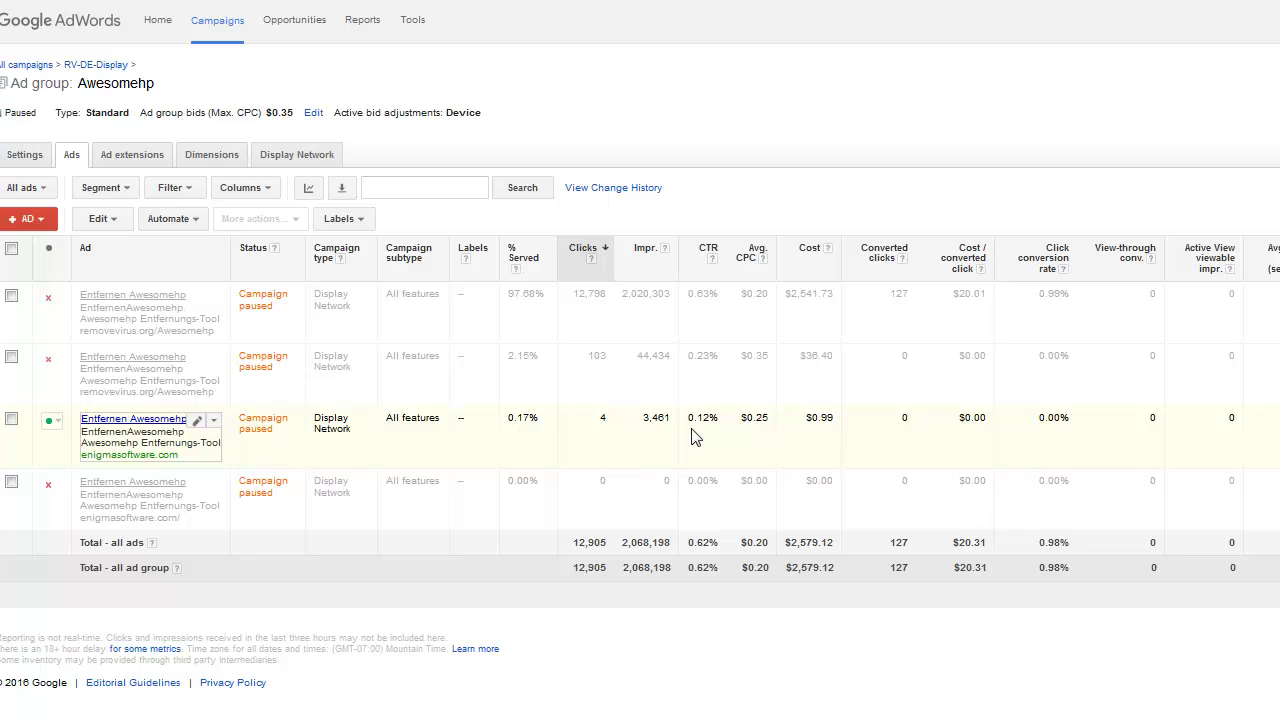